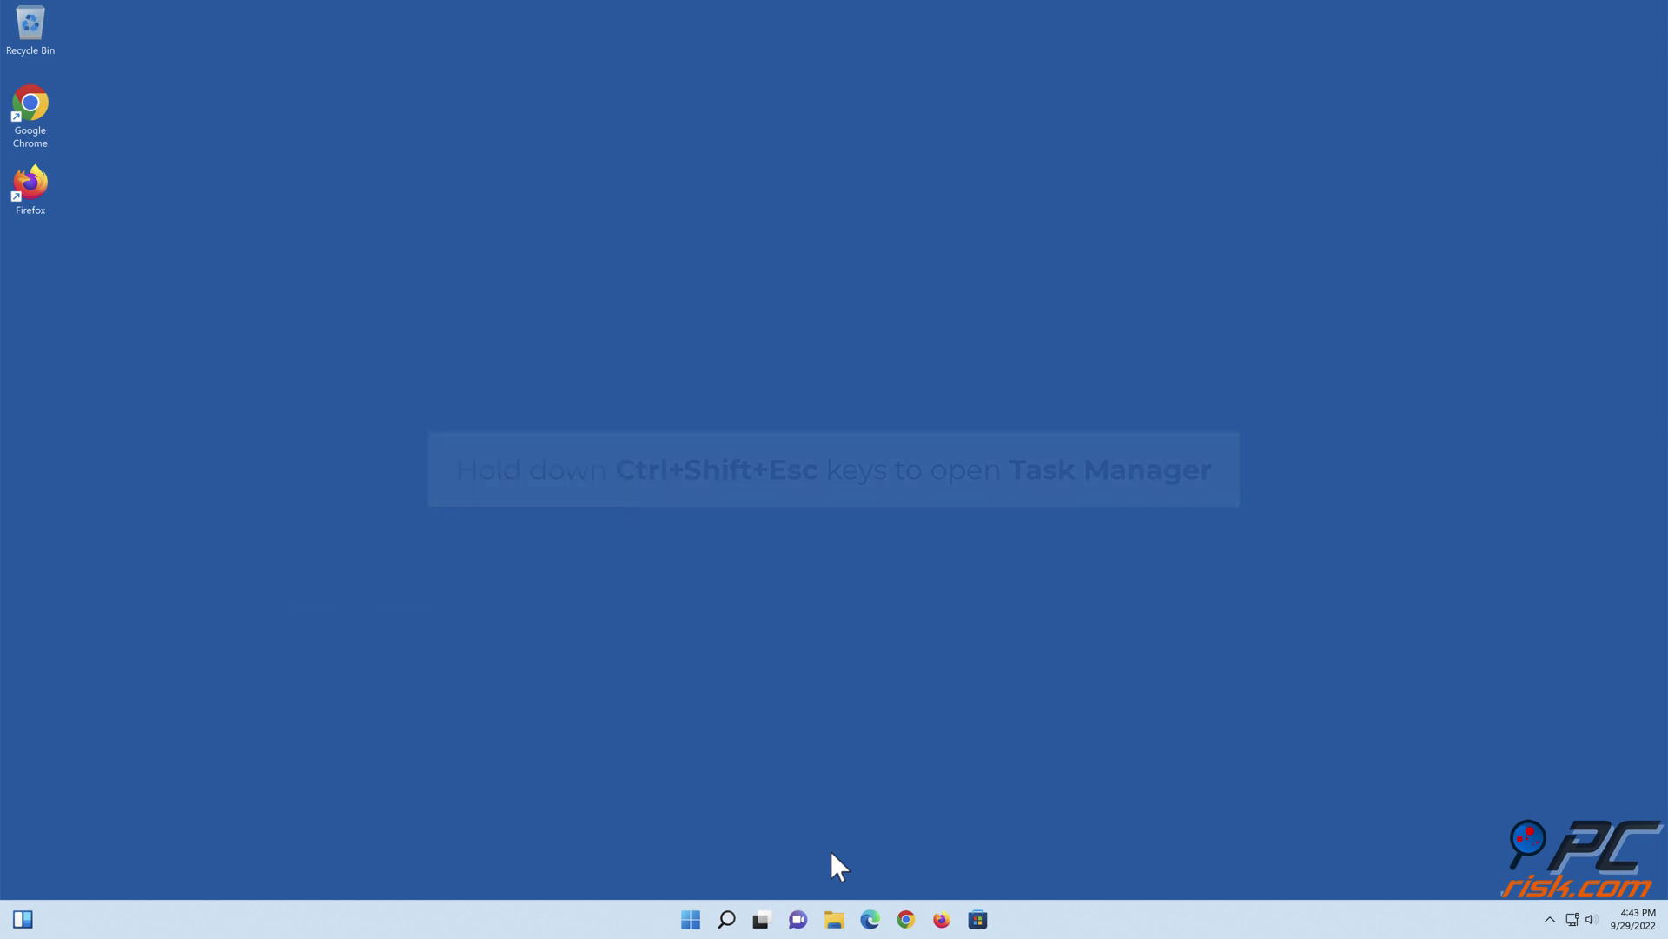
Restart Windows Explorer from Task Manager's Processes list
{"action": "key", "text": "ctrl+shift+Escape"}
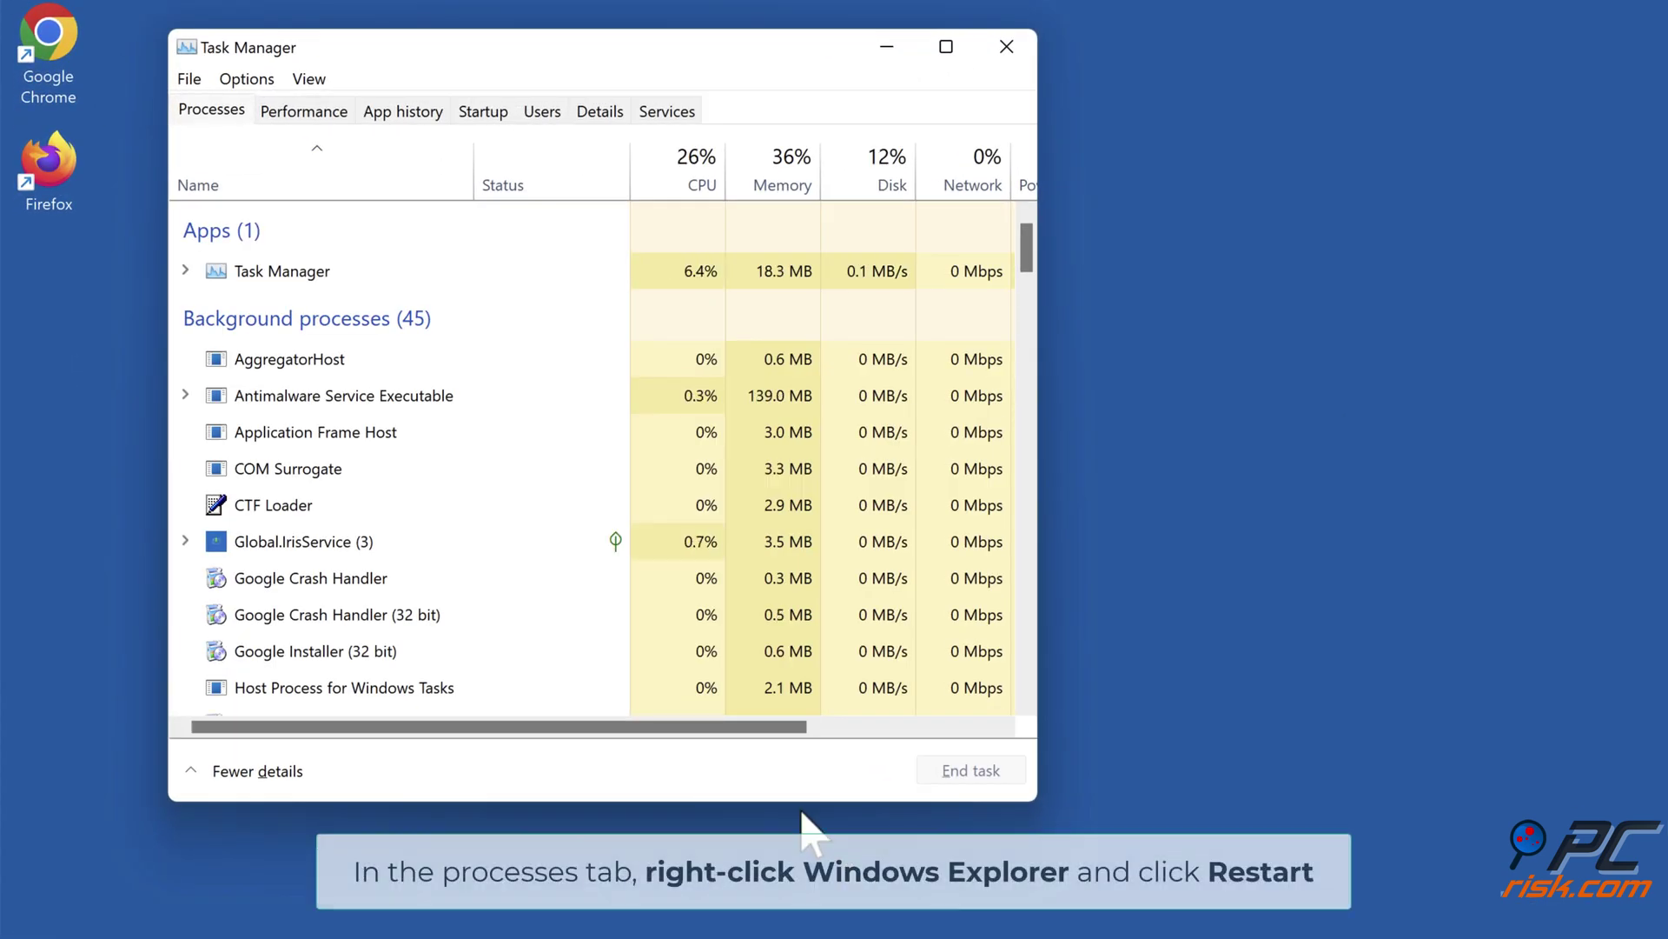
{"action": "scroll", "coordinate": [535, 478], "scroll_direction": "down", "scroll_amount": 12}
{"action": "scroll", "coordinate": [535, 478], "scroll_direction": "down", "scroll_amount": 20}
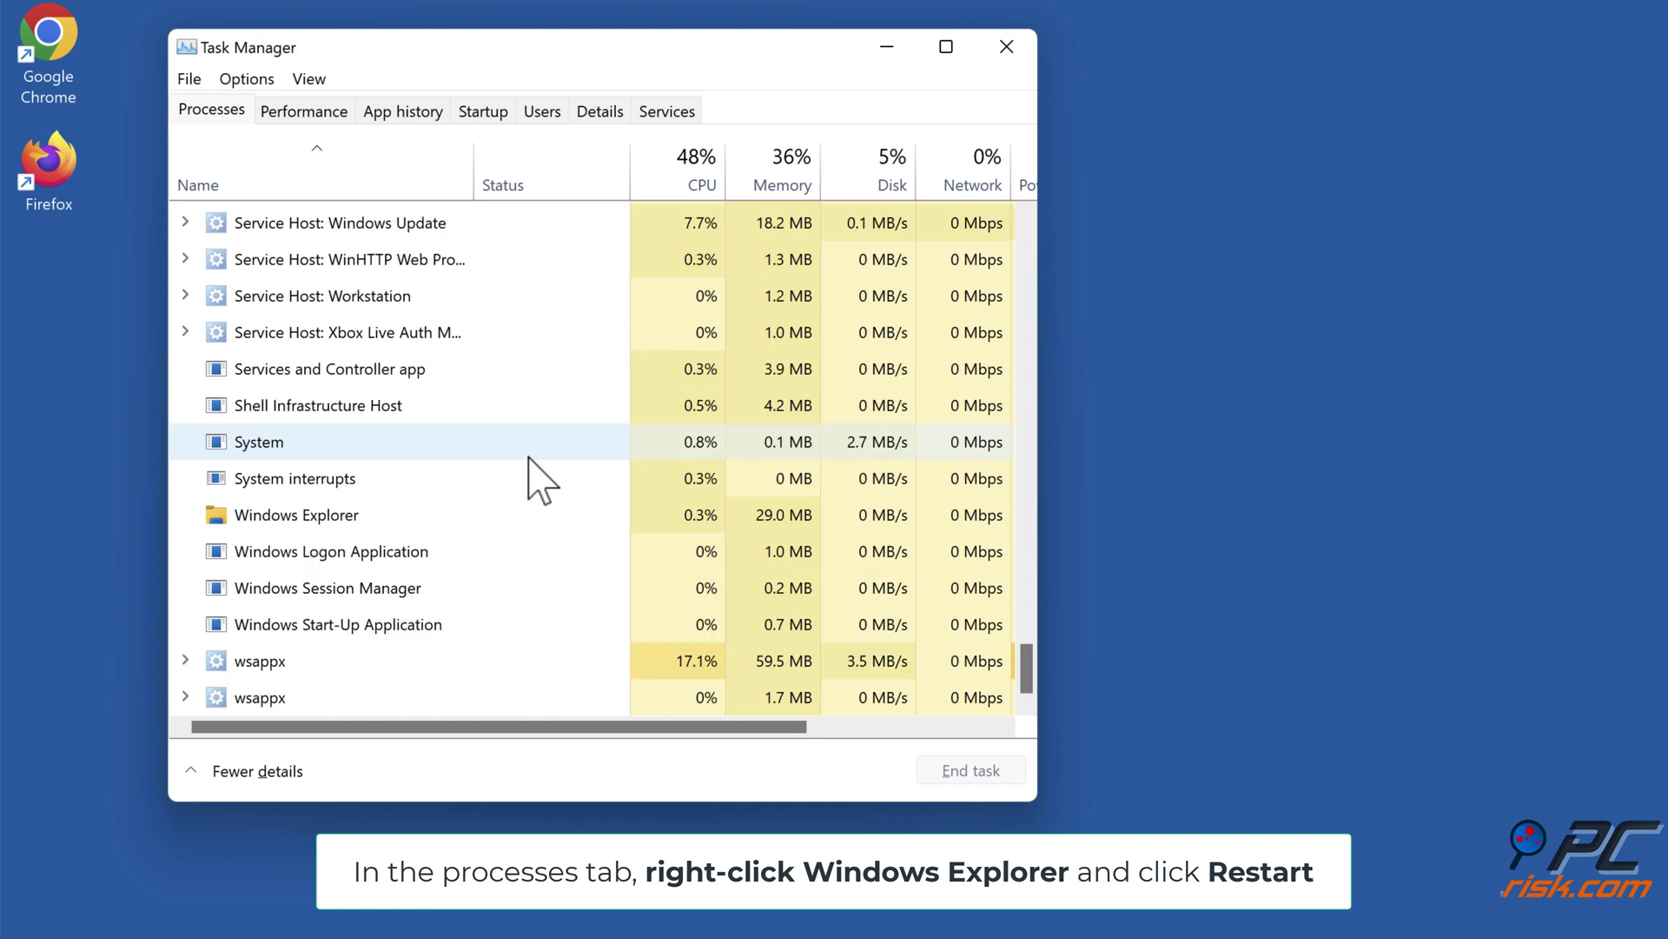
{"action": "left_click", "coordinate": [318, 555]}
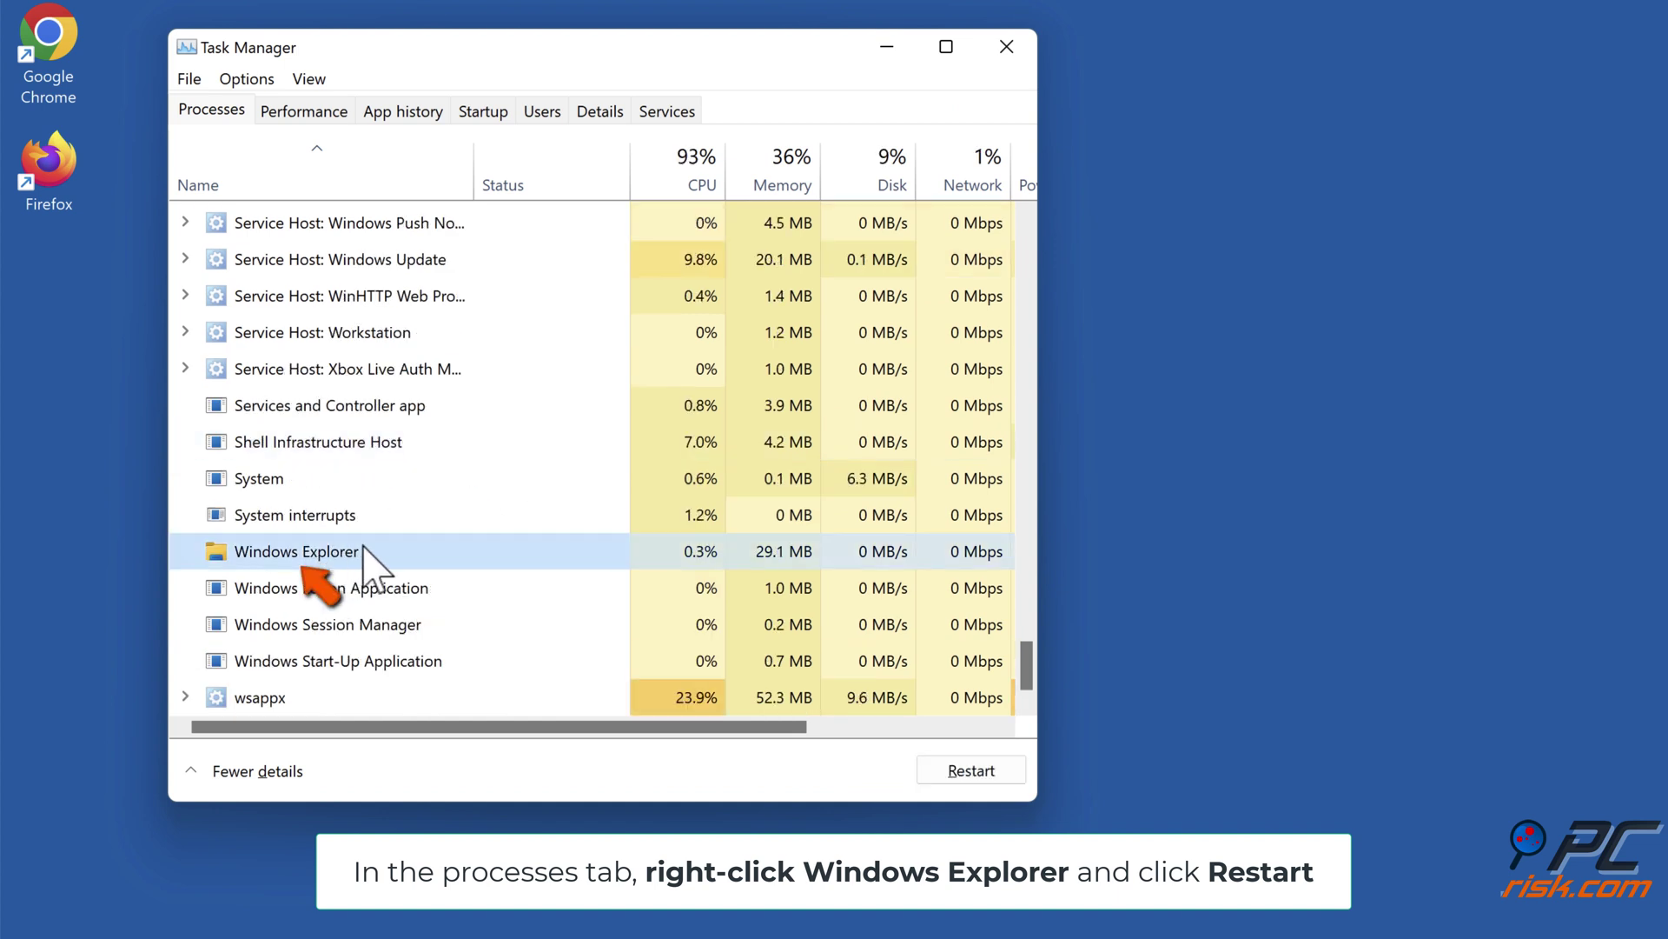
{"action": "right_click", "coordinate": [369, 554]}
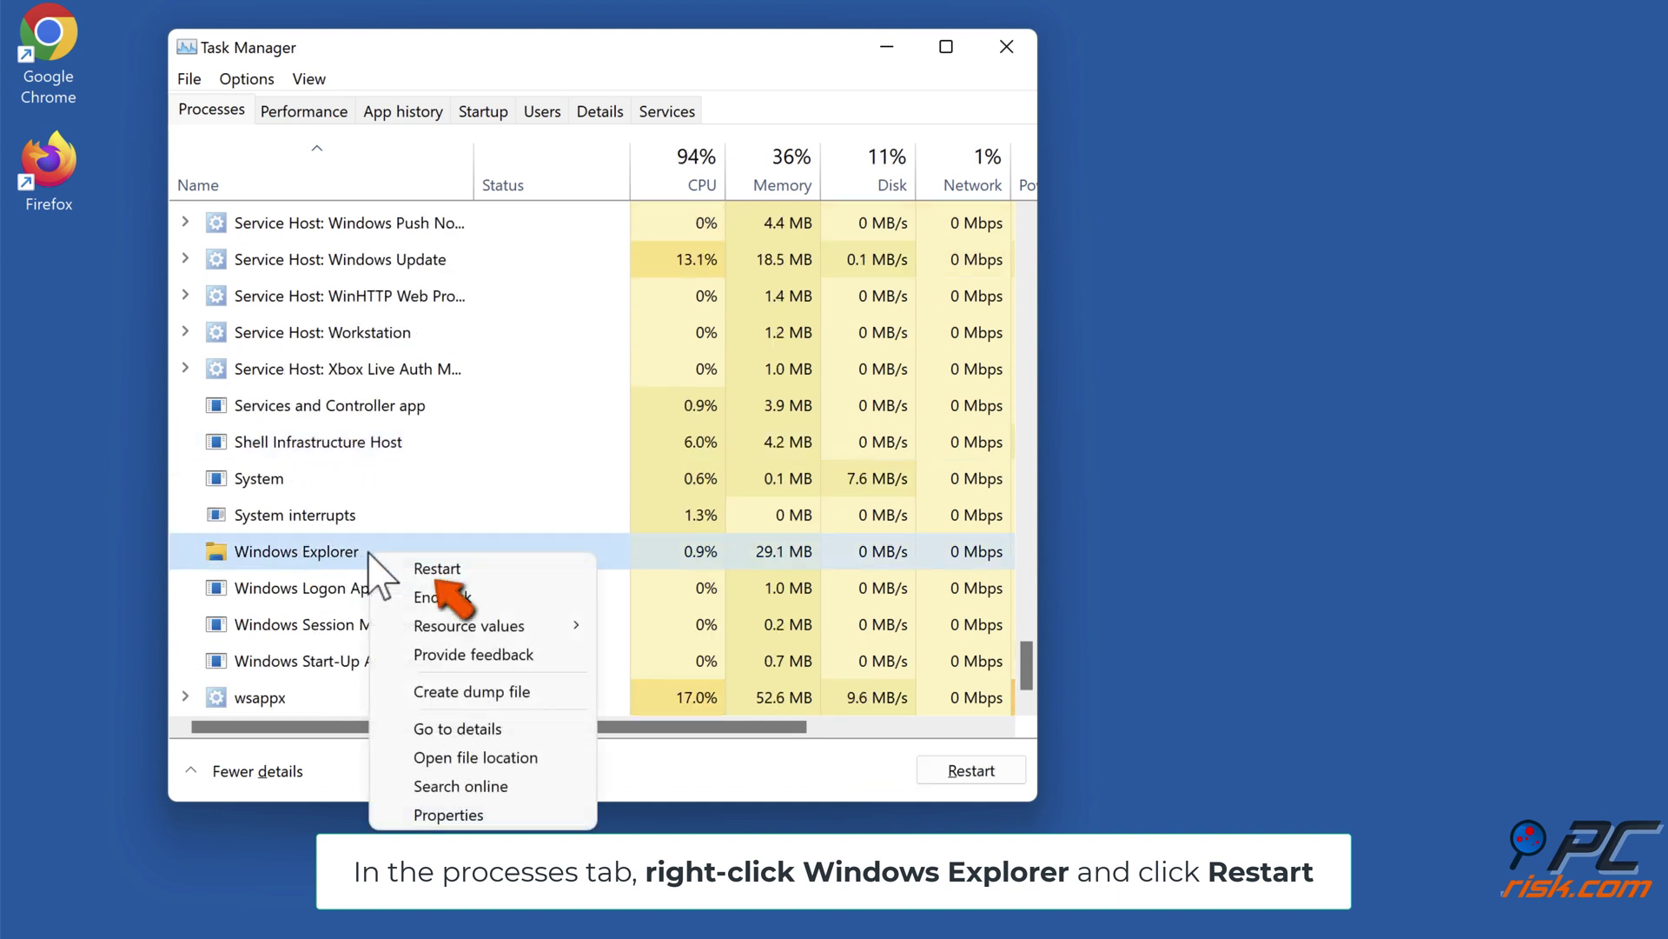
{"action": "left_click", "coordinate": [430, 569]}
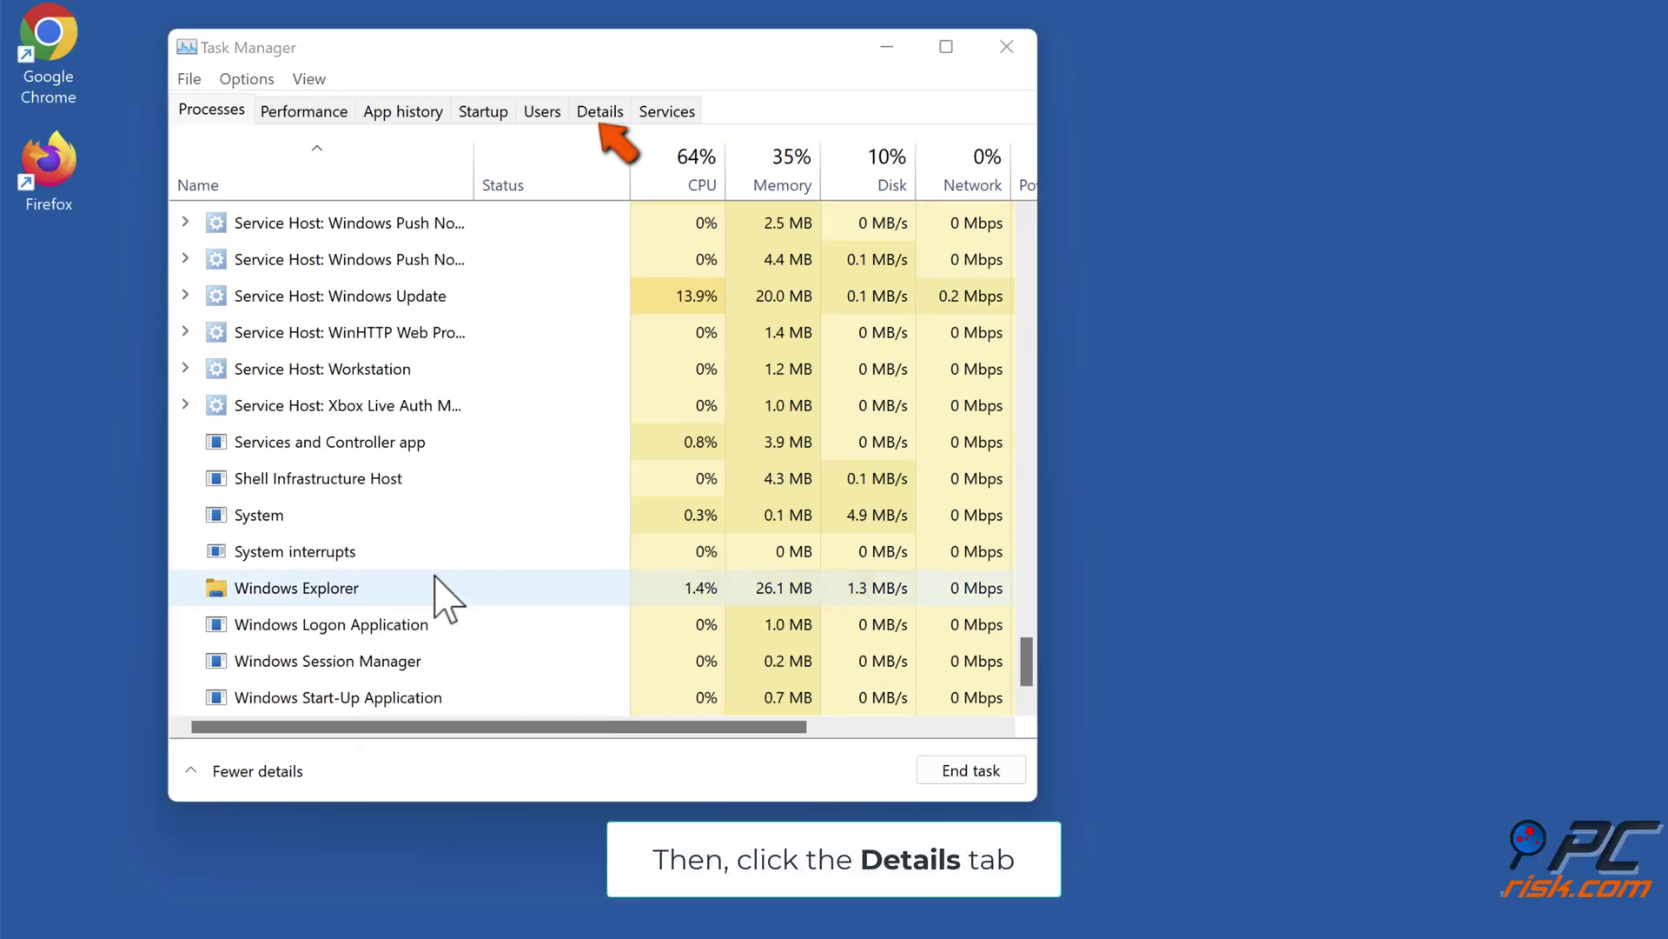
End the SearchIndexer.exe process from the Details list
{"action": "left_click", "coordinate": [601, 111]}
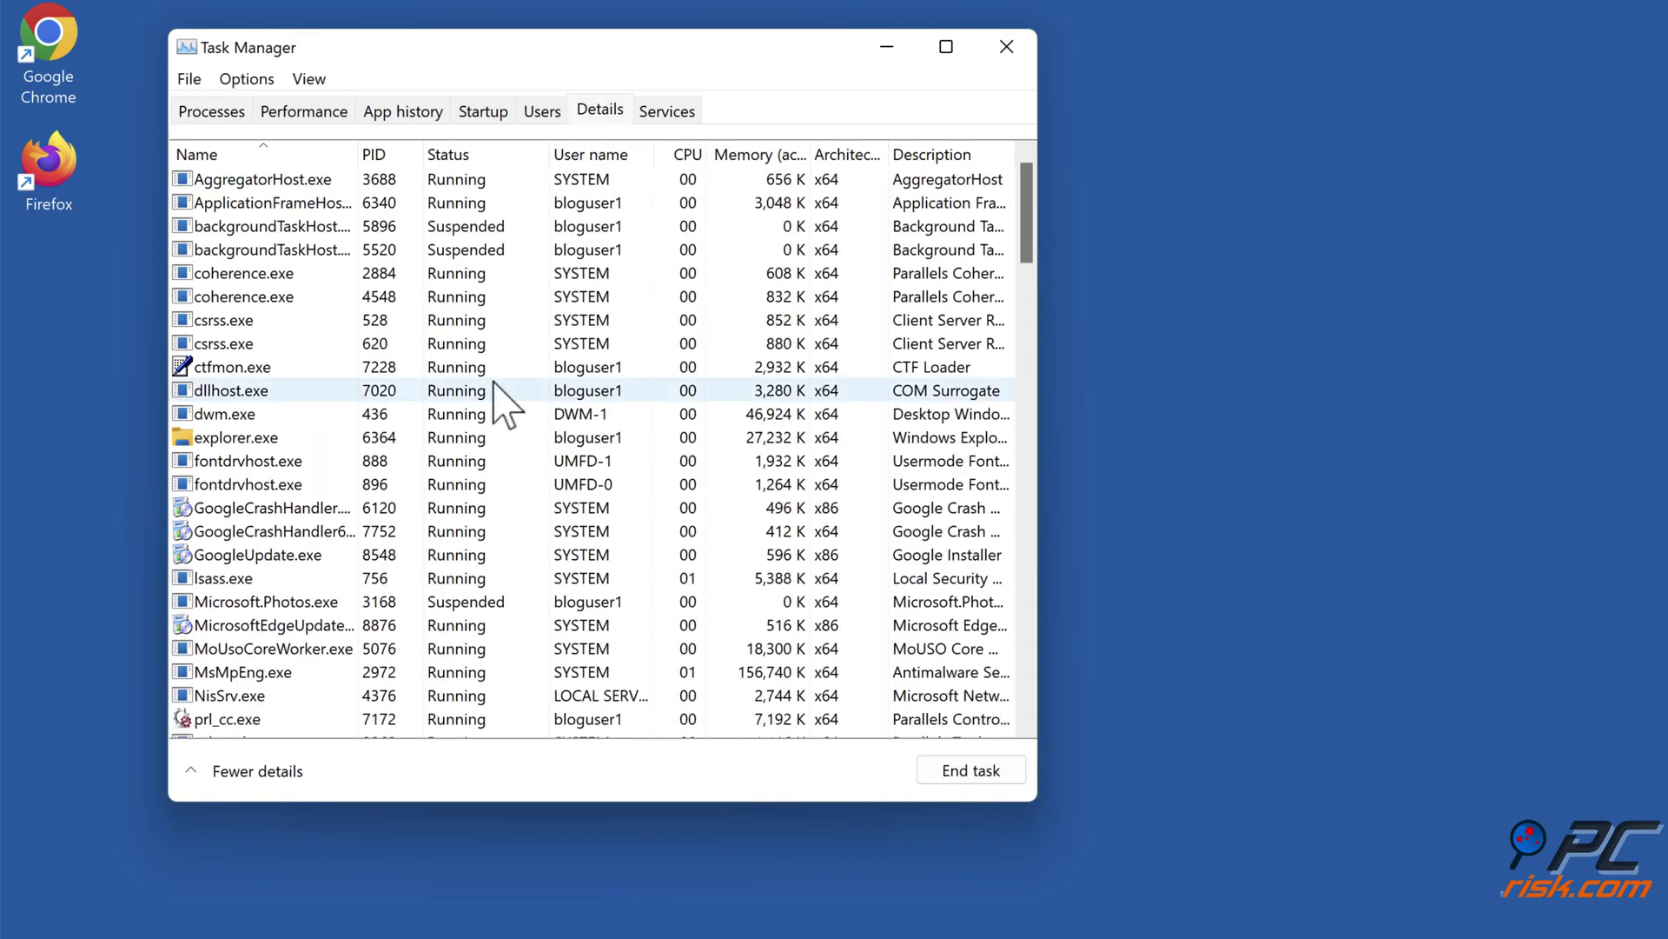
{"action": "scroll", "coordinate": [507, 405], "scroll_direction": "down", "scroll_amount": 10}
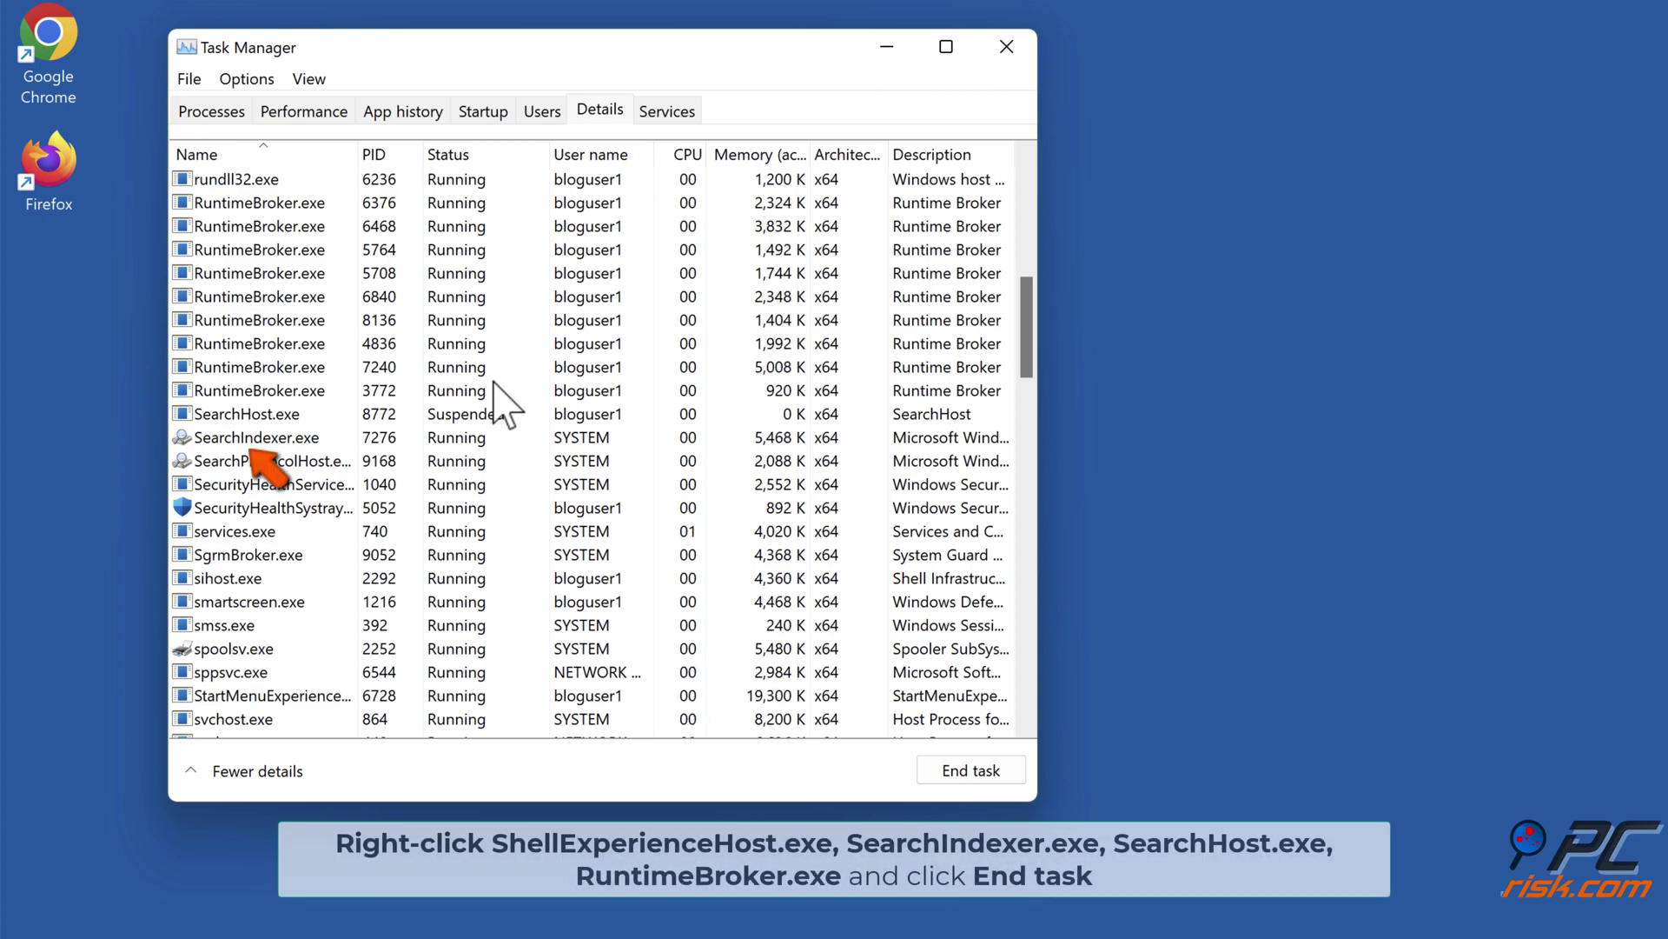
{"action": "left_click", "coordinate": [306, 440]}
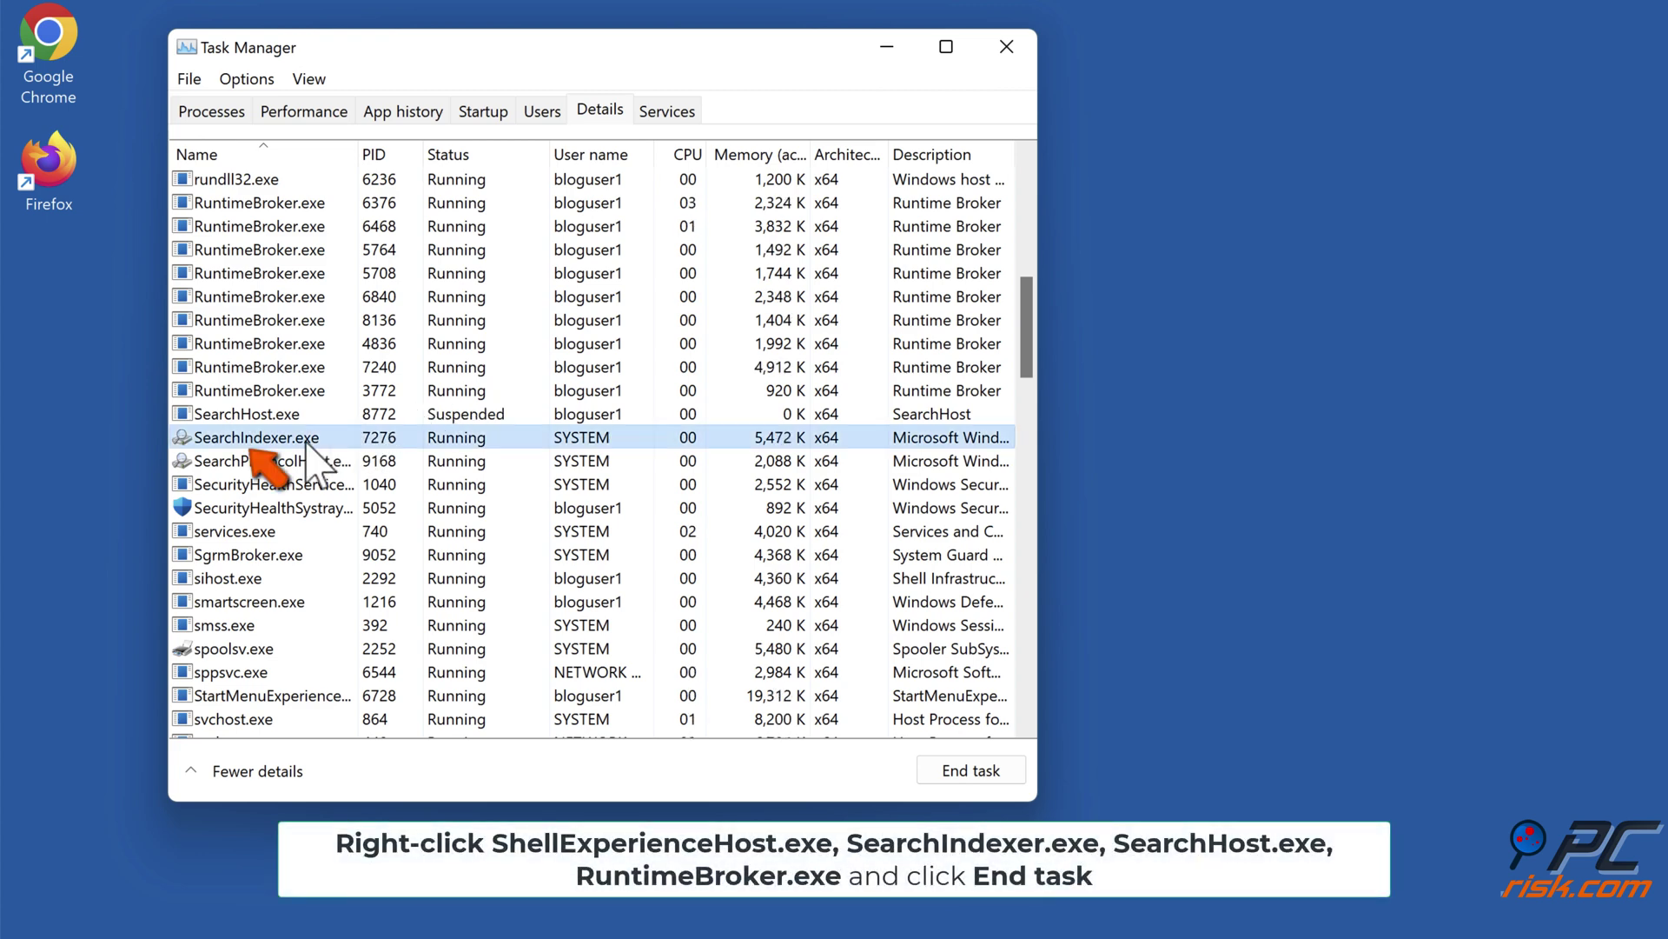
{"action": "right_click", "coordinate": [306, 439]}
{"action": "left_click", "coordinate": [374, 456]}
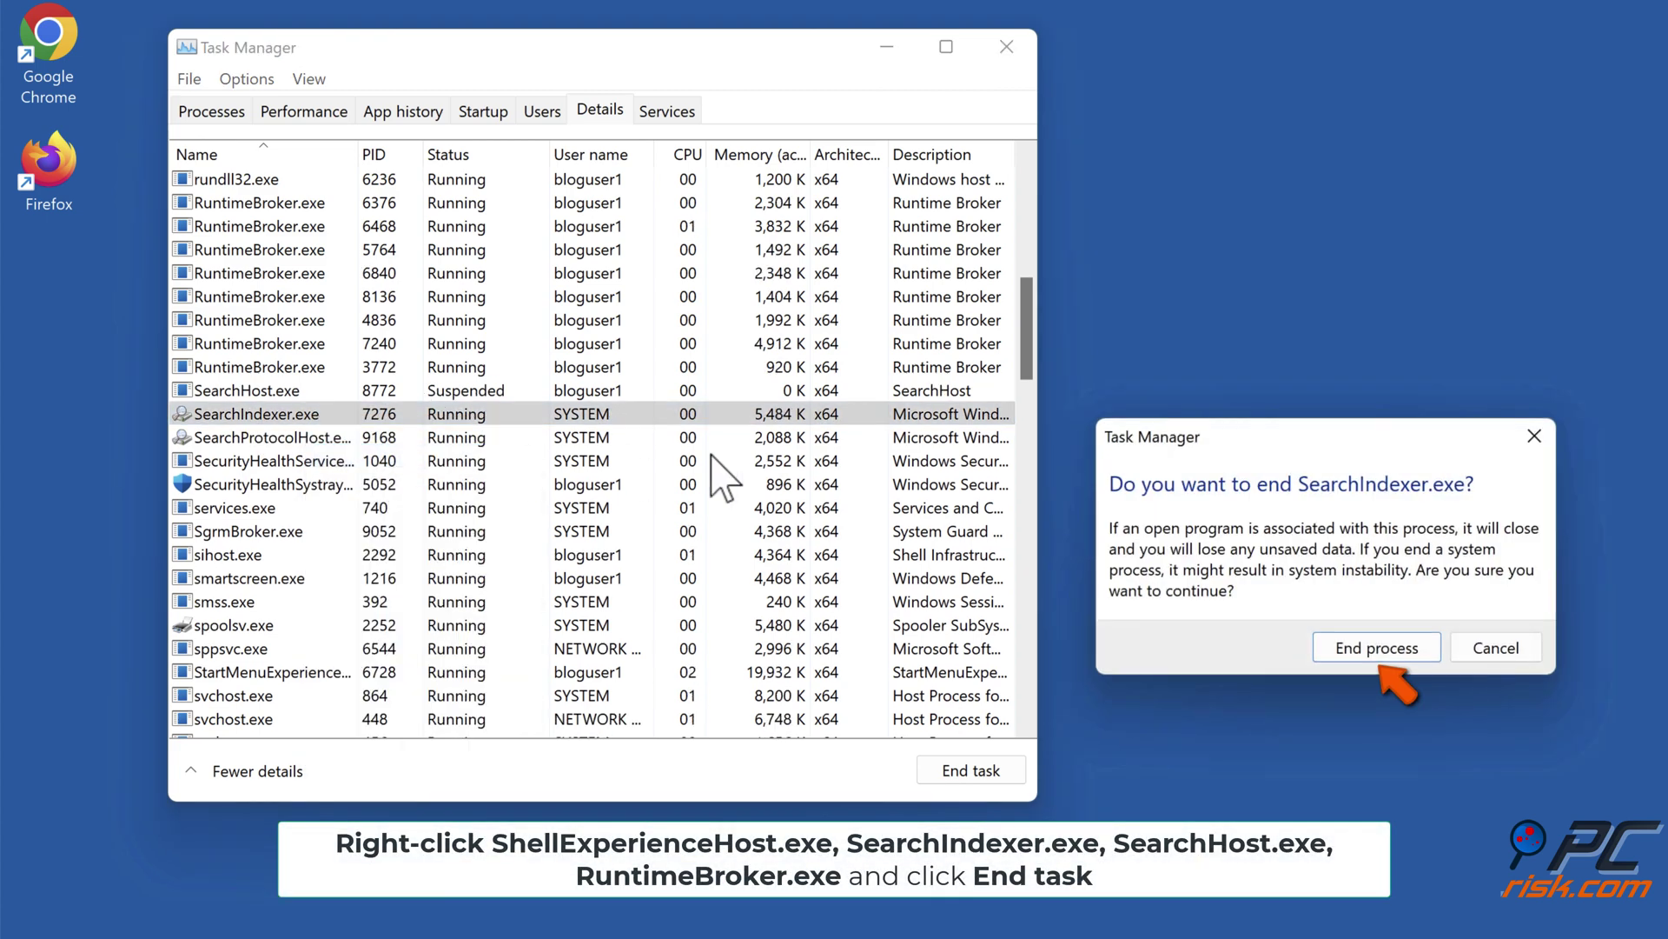
{"action": "left_click", "coordinate": [1363, 648]}
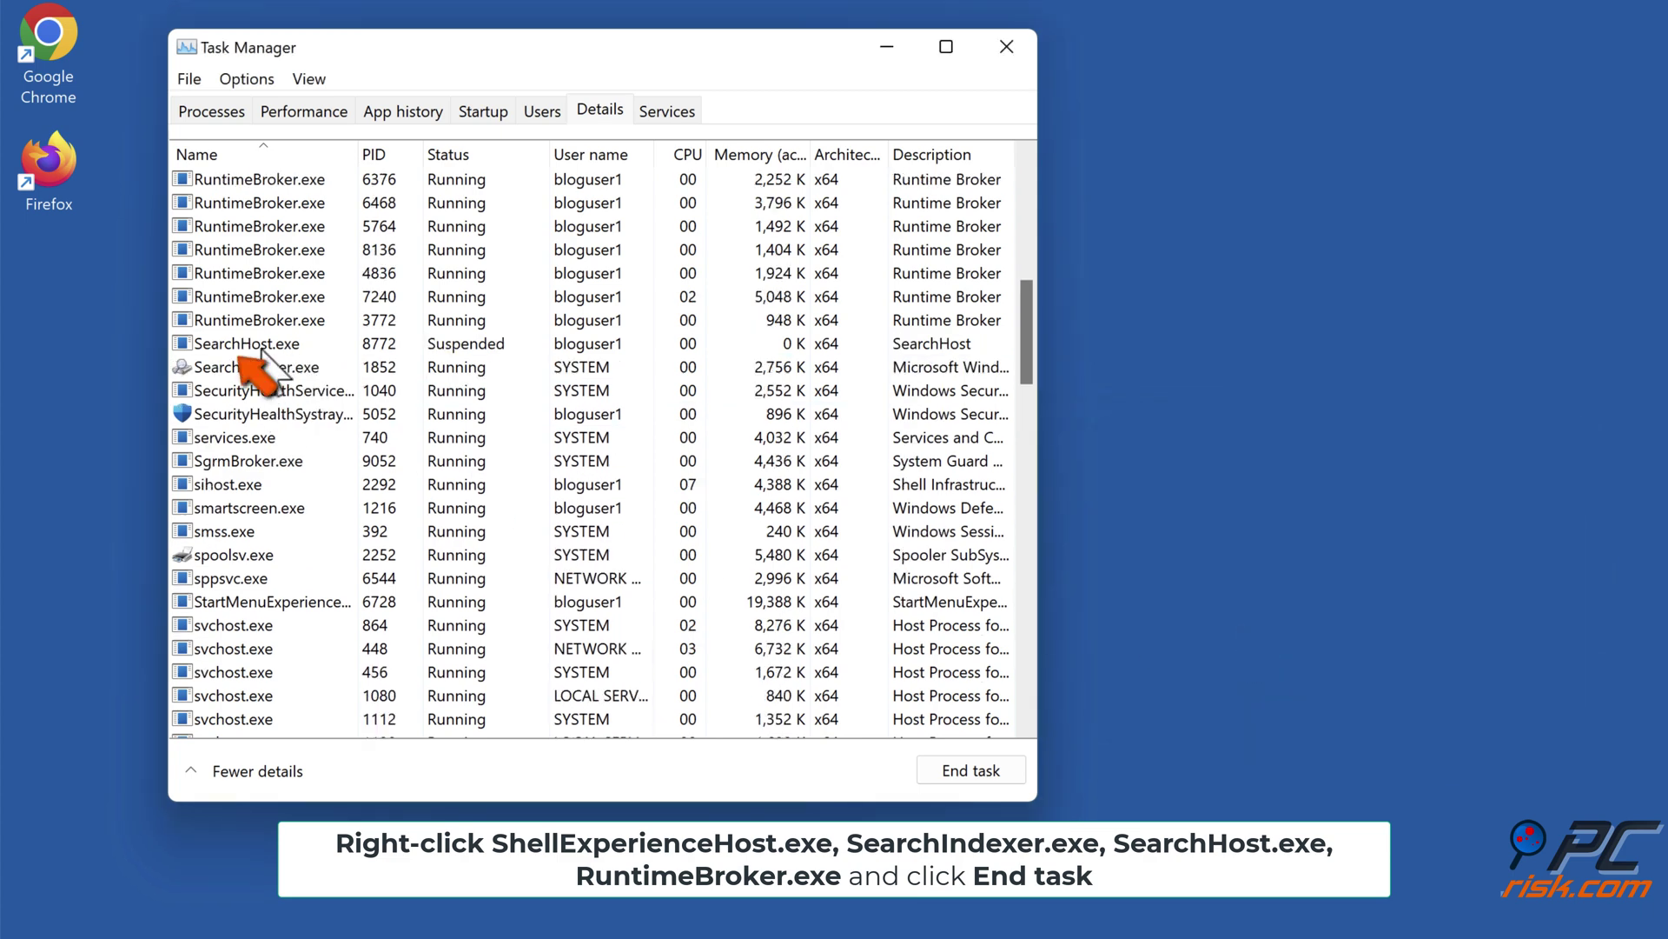
End the SearchHost.exe process
{"action": "left_click", "coordinate": [261, 345]}
{"action": "right_click", "coordinate": [268, 348]}
{"action": "left_click", "coordinate": [328, 363]}
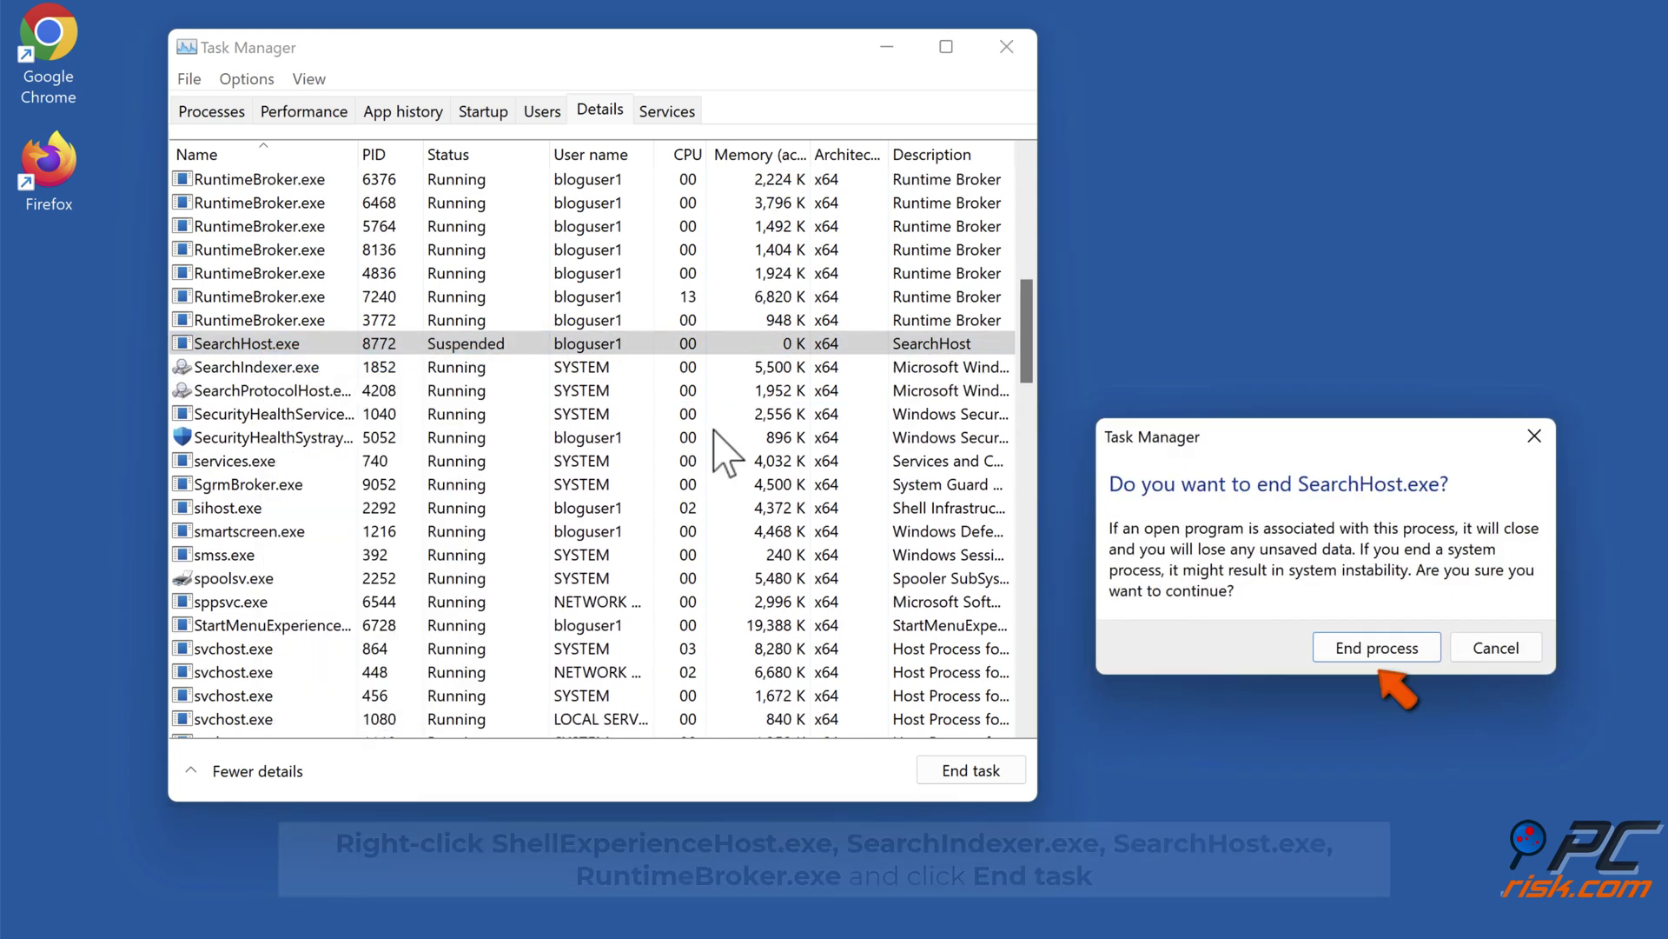
{"action": "left_click", "coordinate": [1391, 659]}
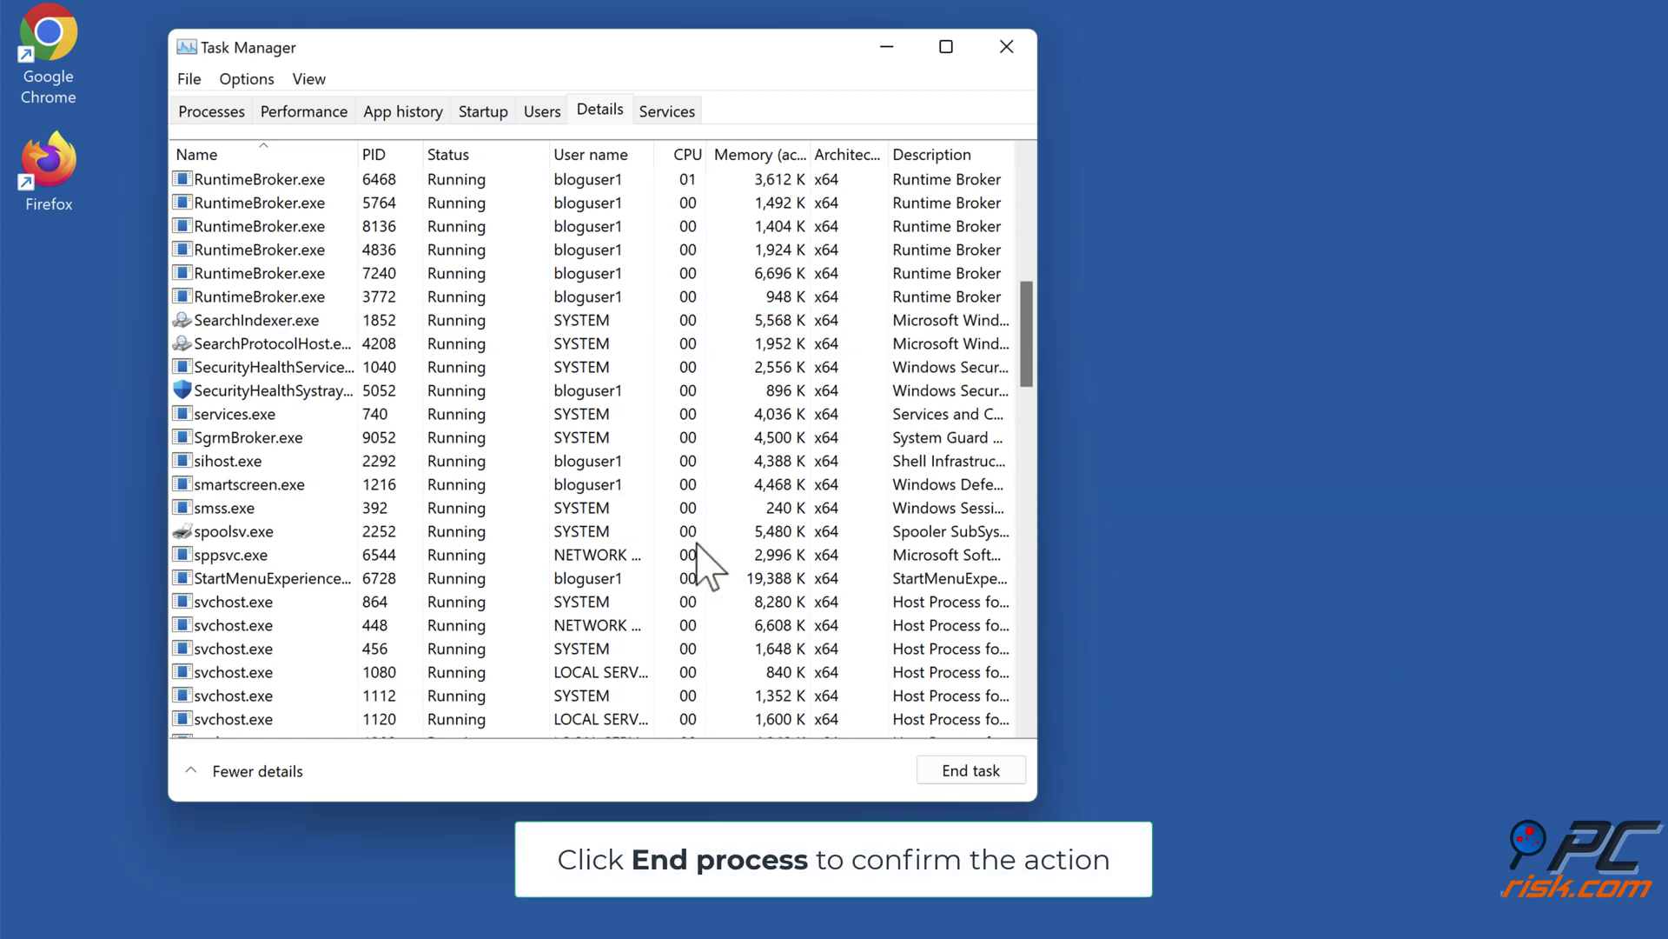
End RuntimeBroker.exe processes 3772, 7240 and 8136
{"action": "right_click", "coordinate": [293, 276]}
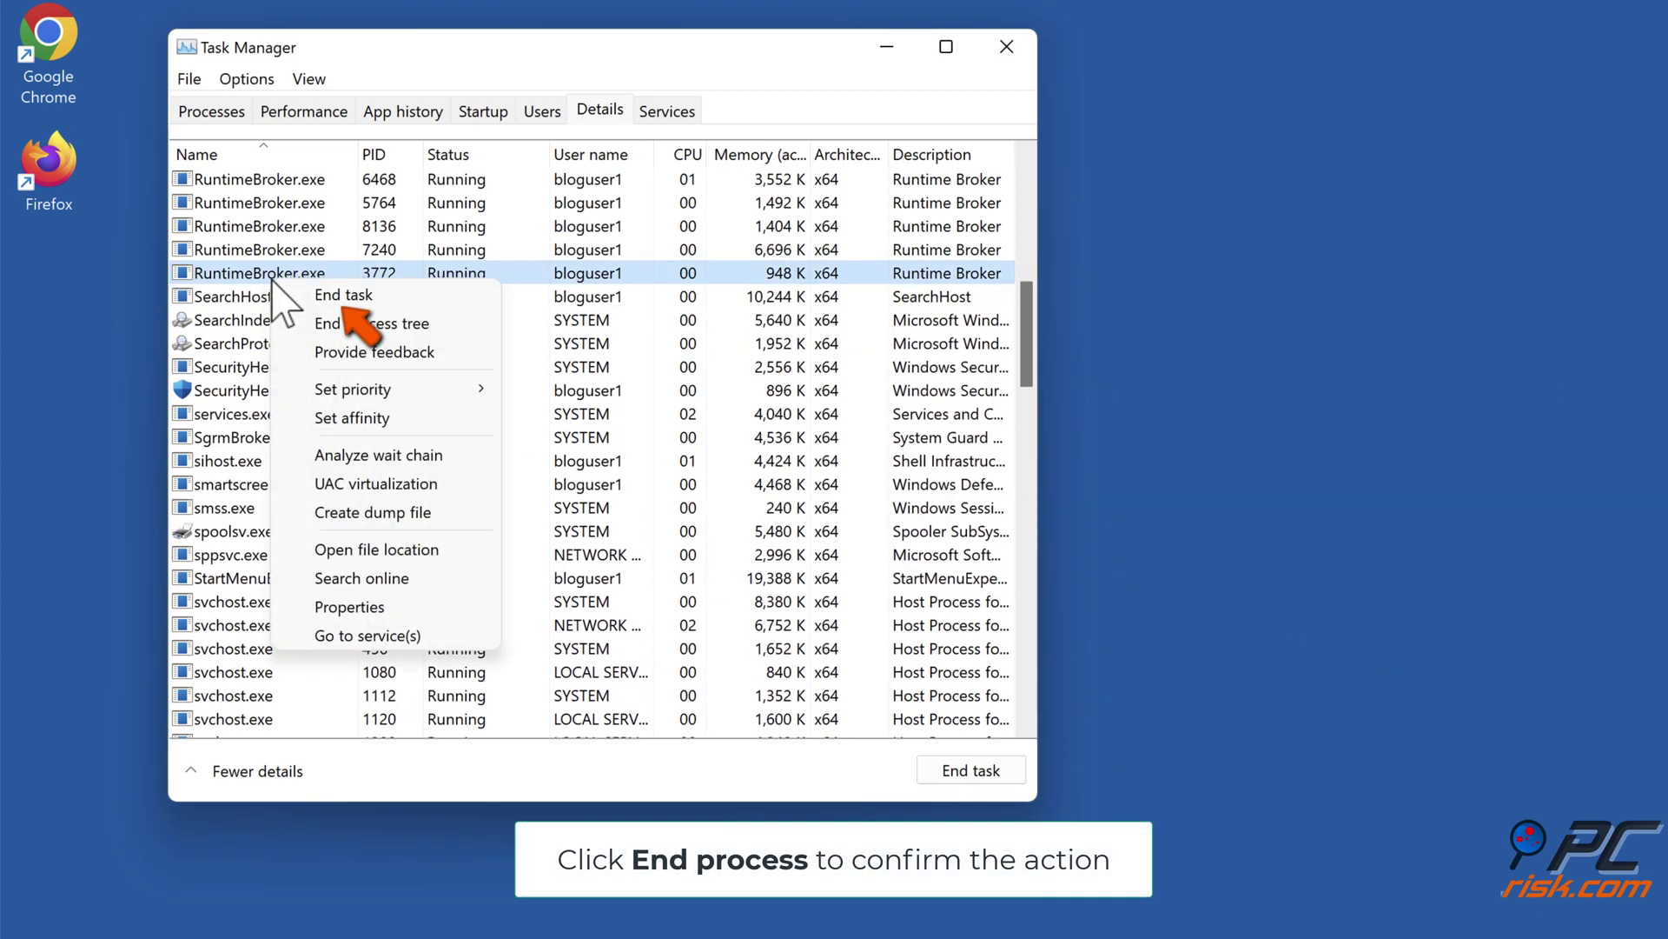
{"action": "left_click", "coordinate": [329, 292]}
{"action": "left_click", "coordinate": [1346, 652]}
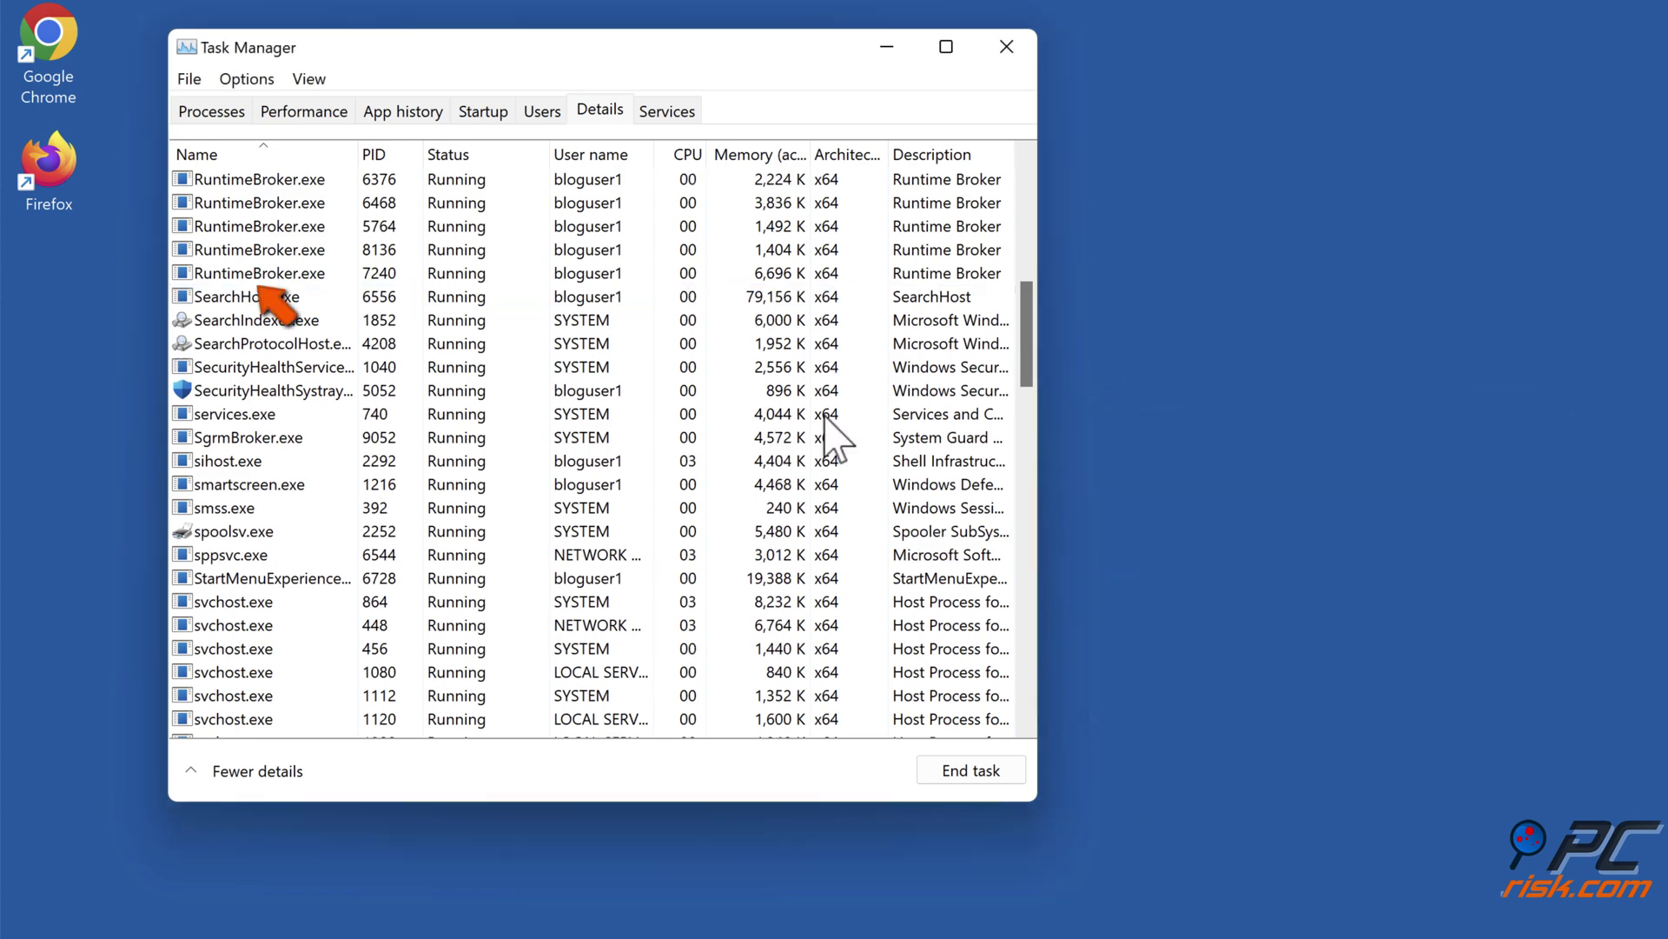
{"action": "right_click", "coordinate": [311, 272]}
{"action": "left_click", "coordinate": [372, 290]}
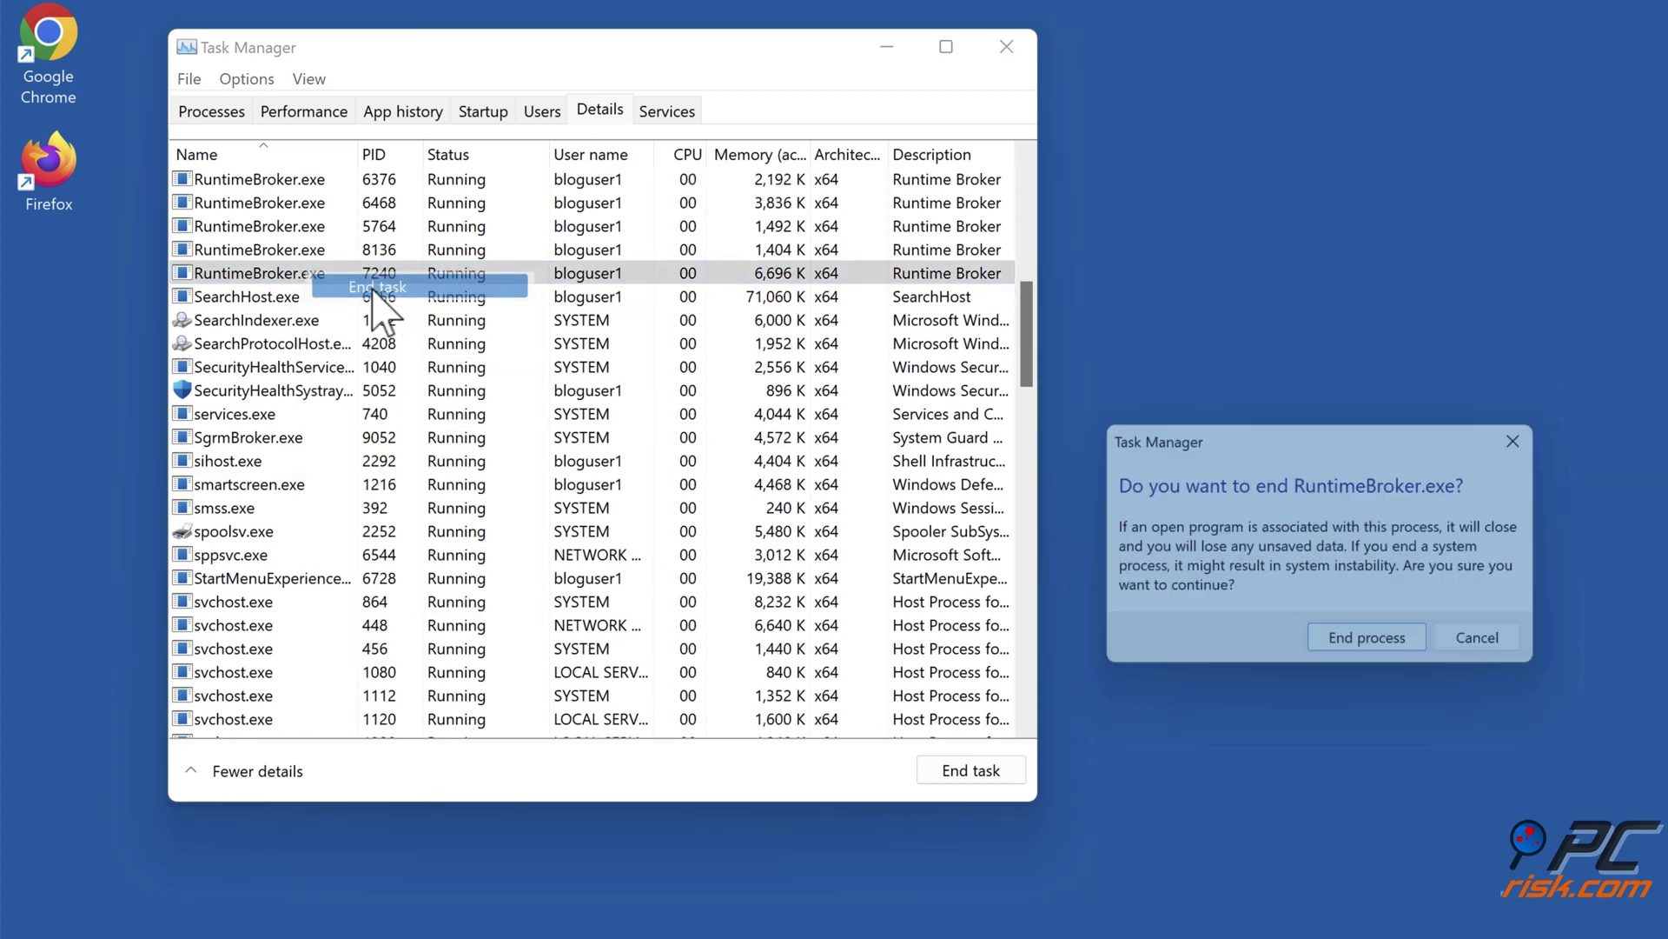
{"action": "left_click", "coordinate": [1356, 647]}
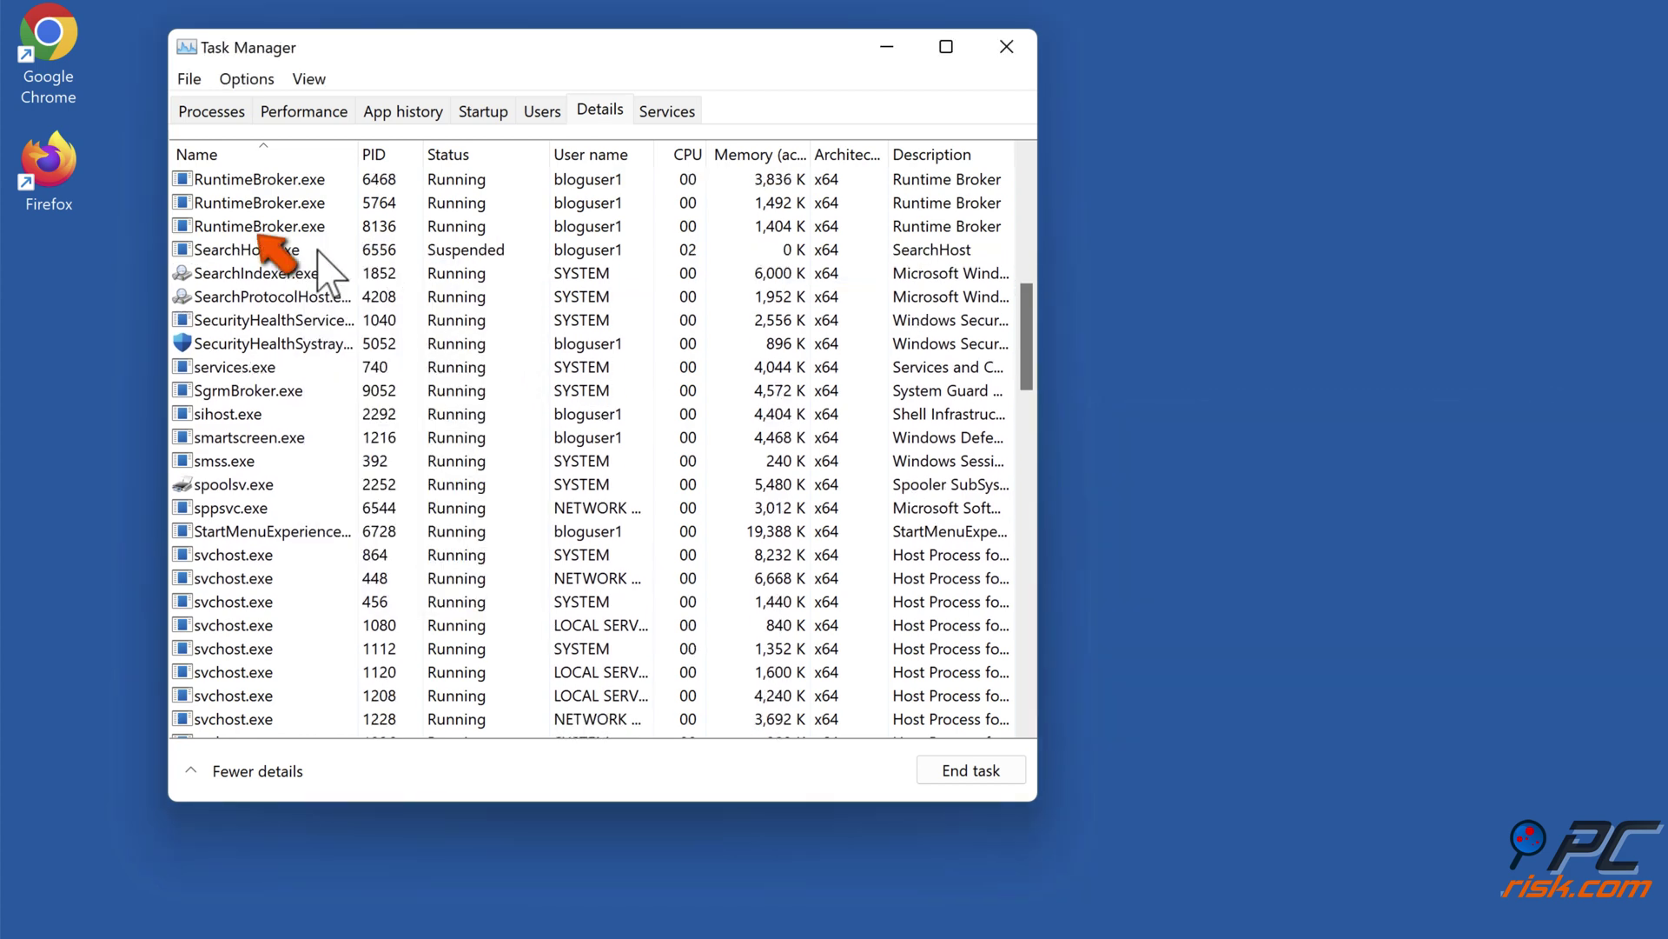
{"action": "right_click", "coordinate": [309, 227]}
{"action": "left_click", "coordinate": [361, 250]}
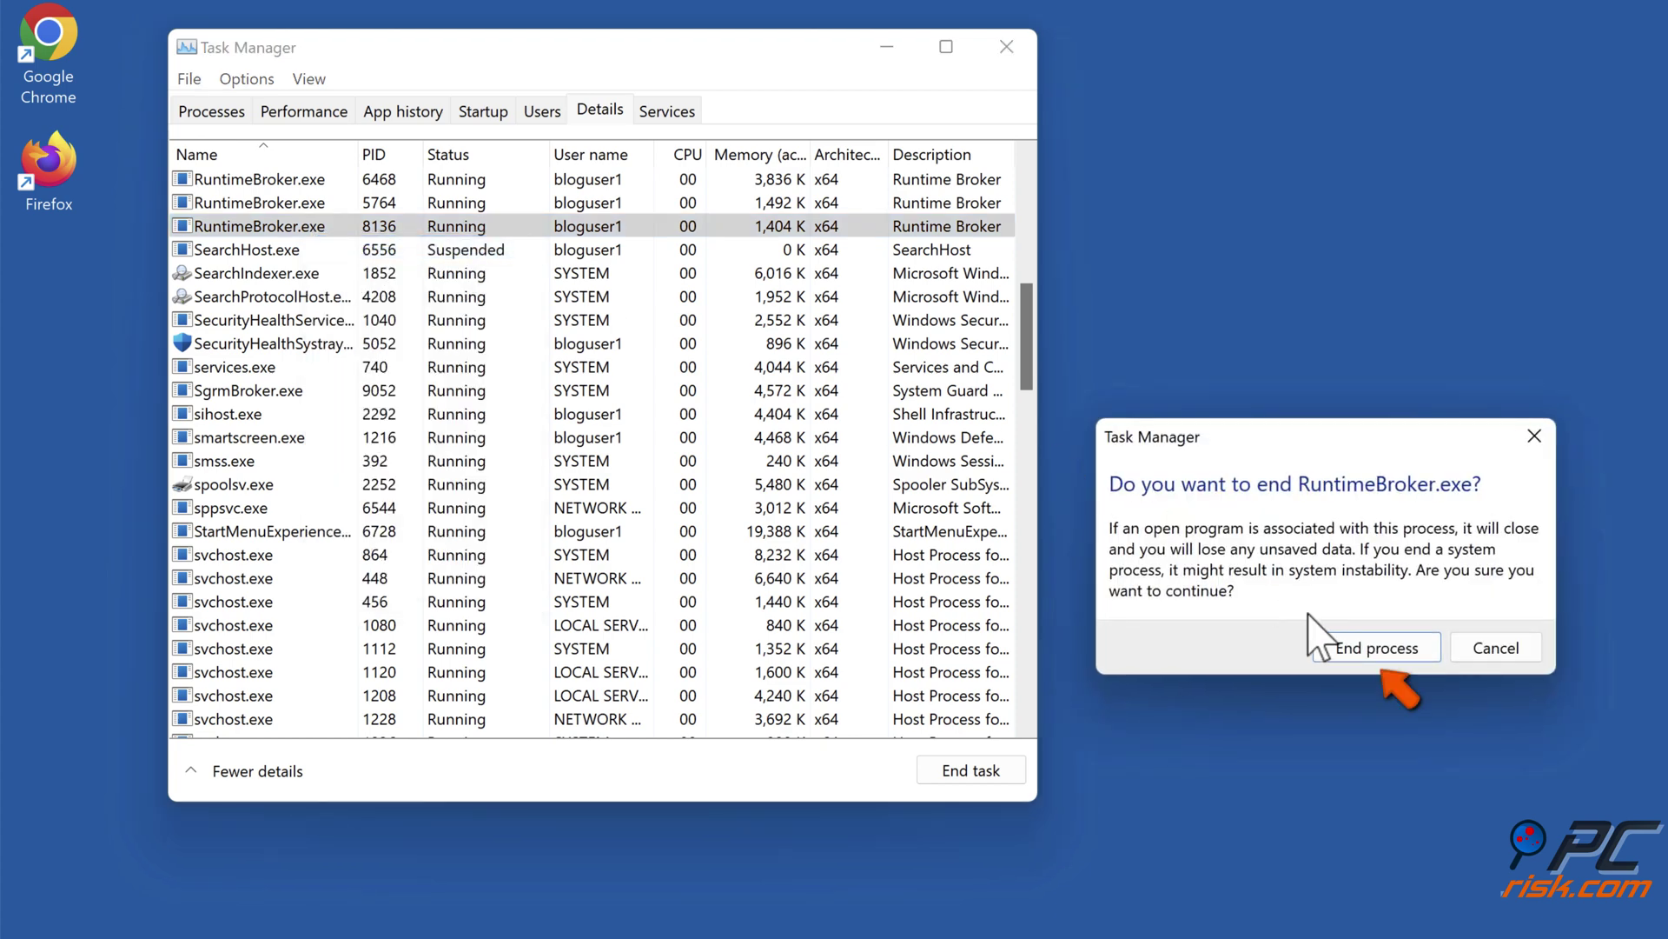
{"action": "left_click", "coordinate": [1353, 658]}
End RuntimeBroker.exe processes 5764 and 6468
{"action": "right_click", "coordinate": [283, 203]}
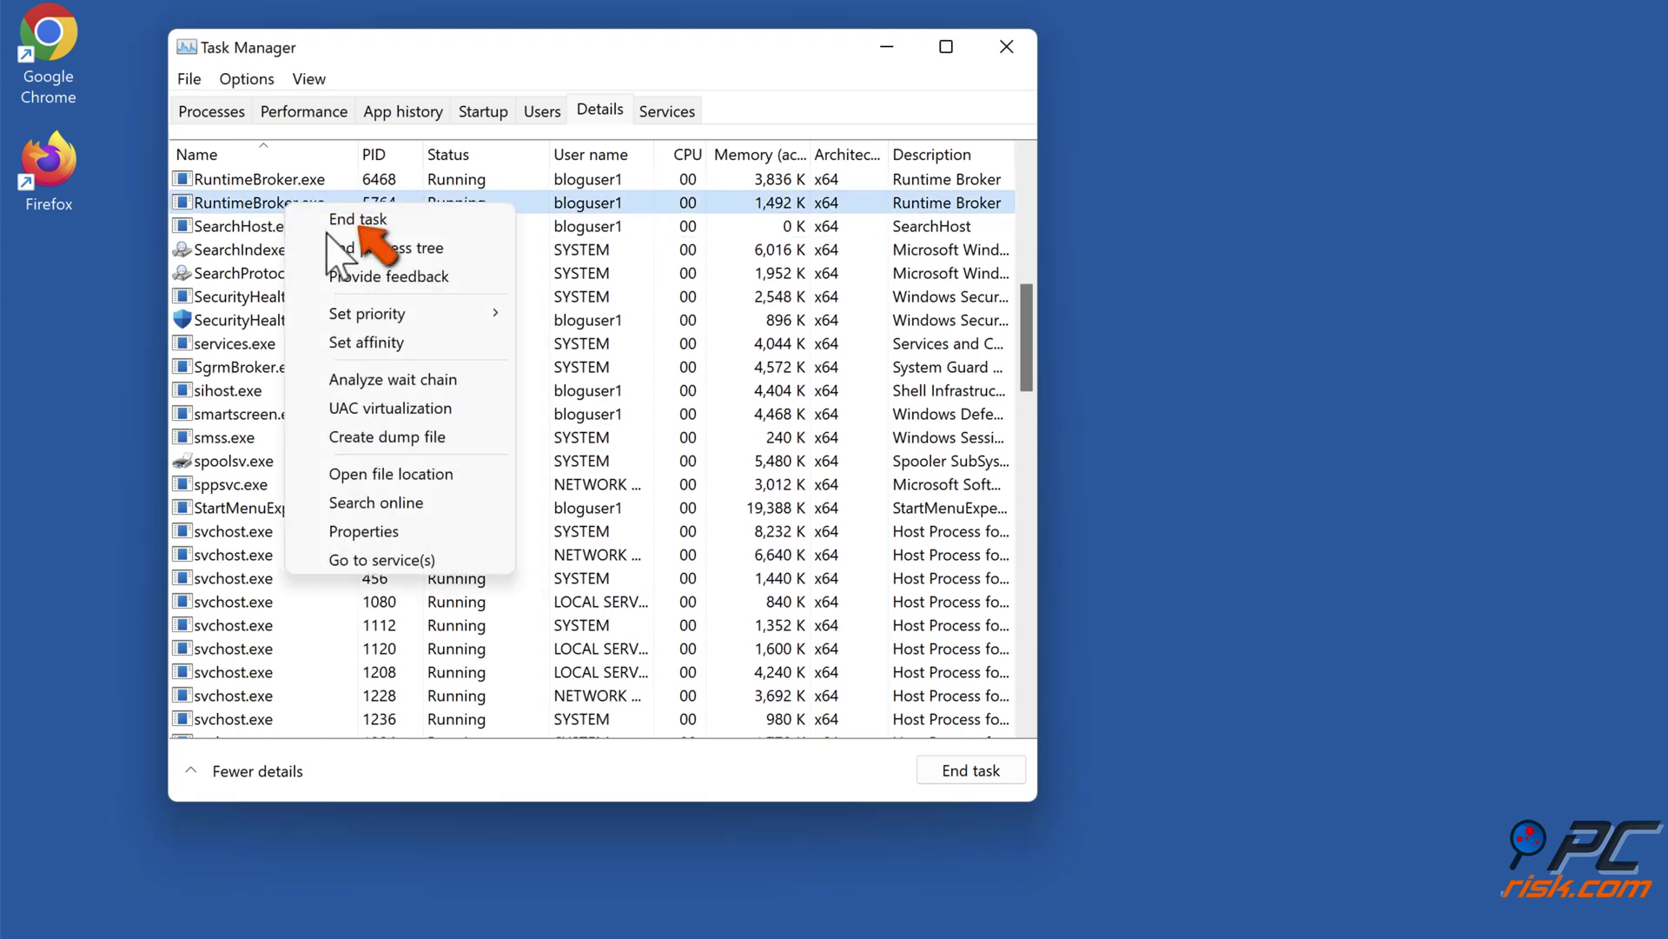
{"action": "left_click", "coordinate": [327, 228]}
{"action": "left_click", "coordinate": [1355, 644]}
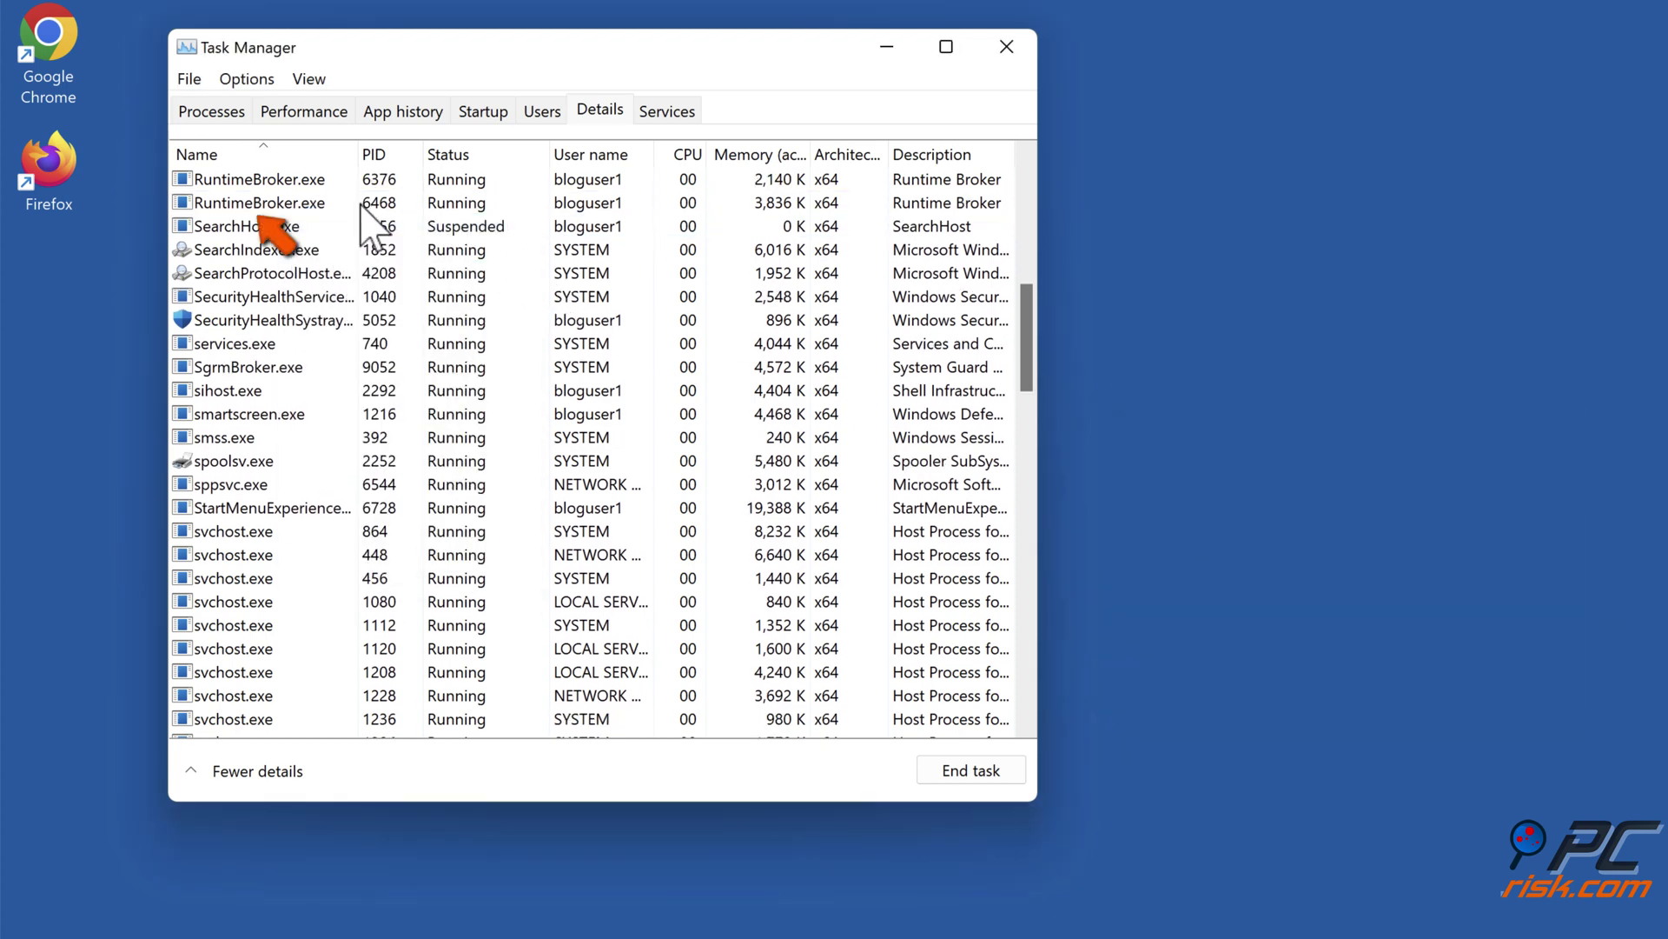
{"action": "right_click", "coordinate": [293, 203]}
{"action": "left_click", "coordinate": [352, 225]}
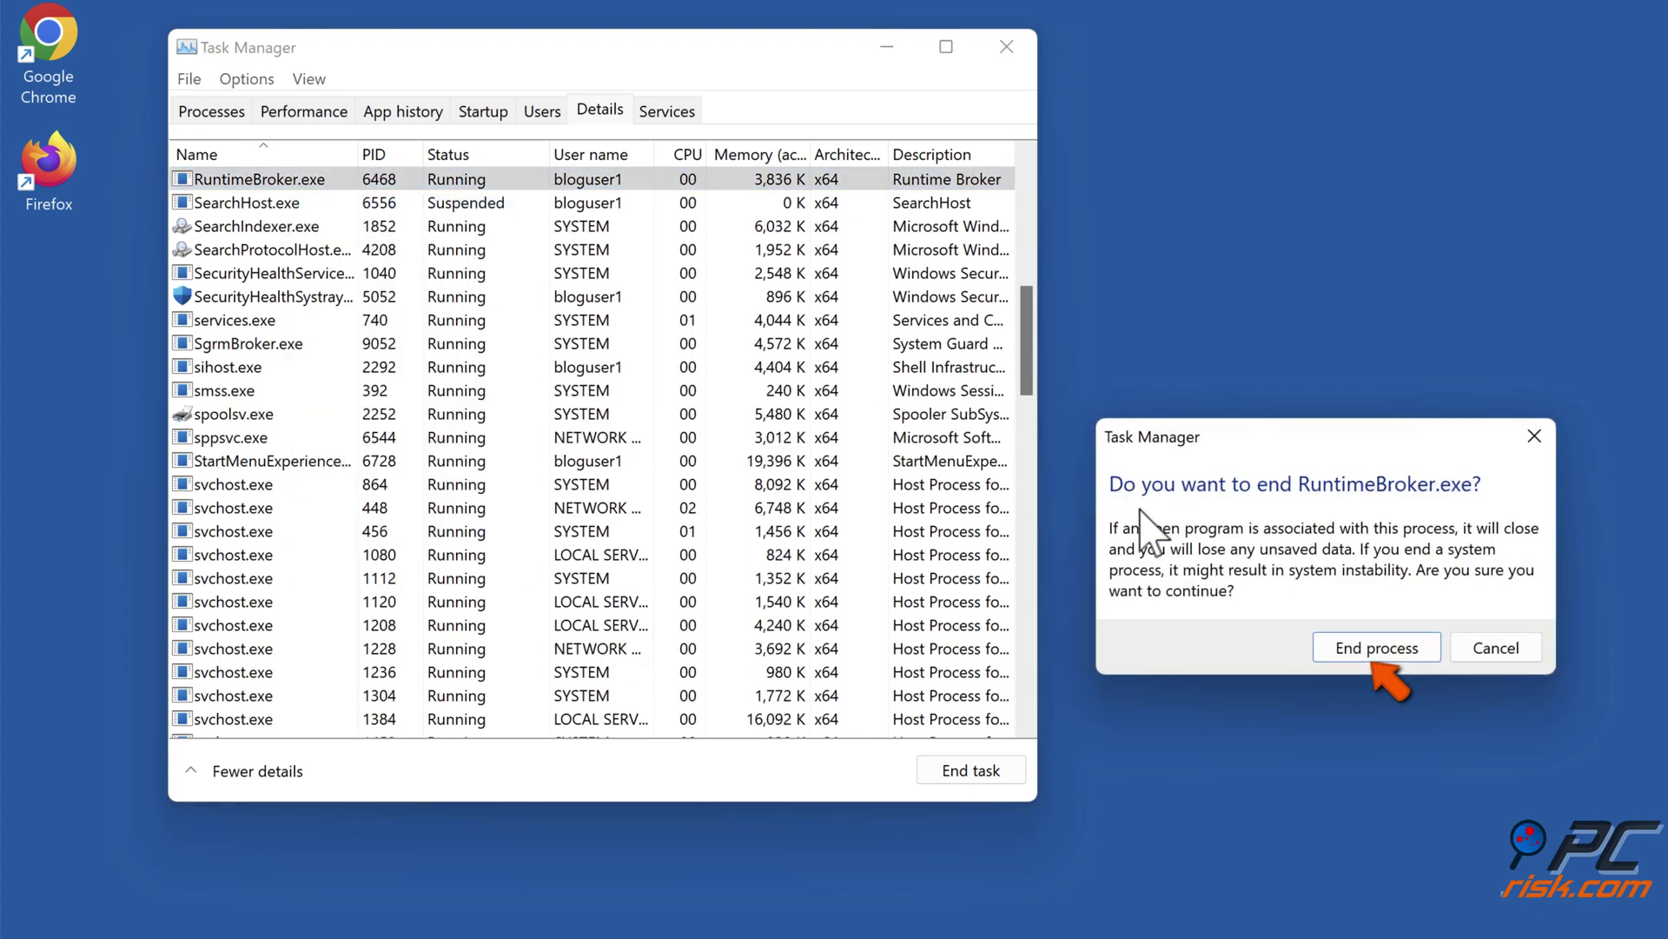
{"action": "left_click", "coordinate": [1361, 650]}
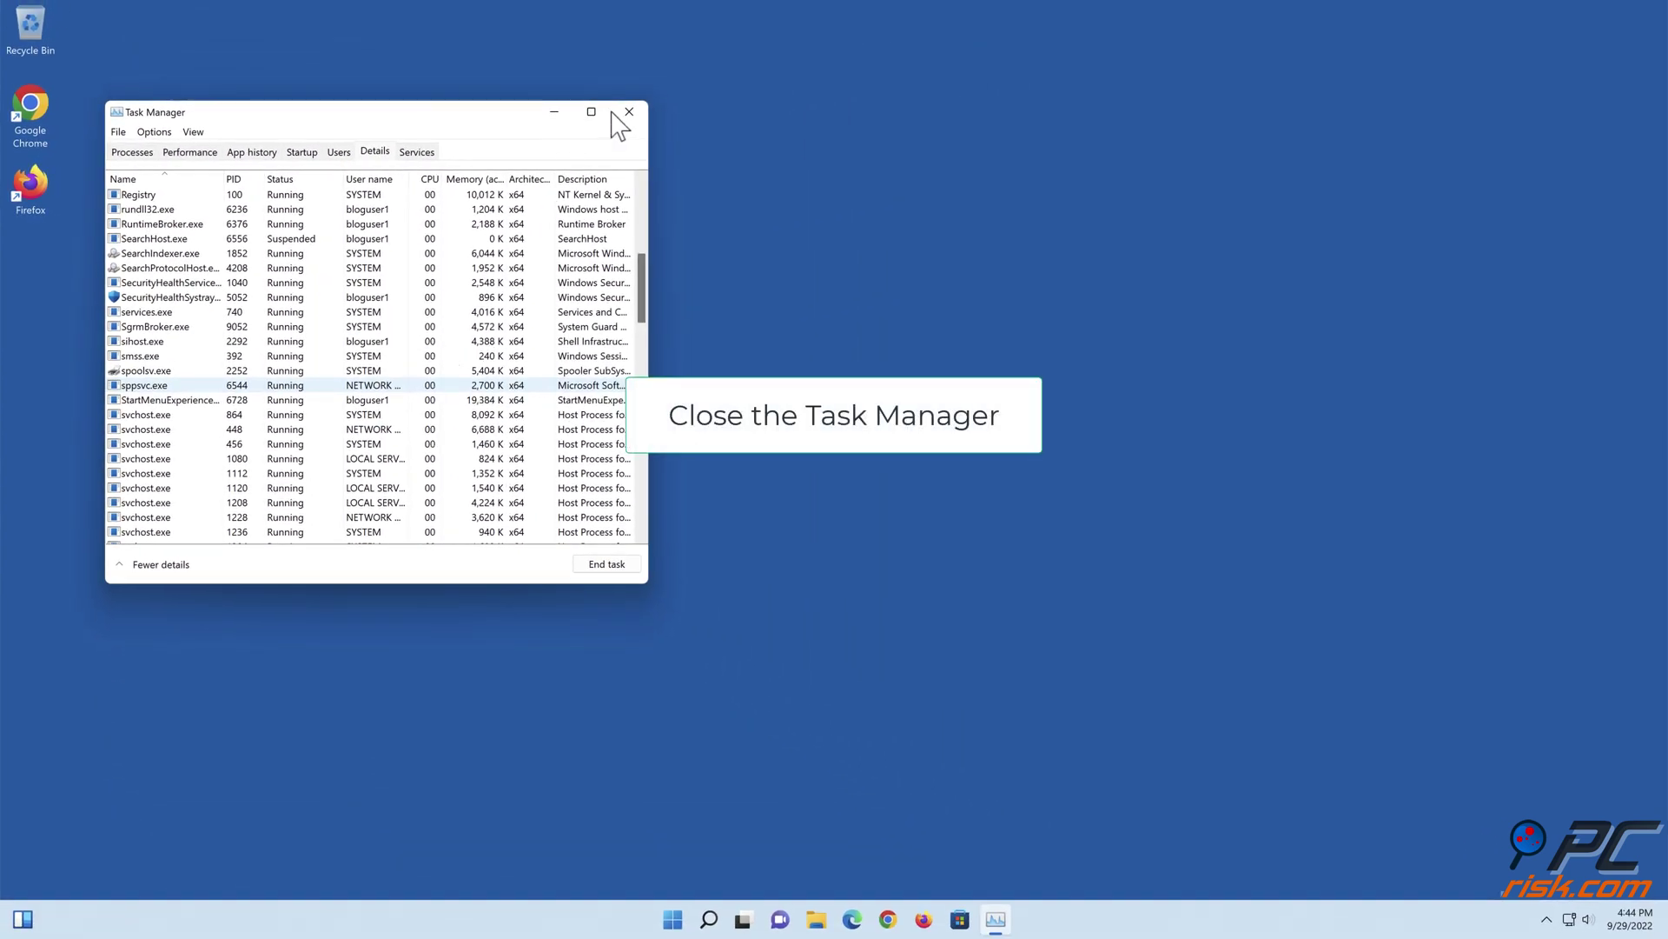
Close the Task Manager window
{"action": "left_click", "coordinate": [629, 112]}
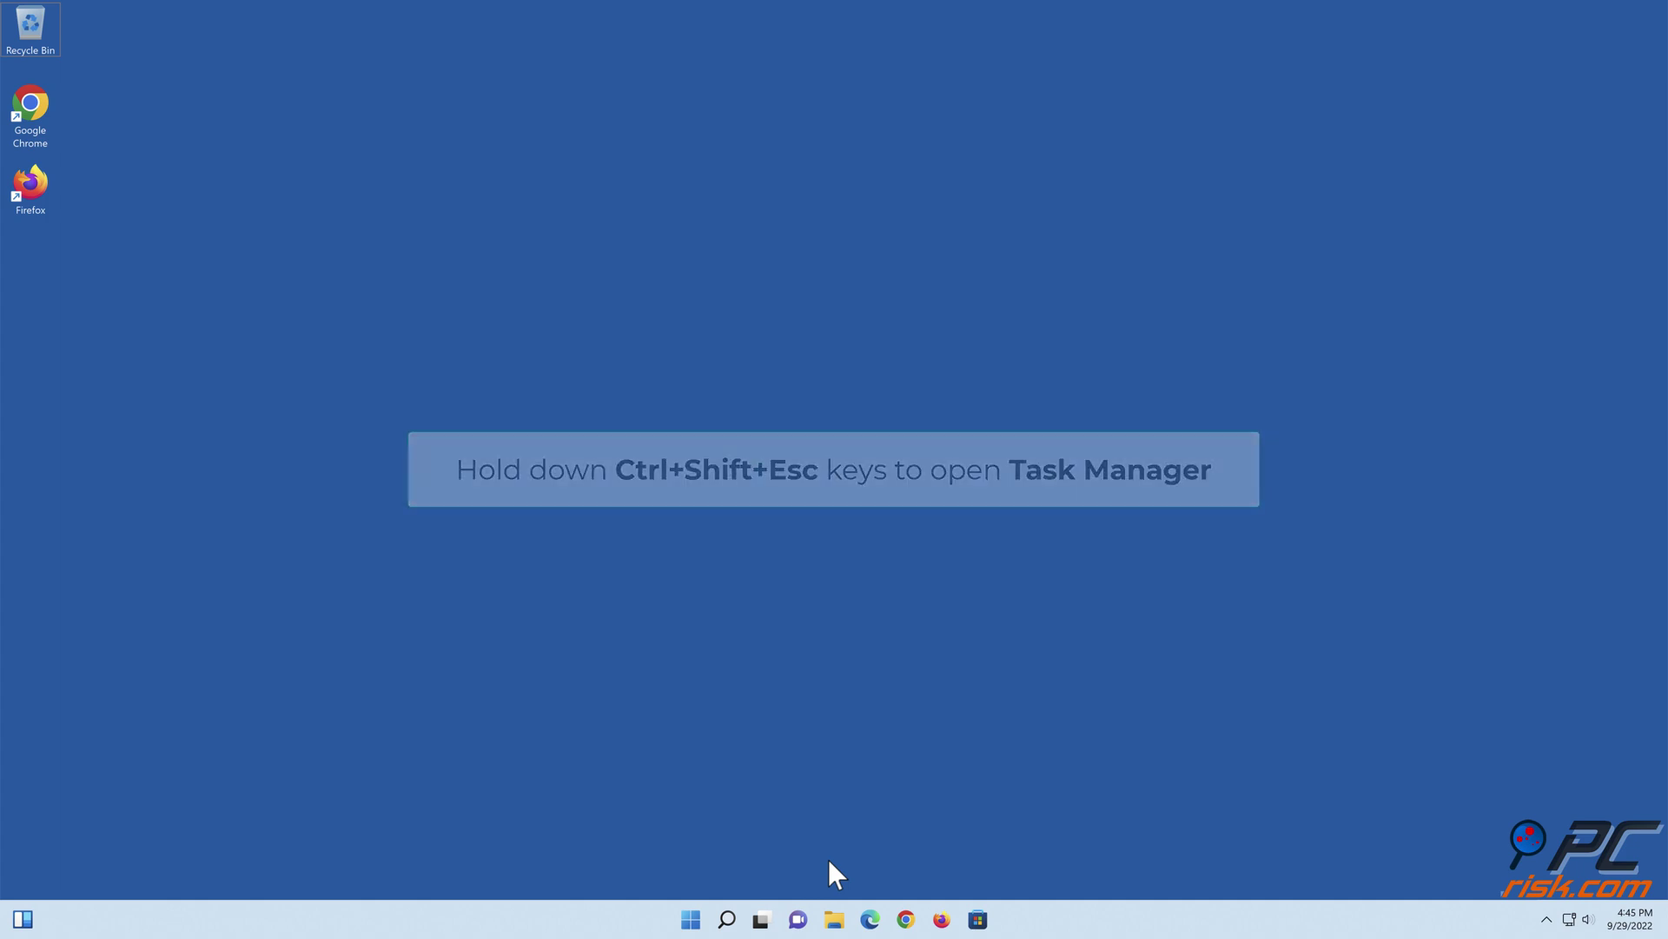
Reopen Task Manager and run cmd as a new task with administrative privileges
{"action": "key", "text": "ctrl+shift+Escape"}
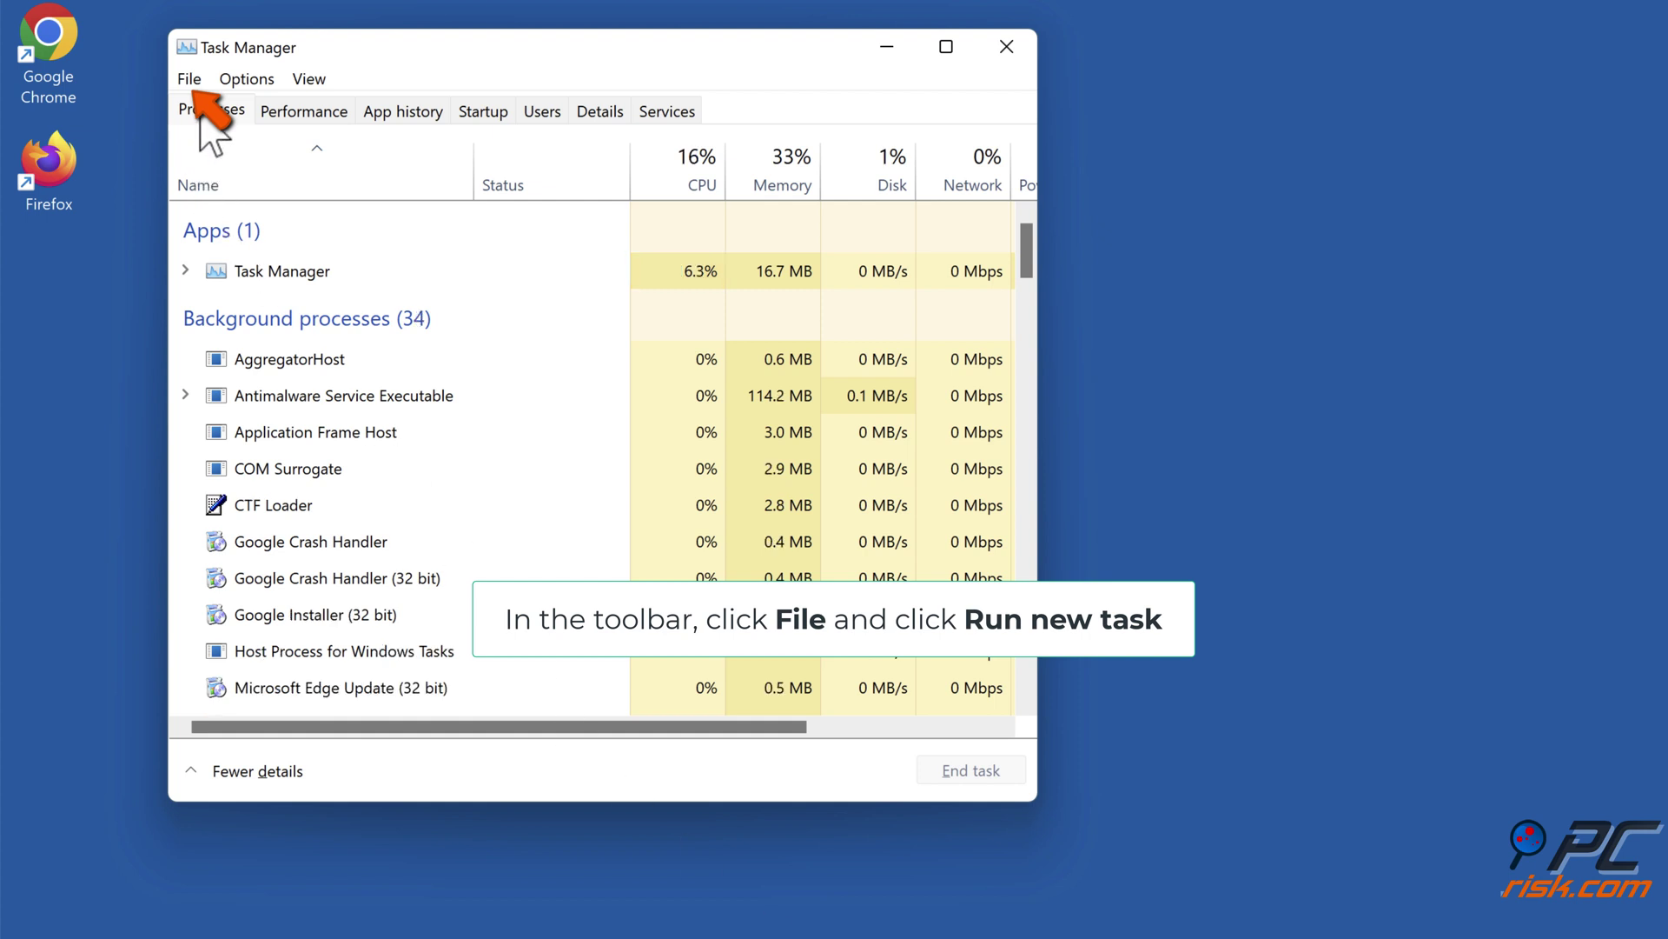
{"action": "left_click", "coordinate": [192, 80]}
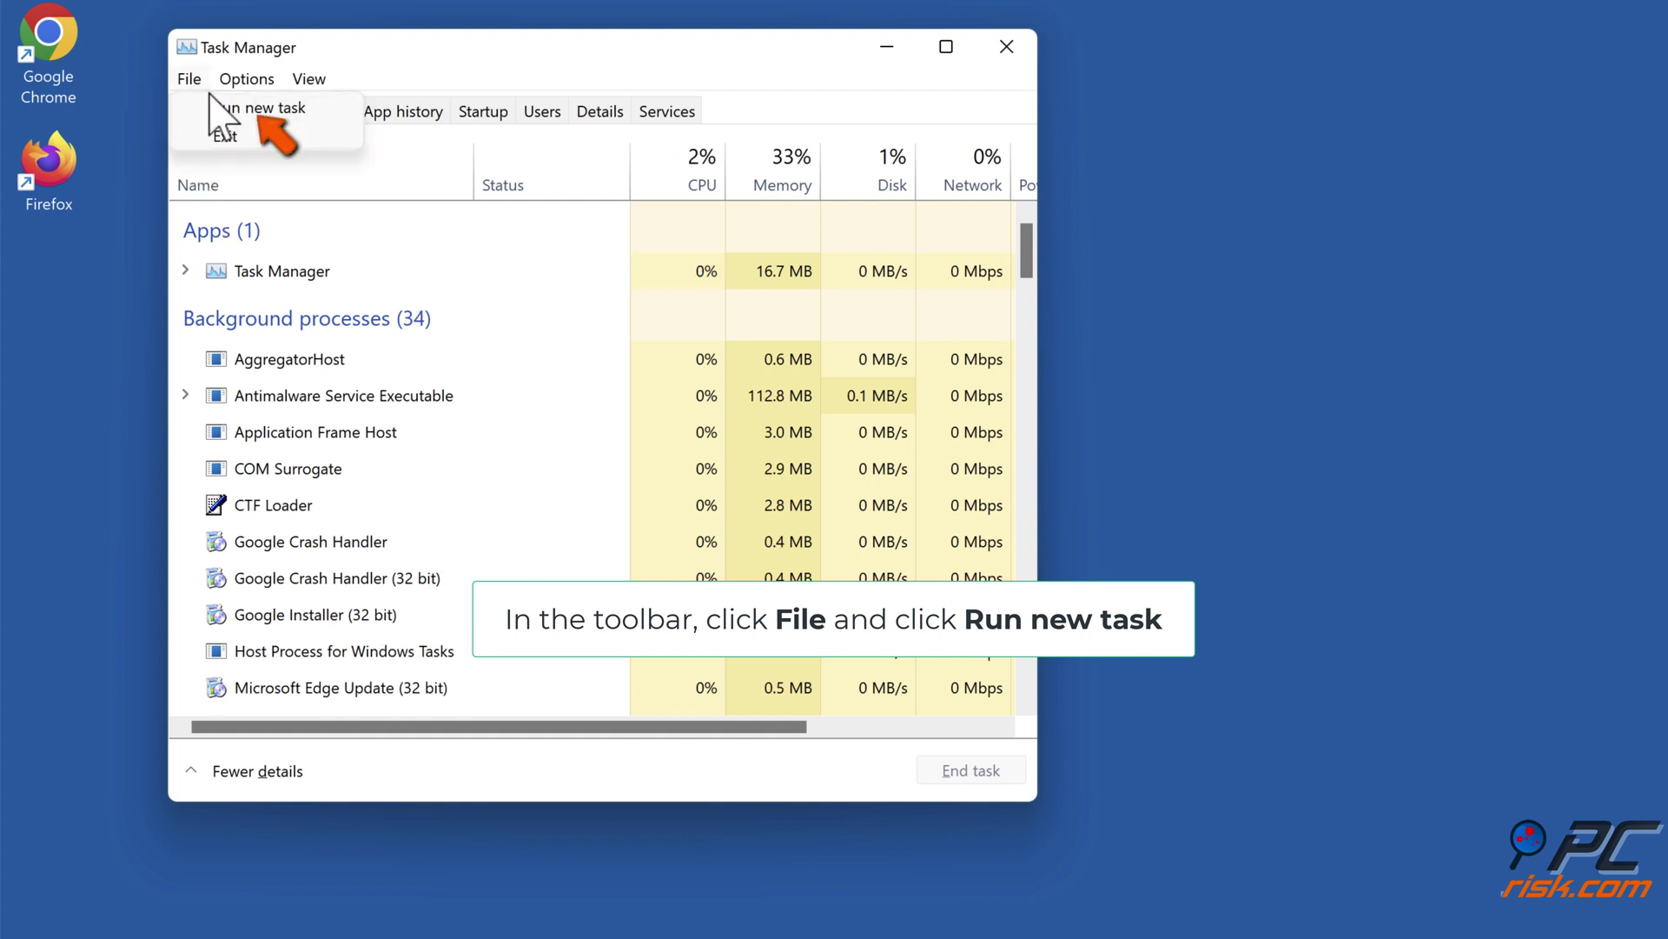
{"action": "left_click", "coordinate": [259, 111]}
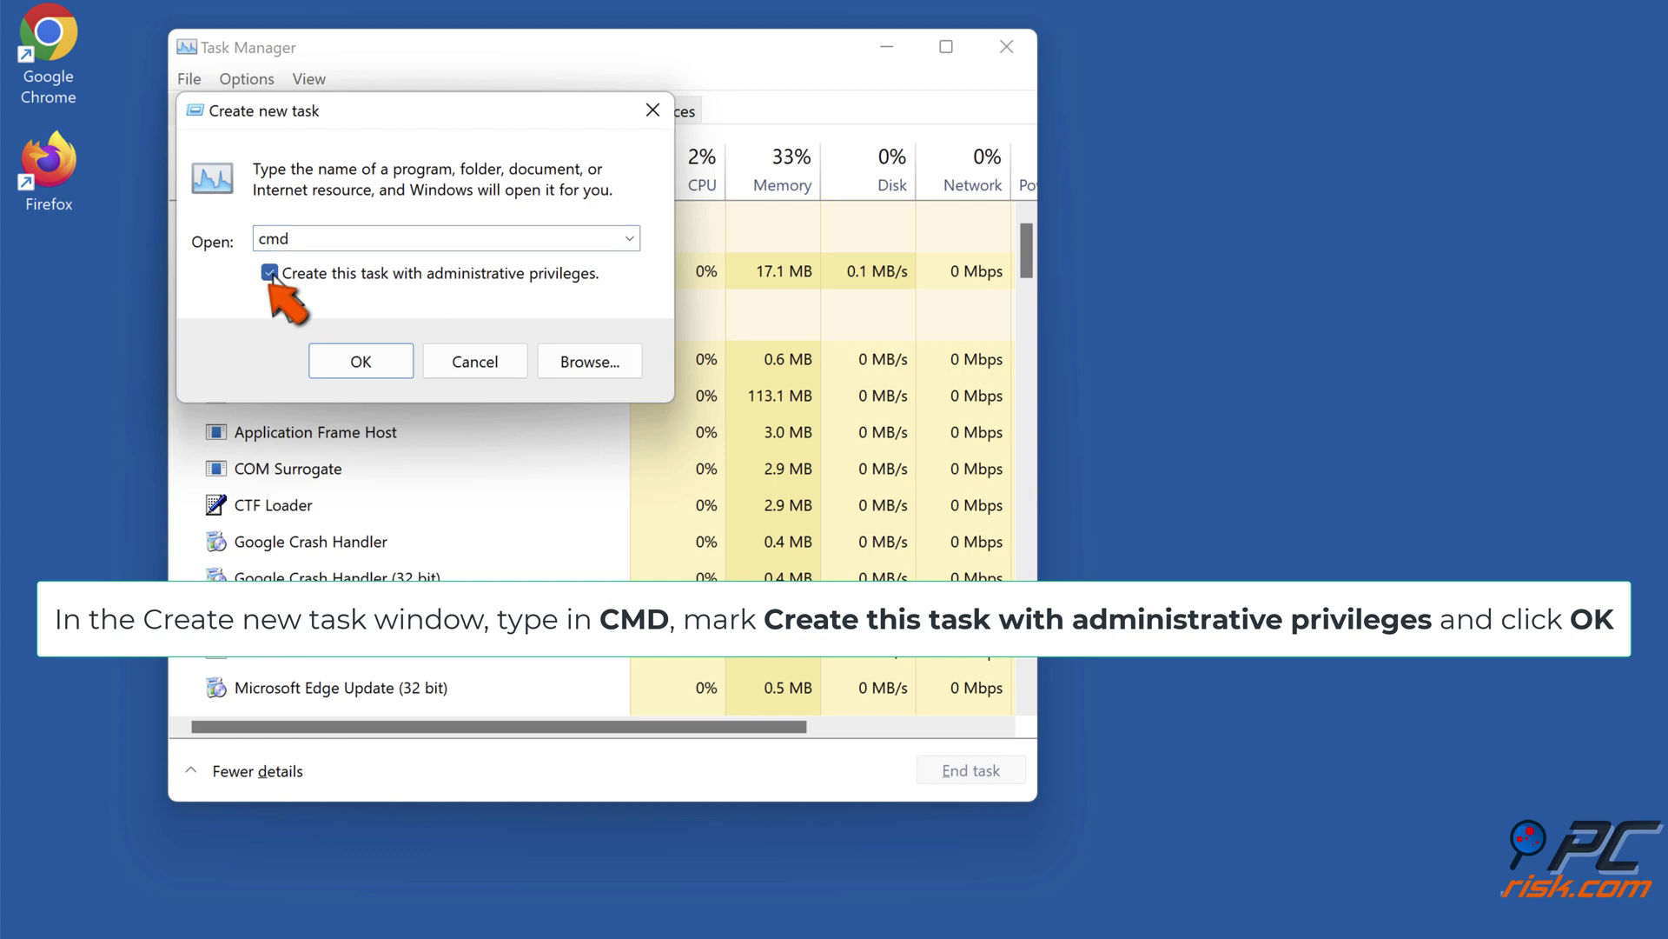
{"action": "left_click", "coordinate": [361, 361]}
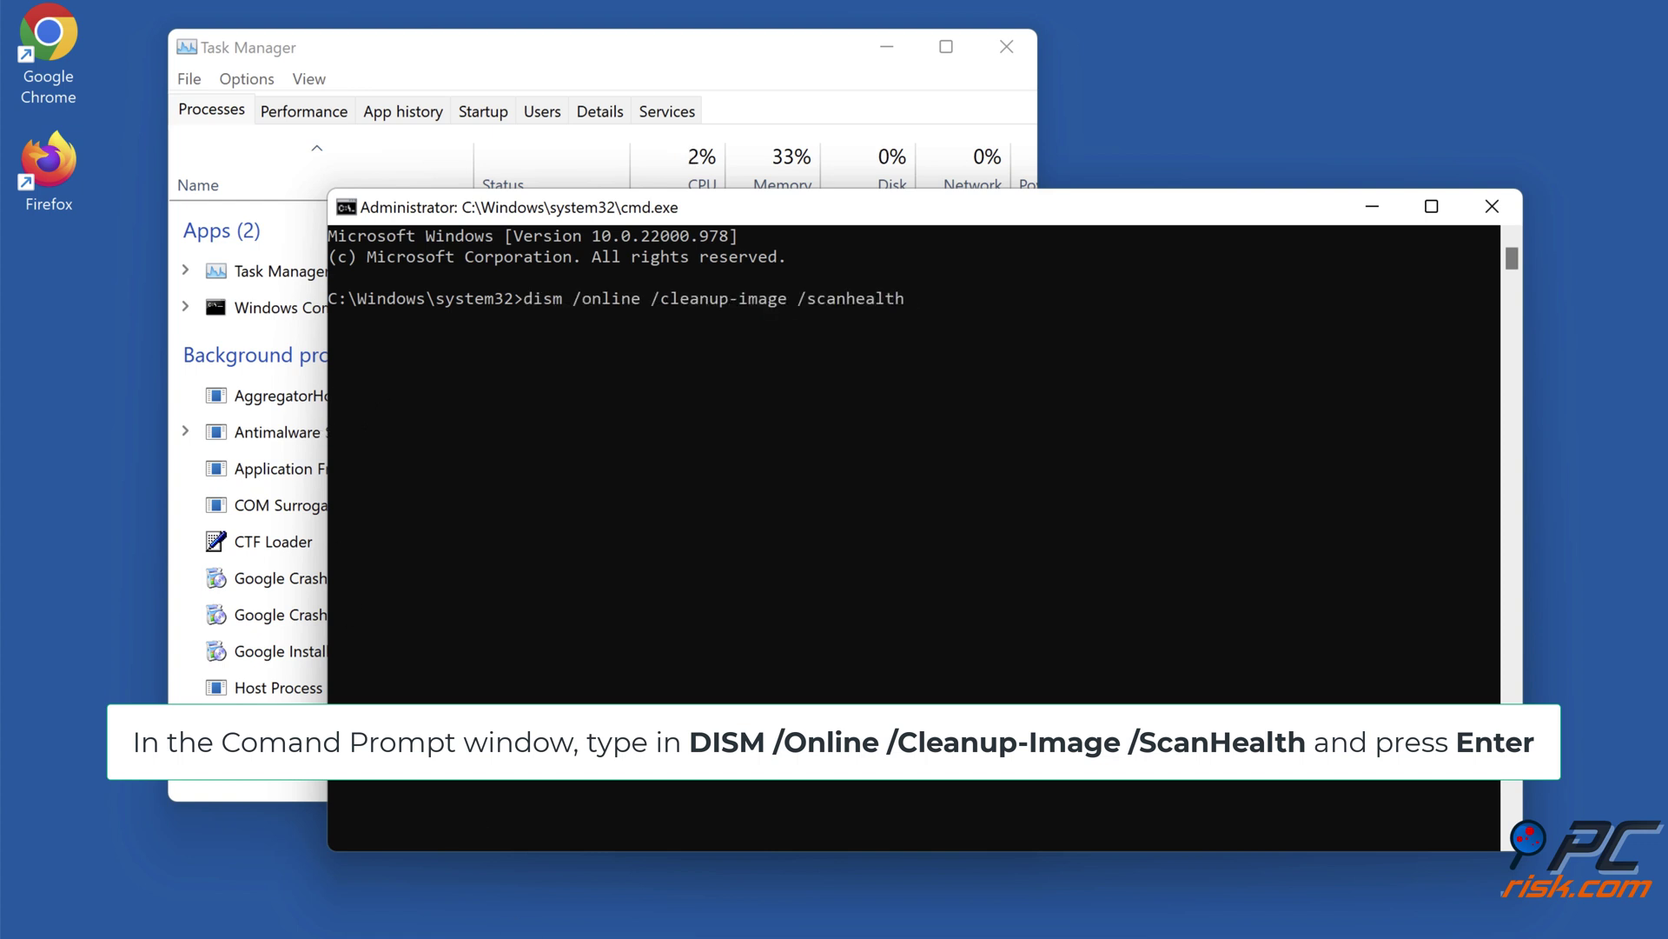
Run DISM /ScanHealth, then /RestoreHealth, then sfc /scannow in the admin Command Prompt
{"action": "key", "text": "Return"}
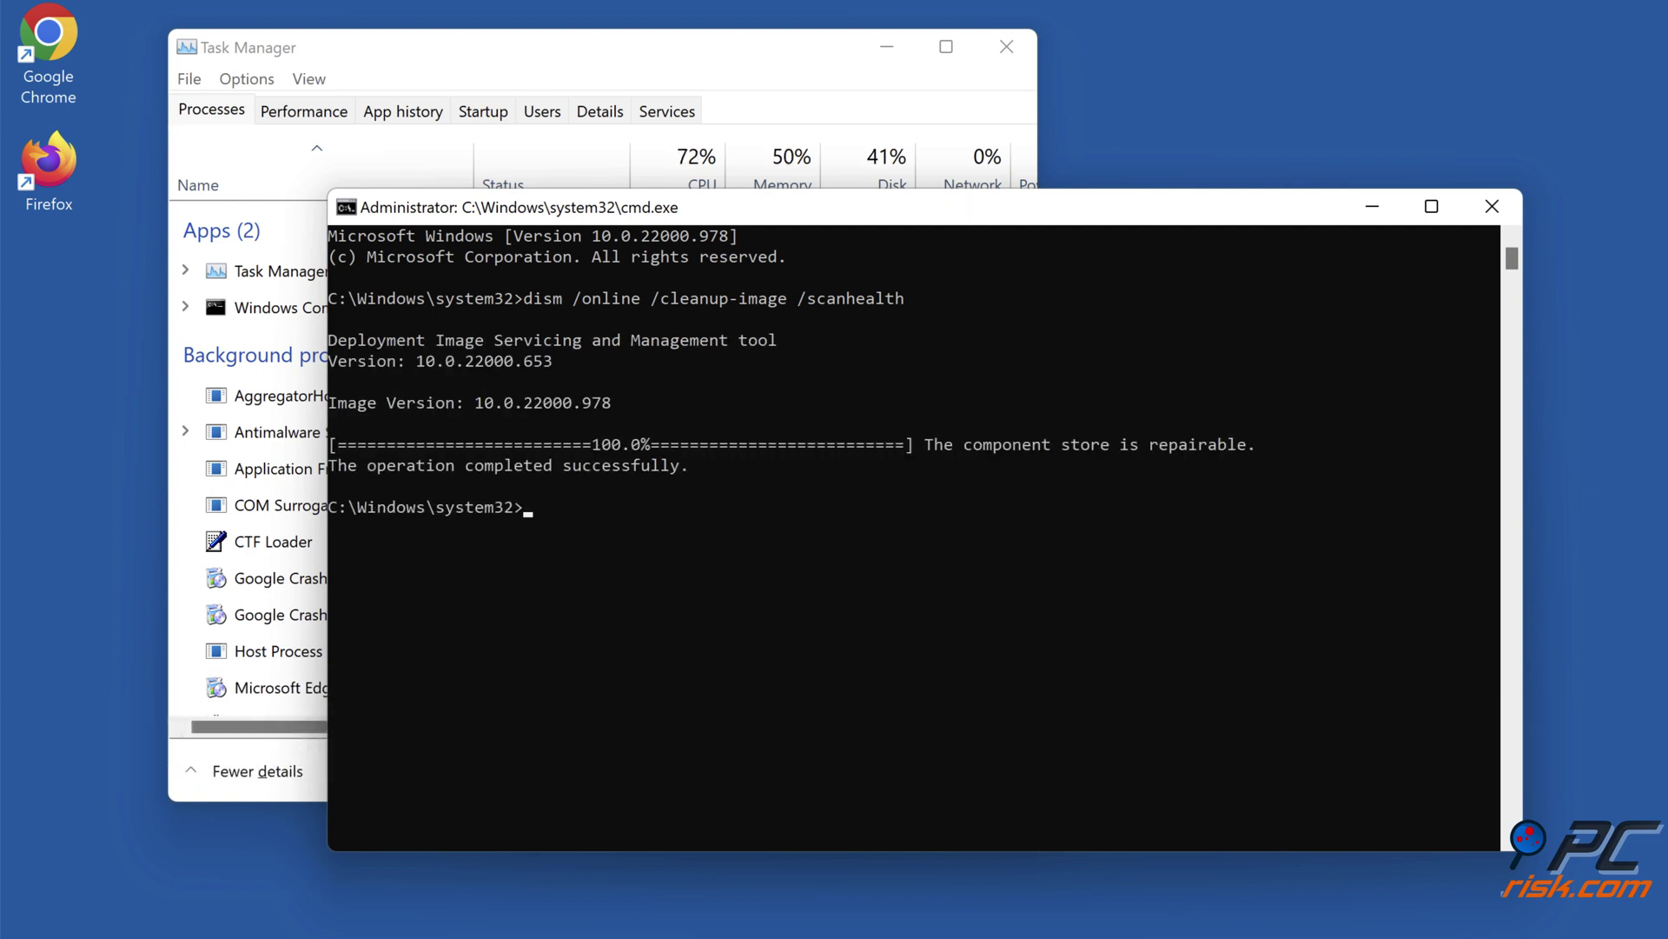
{"action": "type", "text": "dism /online /cleanup-image /r"}
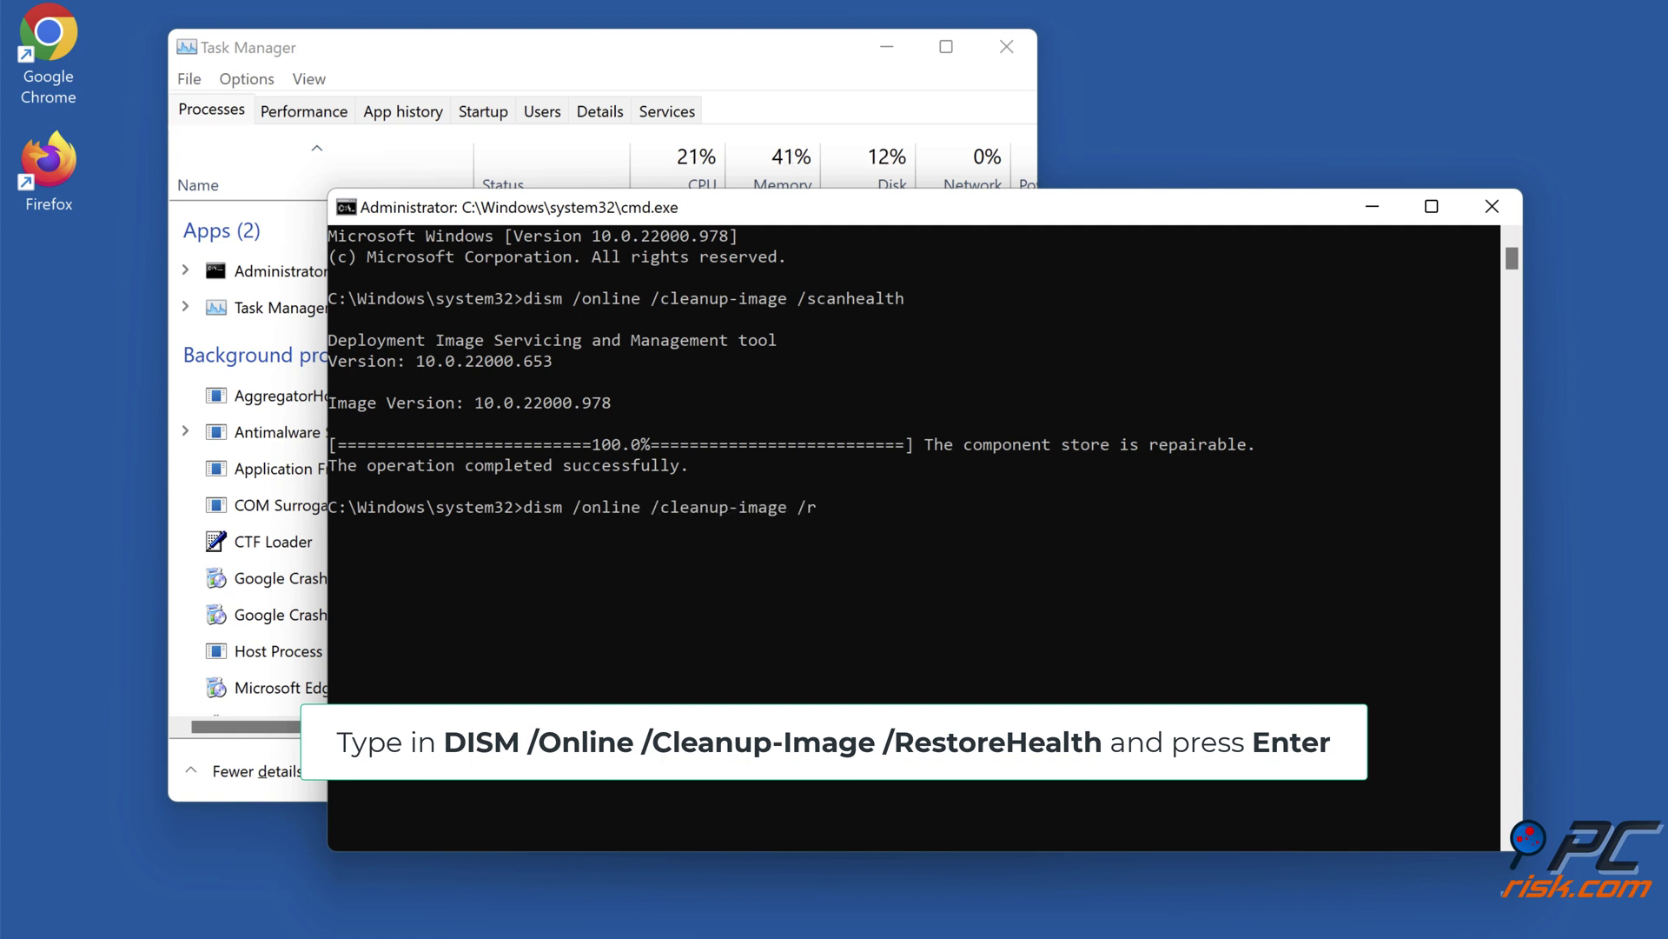
{"action": "type", "text": "estorehealth"}
{"action": "key", "text": "Return"}
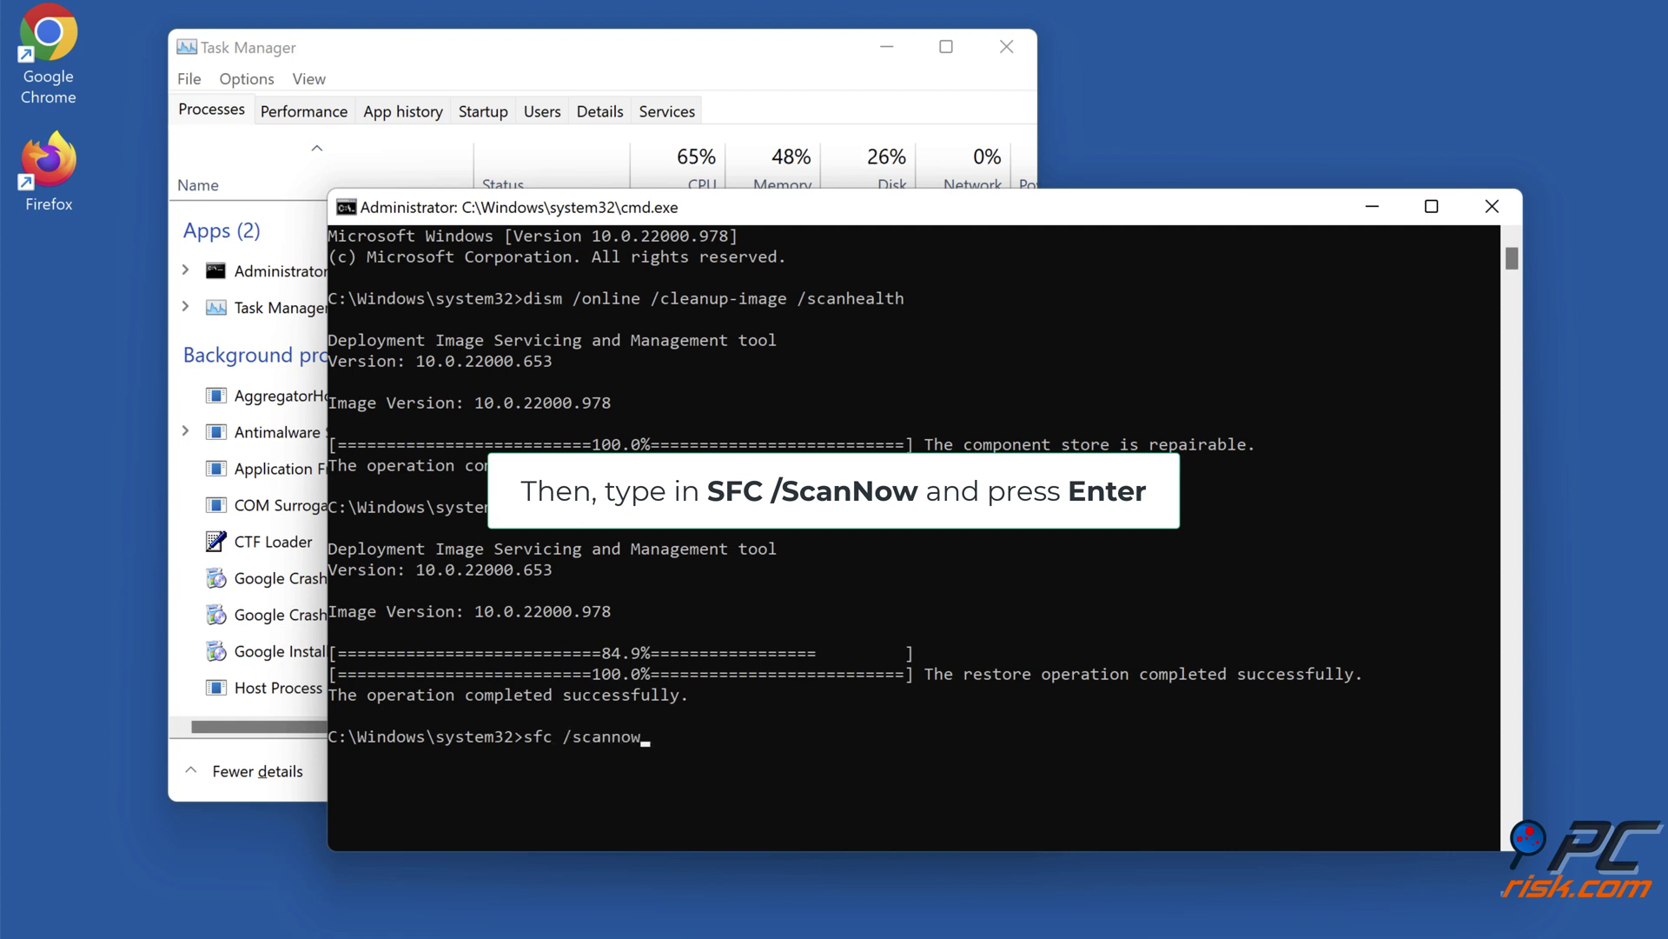
{"action": "key", "text": "Return"}
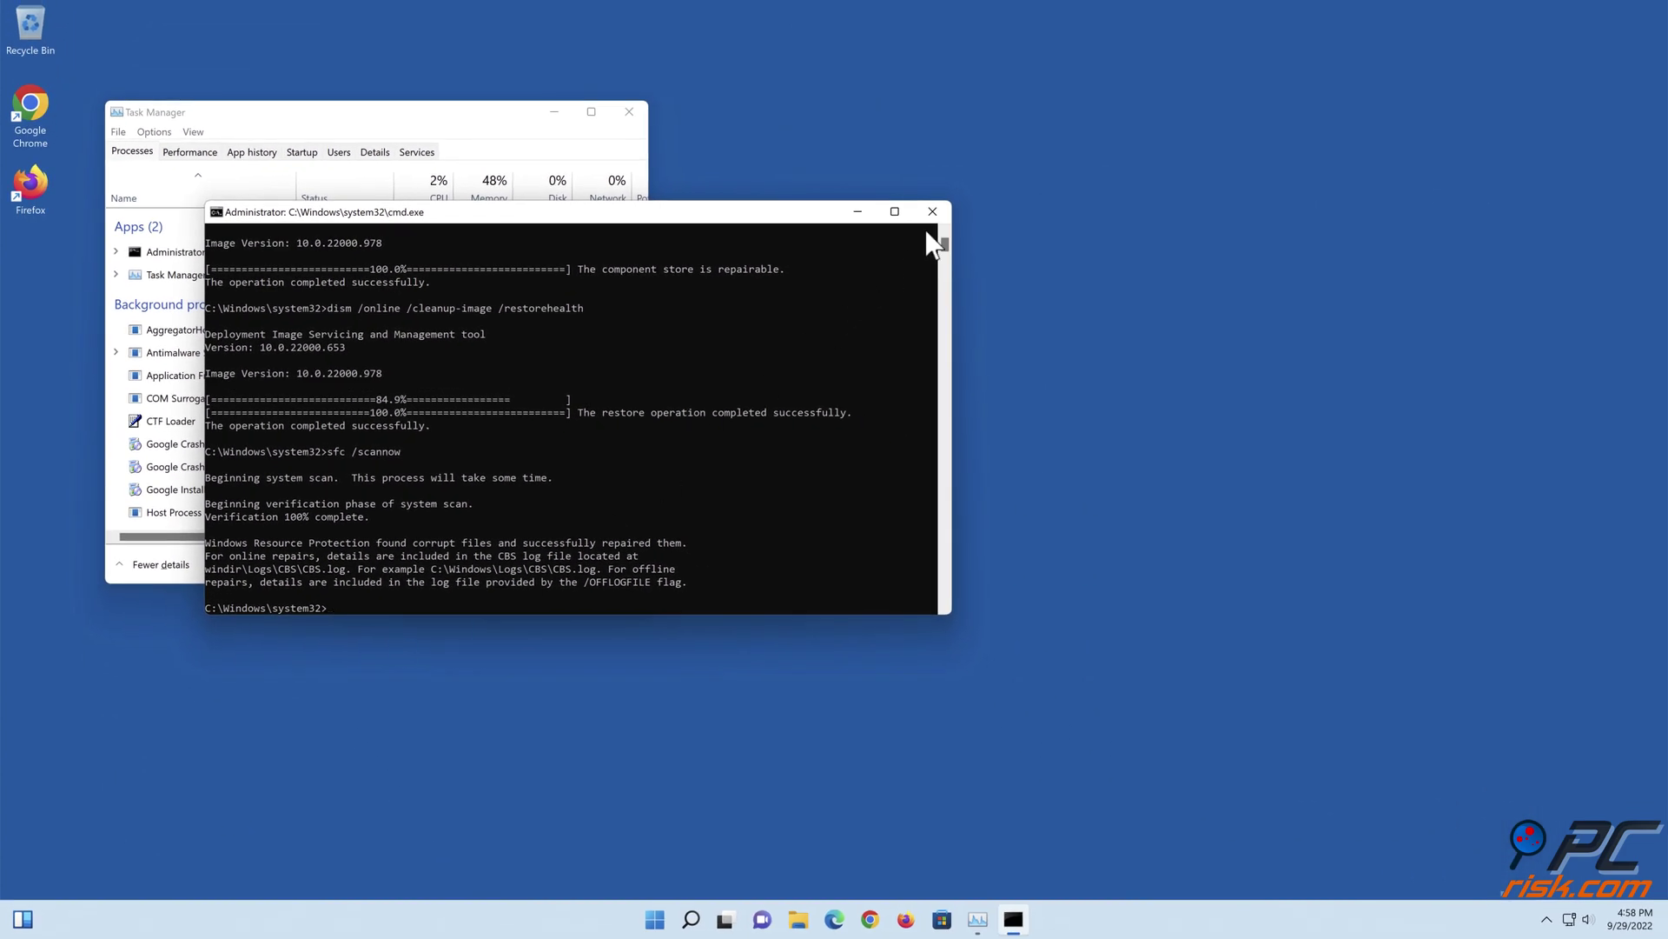
Close Command Prompt and Task Manager, then choose Restart in the Shut Down dialog
{"action": "left_click", "coordinate": [932, 211]}
{"action": "left_click", "coordinate": [629, 111]}
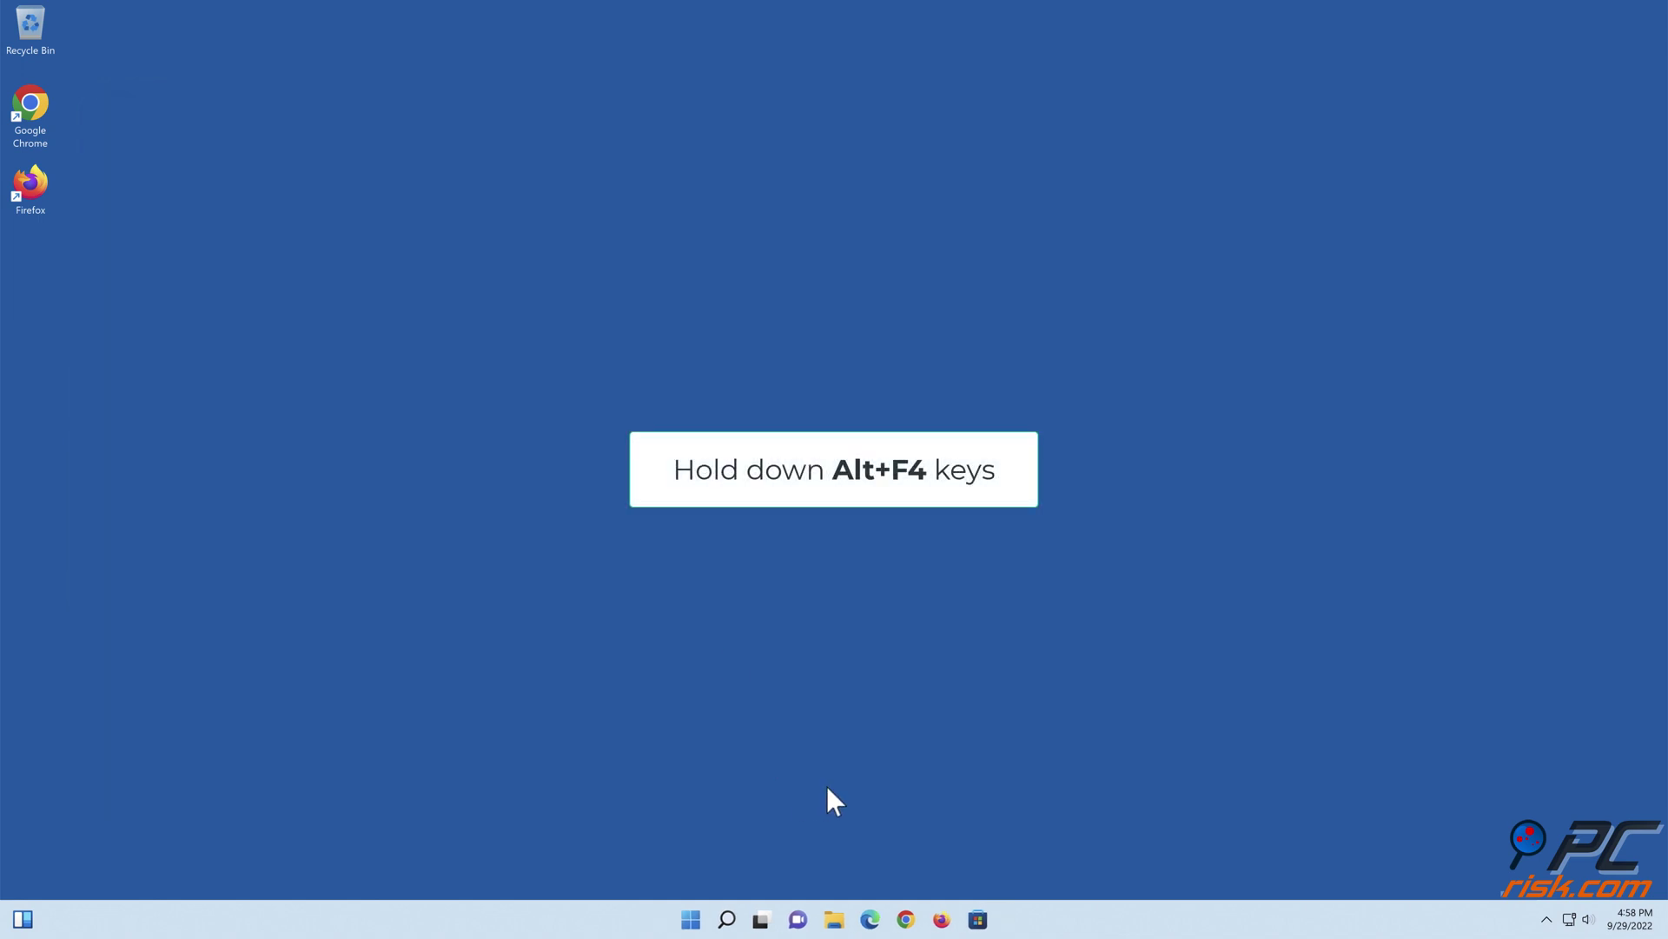
{"action": "key", "text": "alt+F4"}
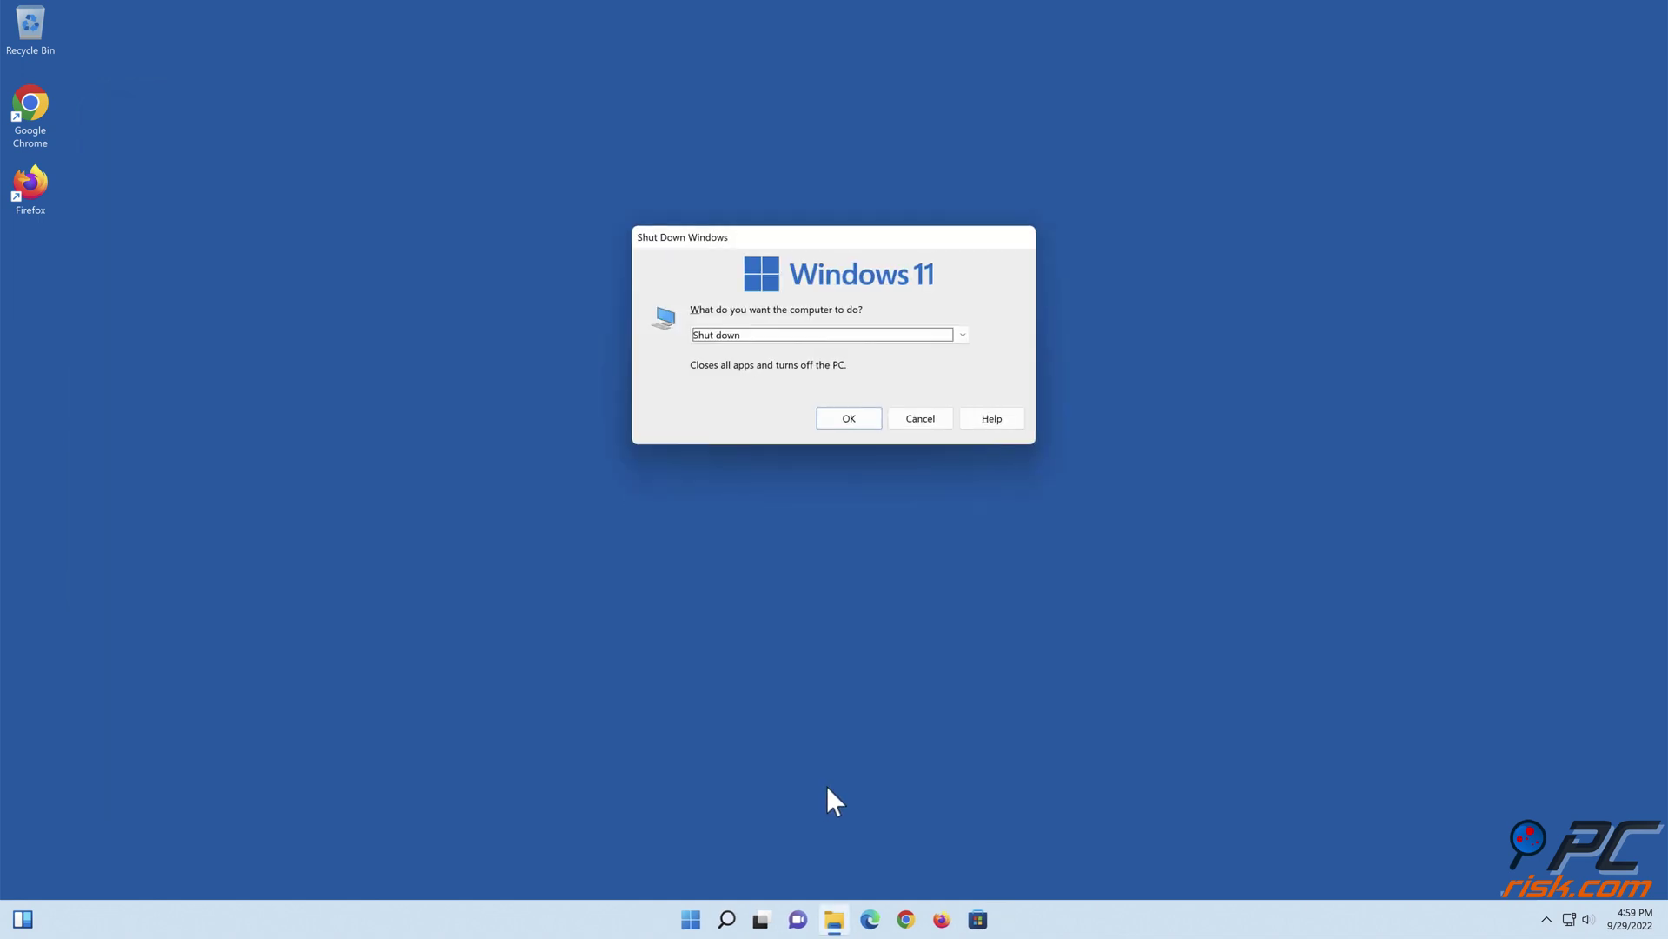
{"action": "left_click", "coordinate": [963, 336]}
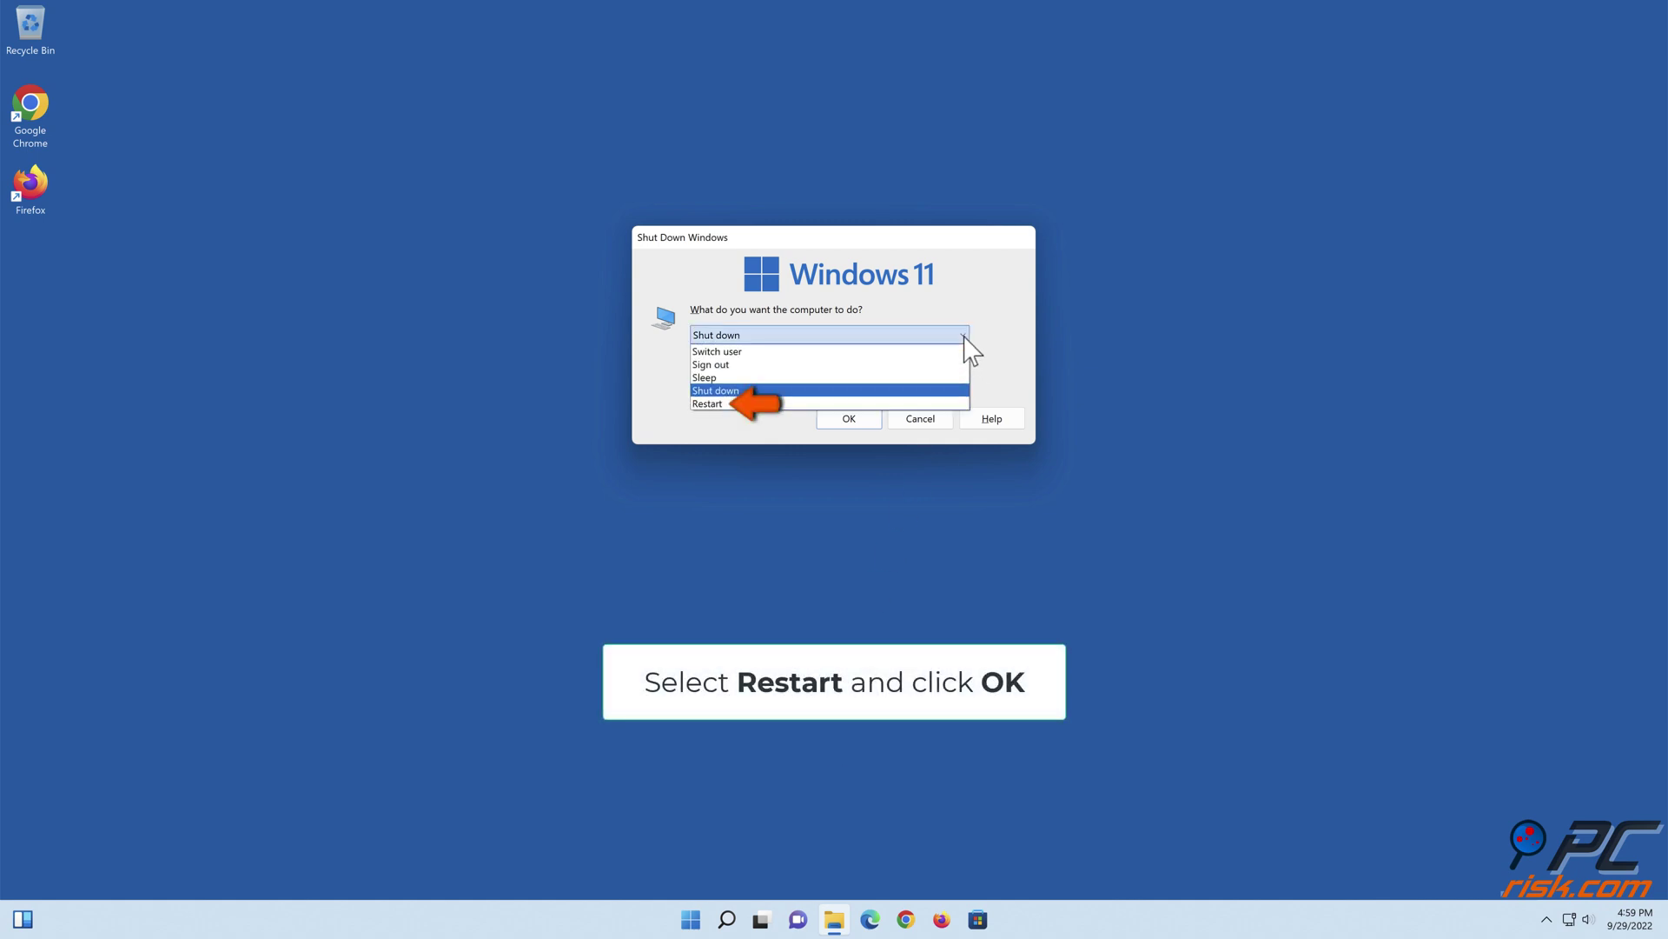
{"action": "left_click", "coordinate": [731, 404]}
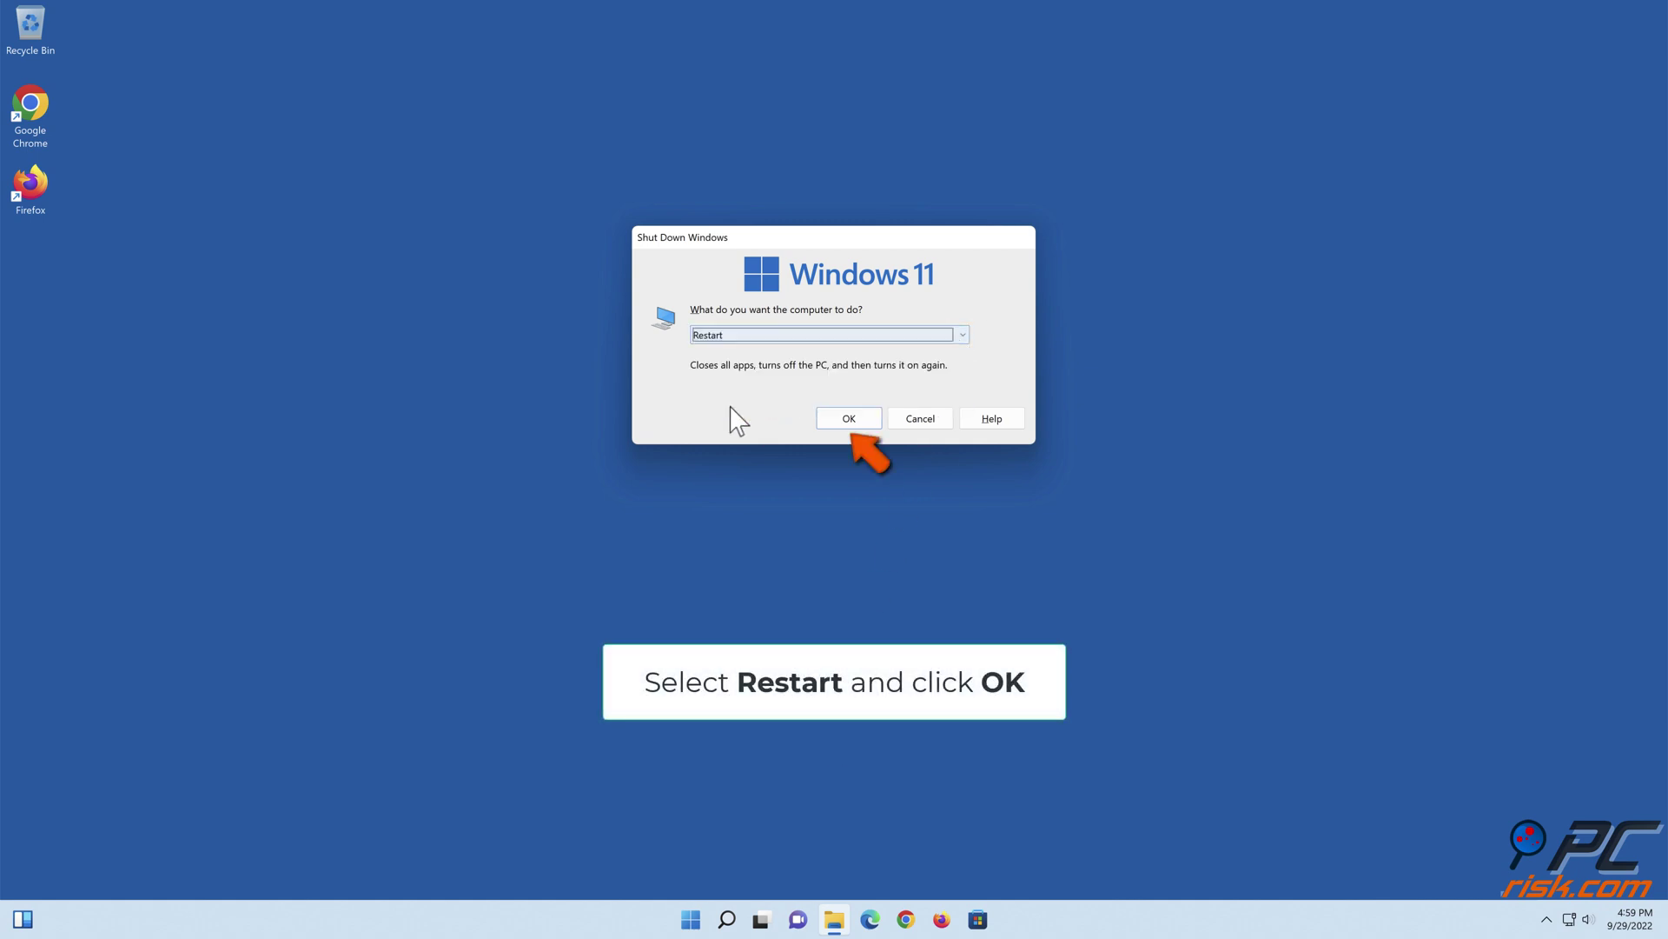
{"action": "left_click", "coordinate": [835, 422]}
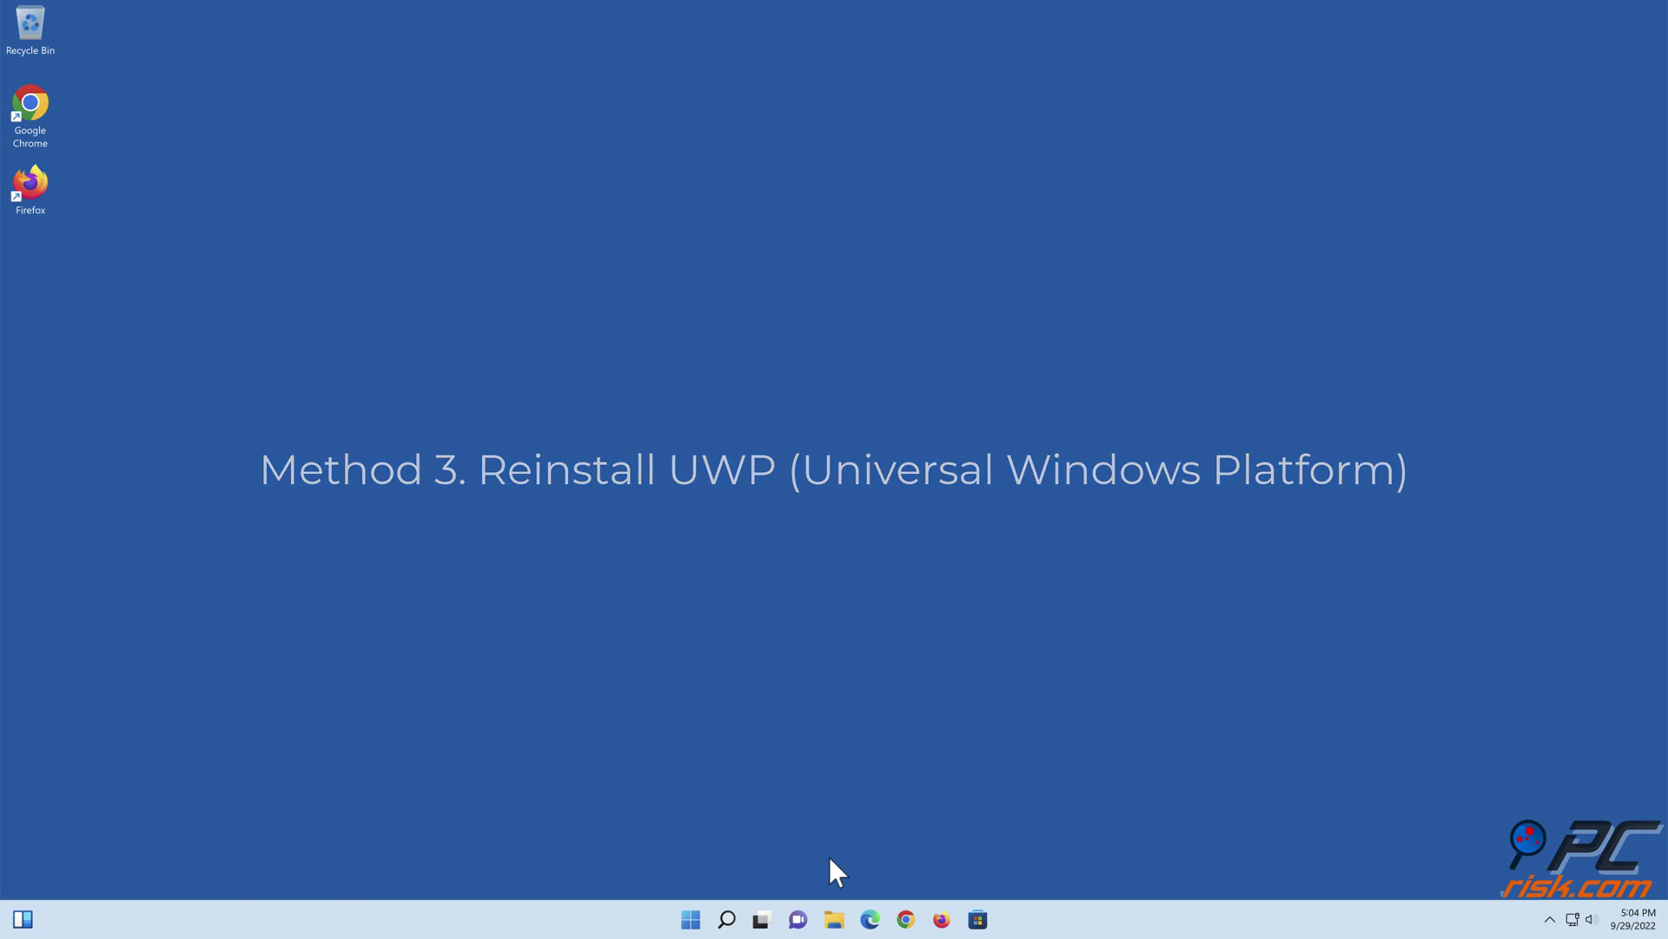
Run 'powershell' as a new Task Manager task with administrative privileges
{"action": "key", "text": "ctrl+shift+Escape"}
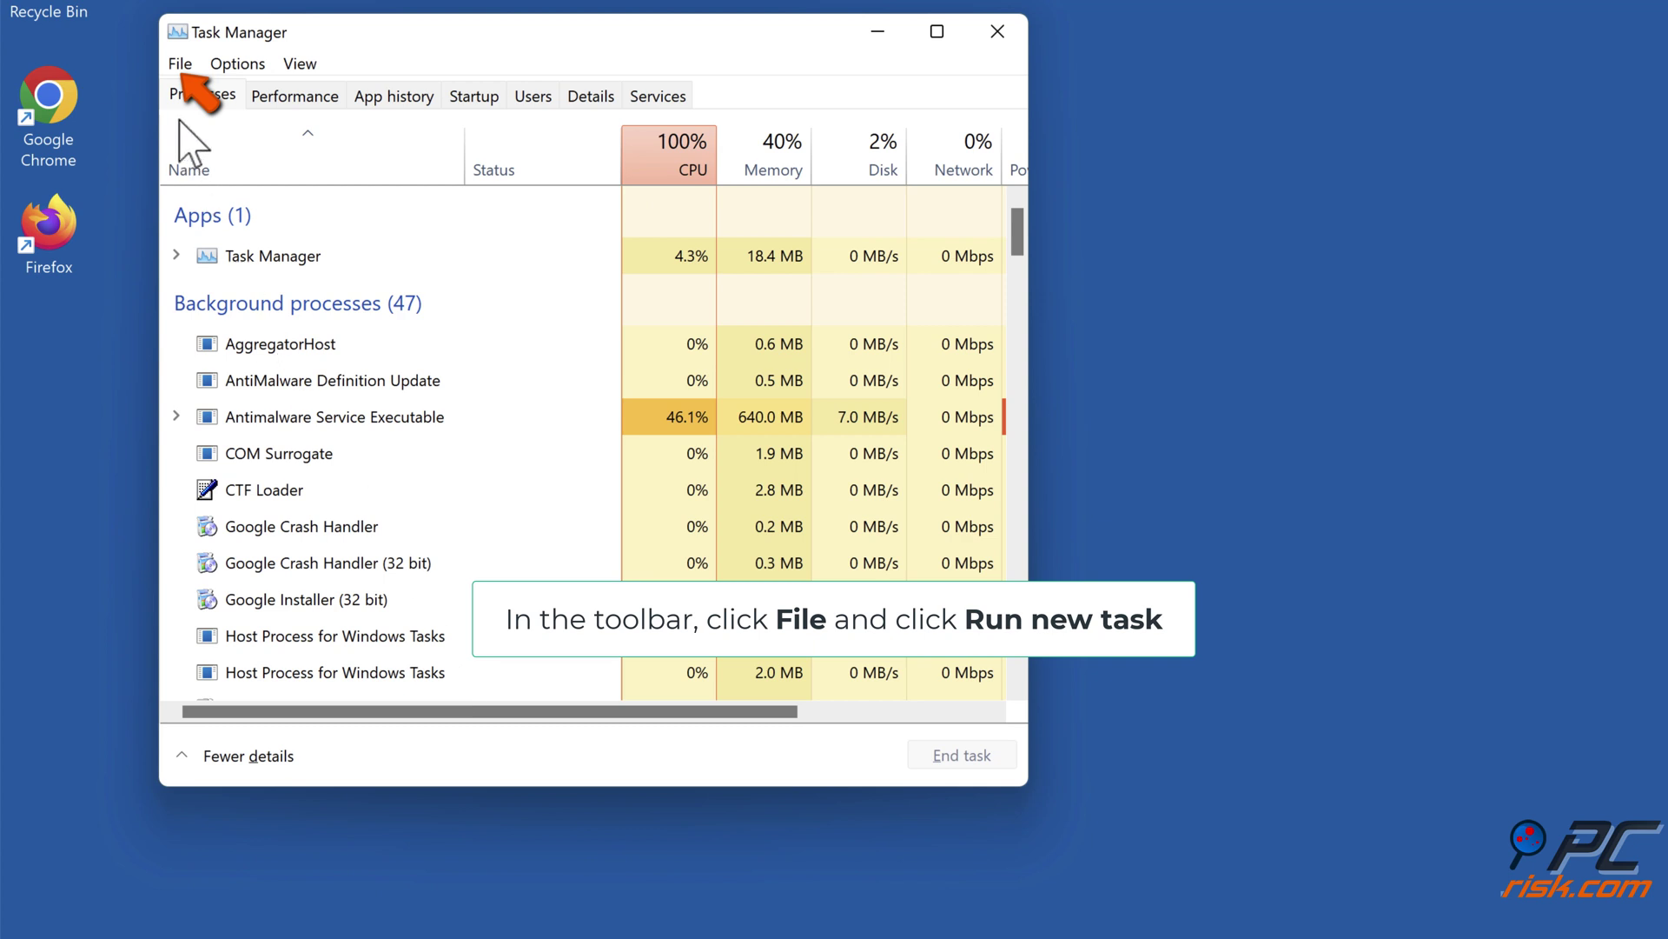
{"action": "left_click", "coordinate": [180, 64]}
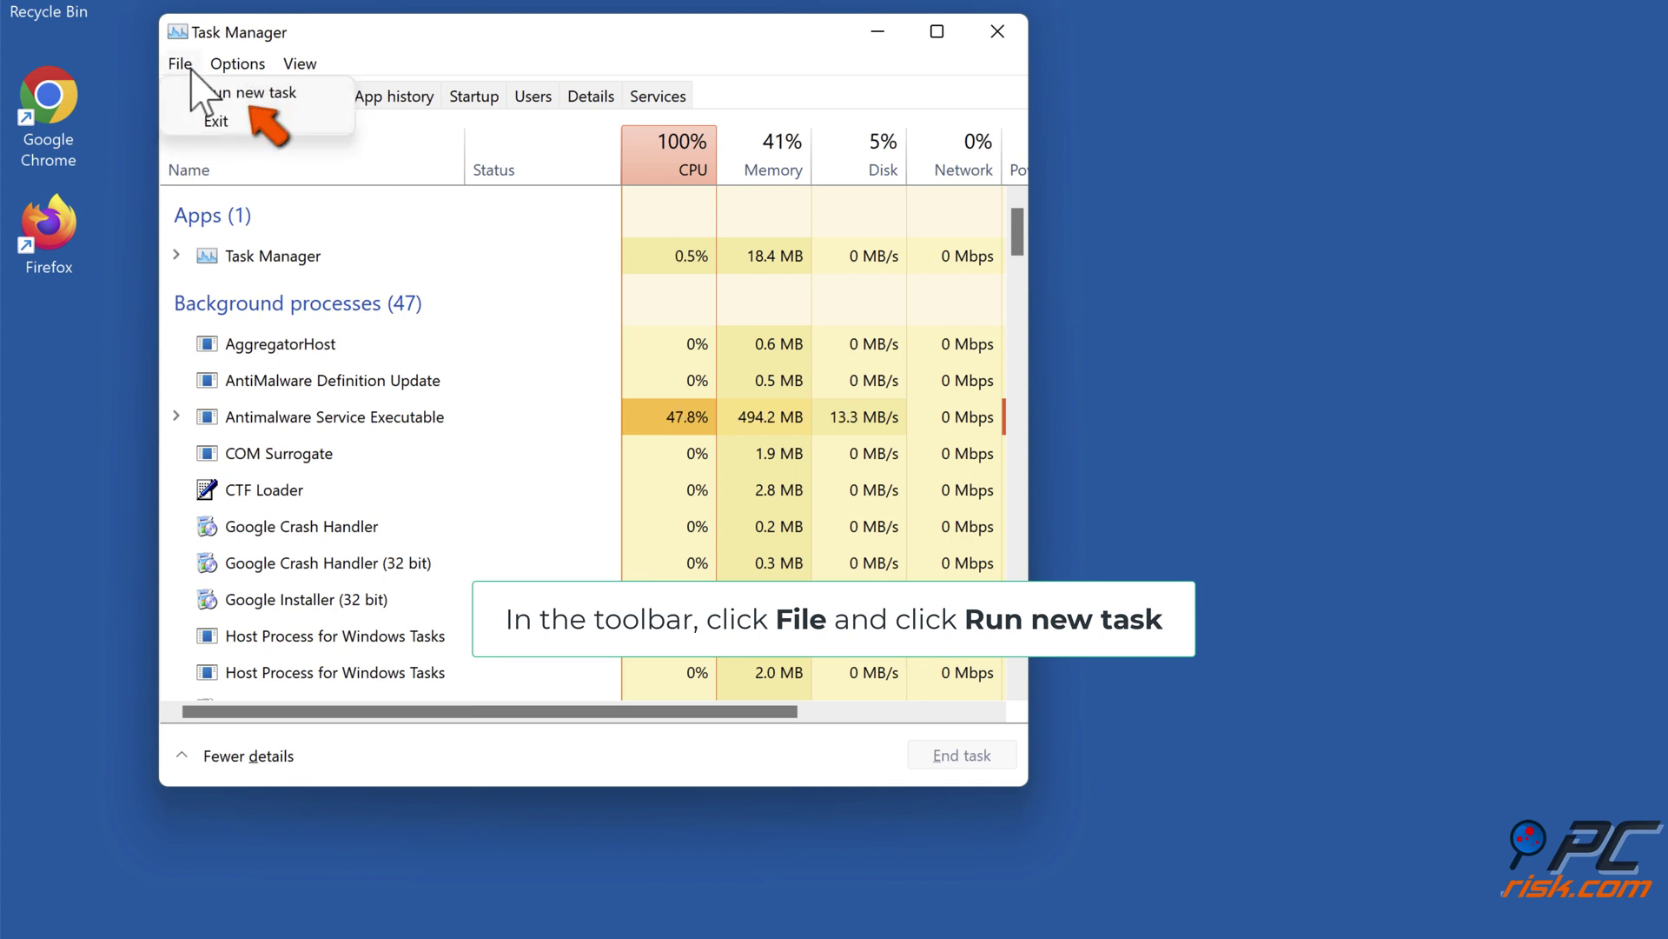
{"action": "left_click", "coordinate": [254, 97]}
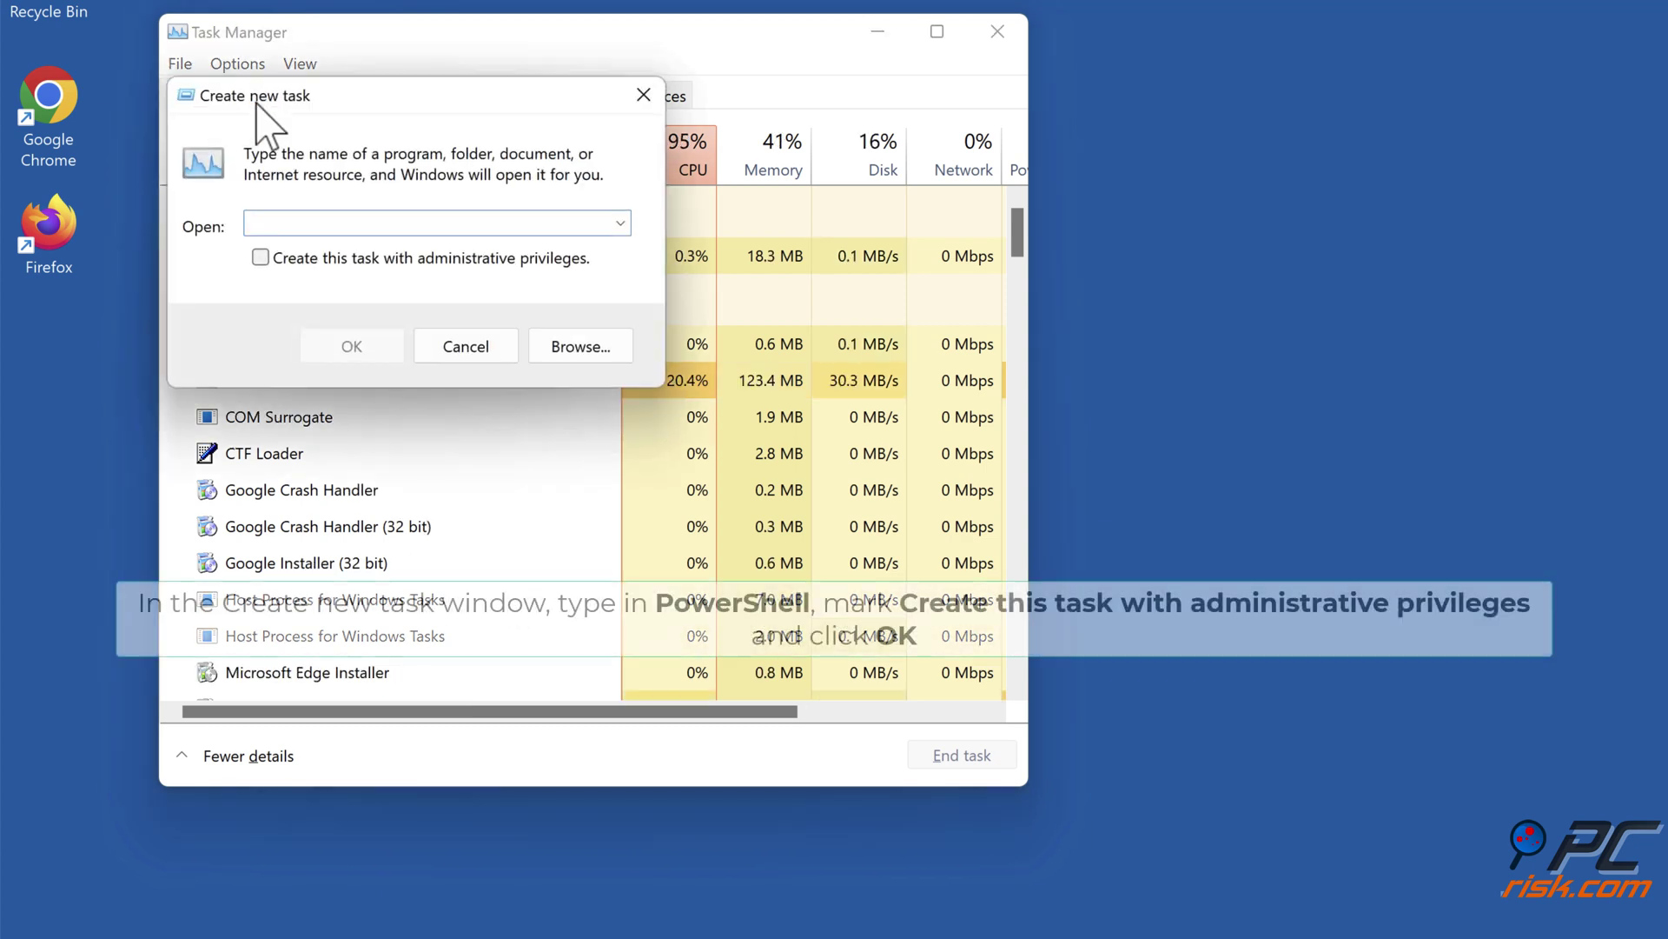
{"action": "type", "text": "powershell"}
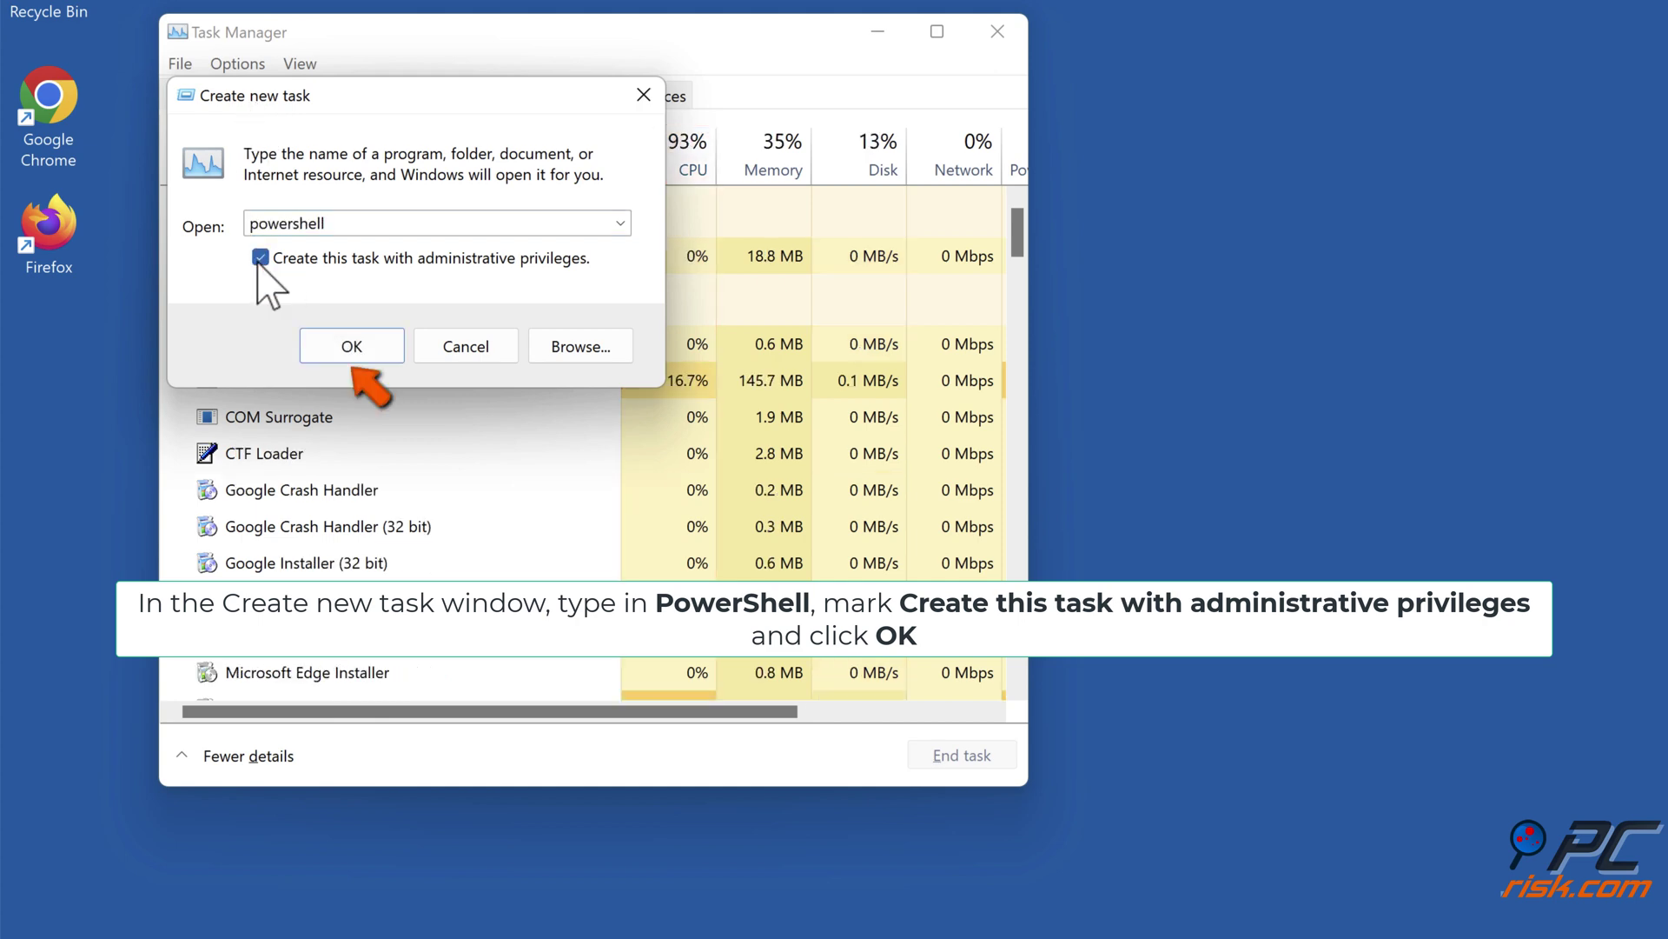
{"action": "left_click", "coordinate": [352, 356]}
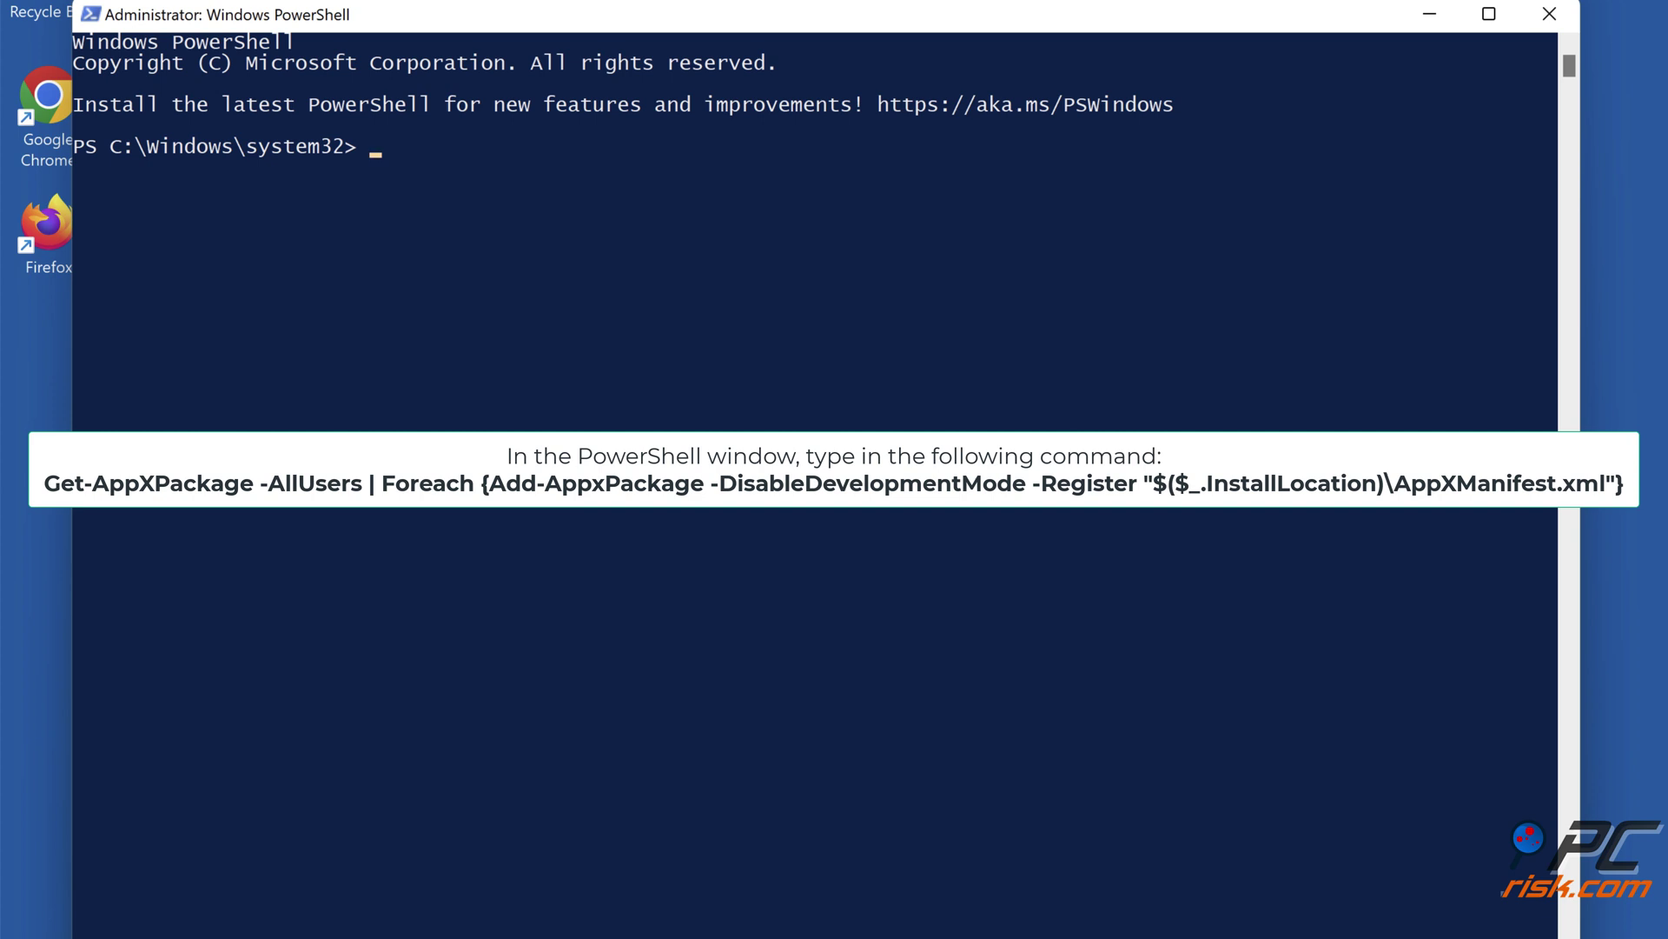
Run the pasted Get-AppXPackage -AllUsers re-registration command, then close PowerShell and Task Manager
{"action": "type", "text": "Get-AppXPackage -AllUsers | Foreach {Add-AppxPackage -DisableDevelopmentMode -Register \"$($_.InstallLocation)\\AppXManifest.xml\"}"}
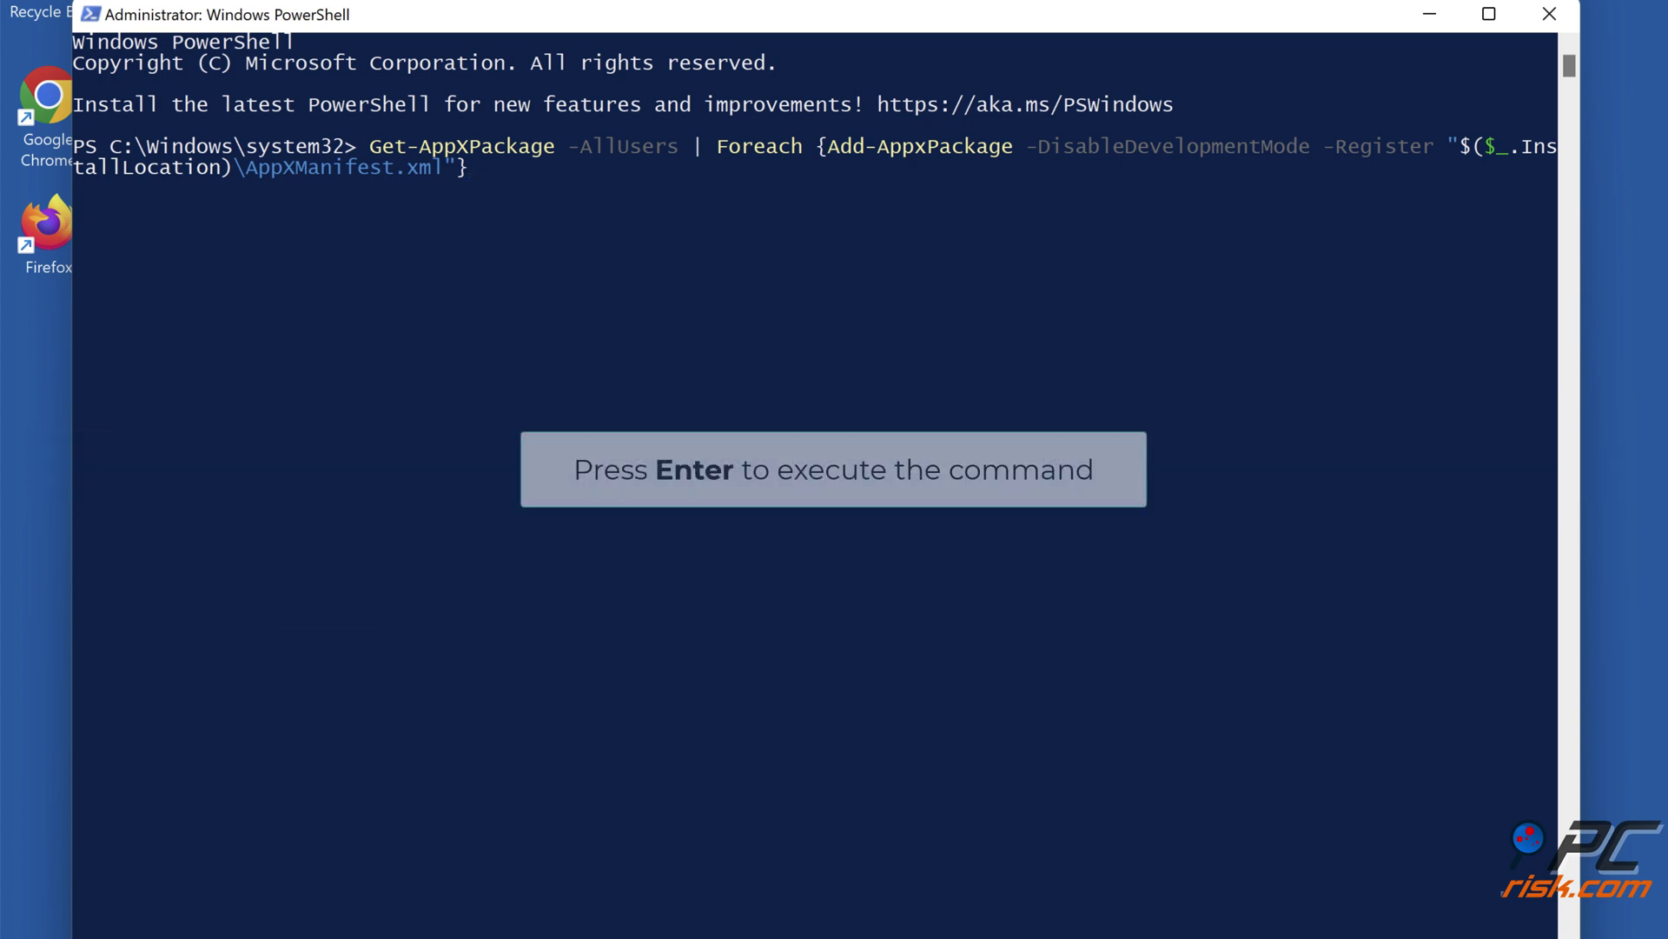
{"action": "key", "text": "Return"}
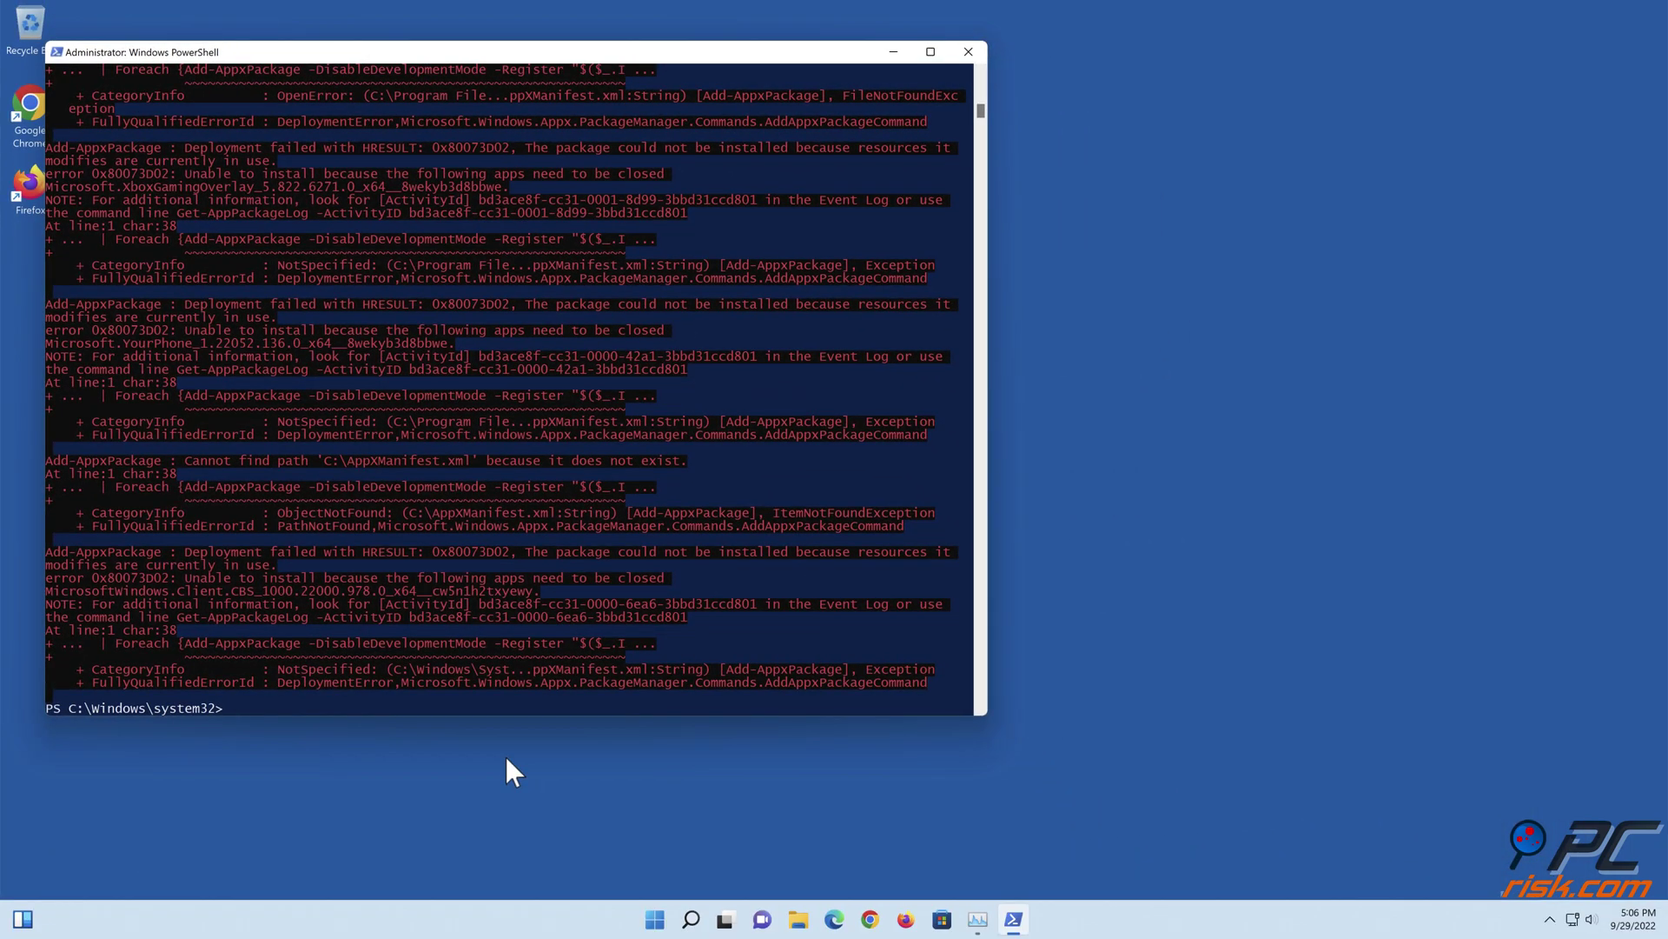
{"action": "left_click", "coordinate": [969, 52]}
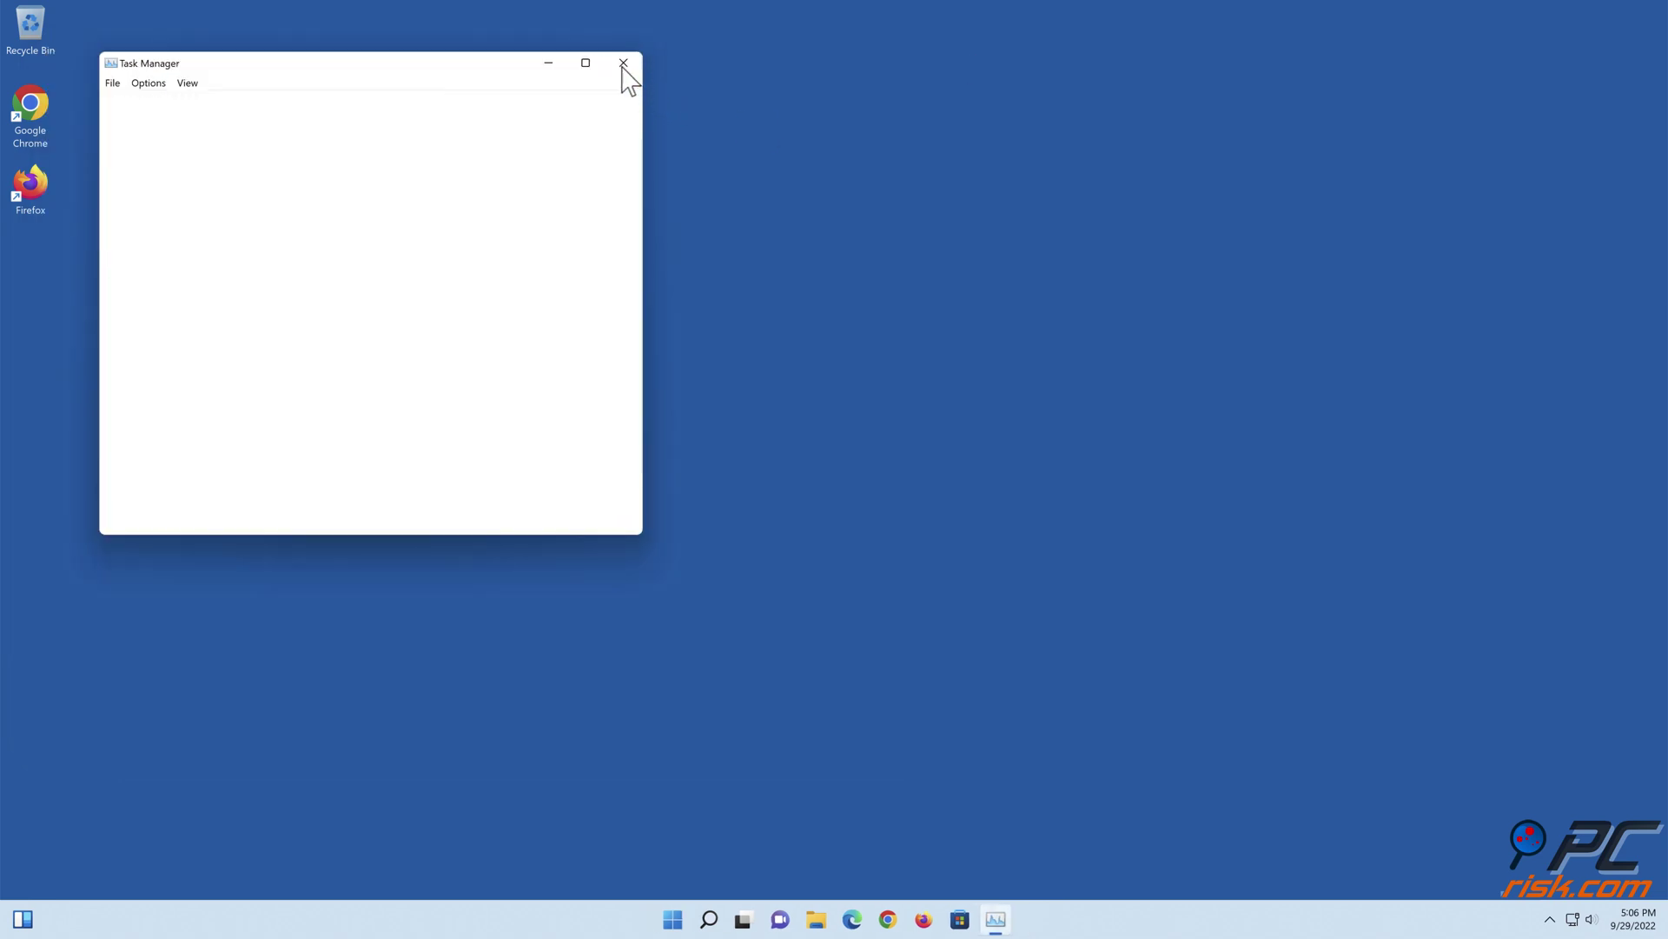
{"action": "left_click", "coordinate": [623, 63]}
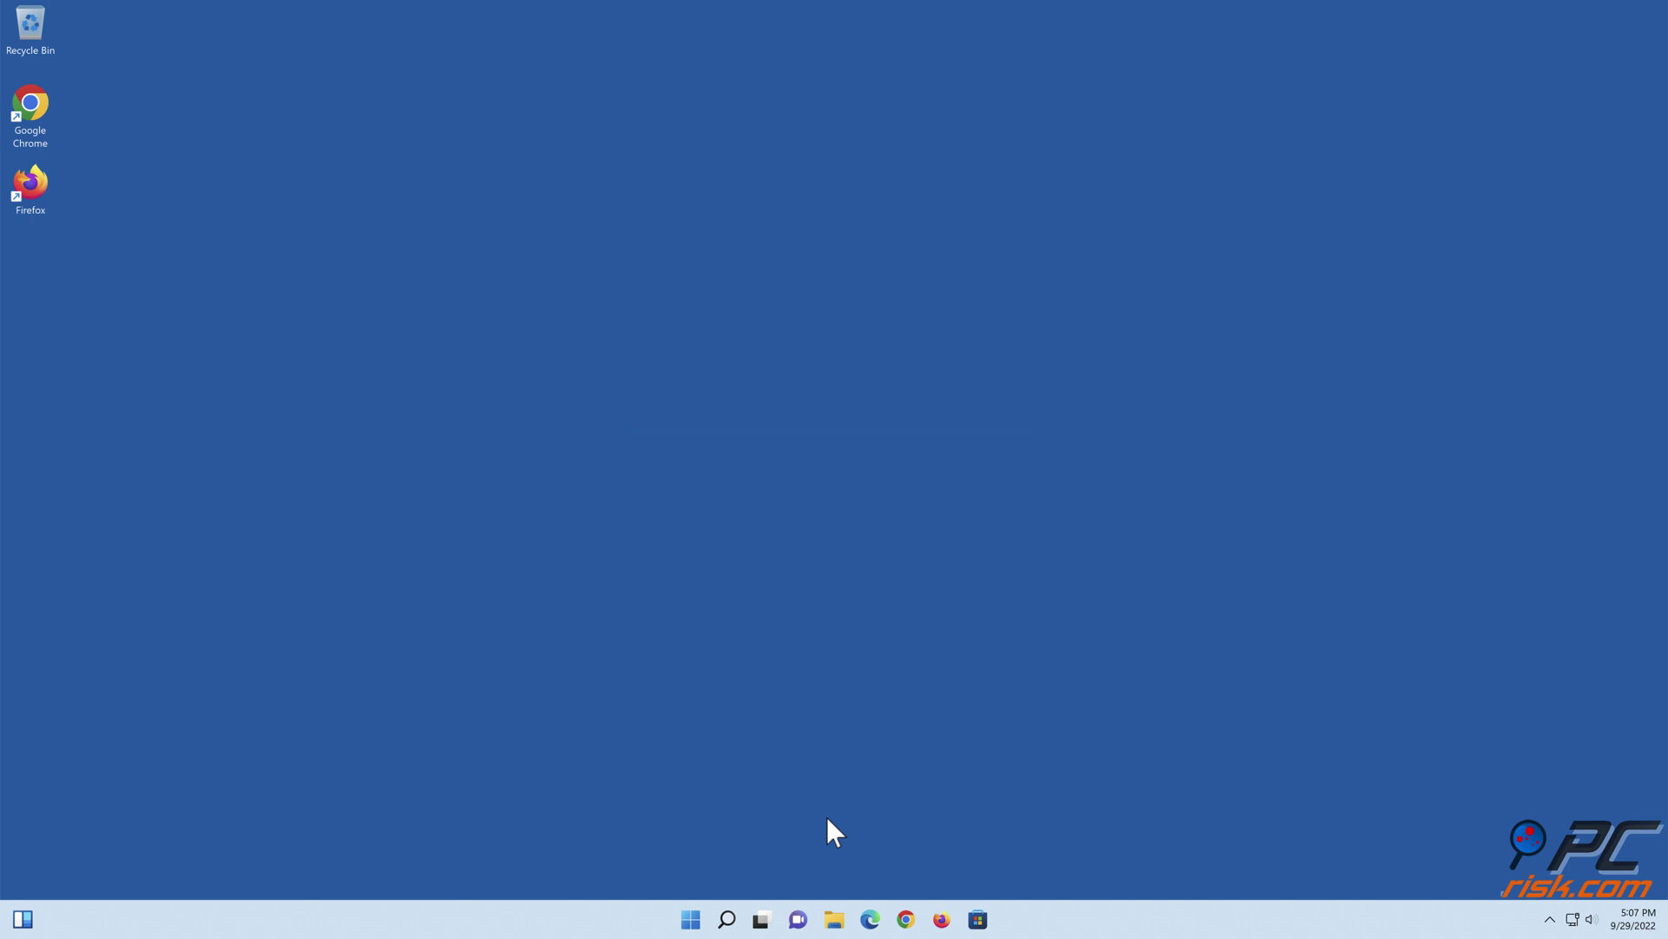
{"action": "key", "text": "alt+F4"}
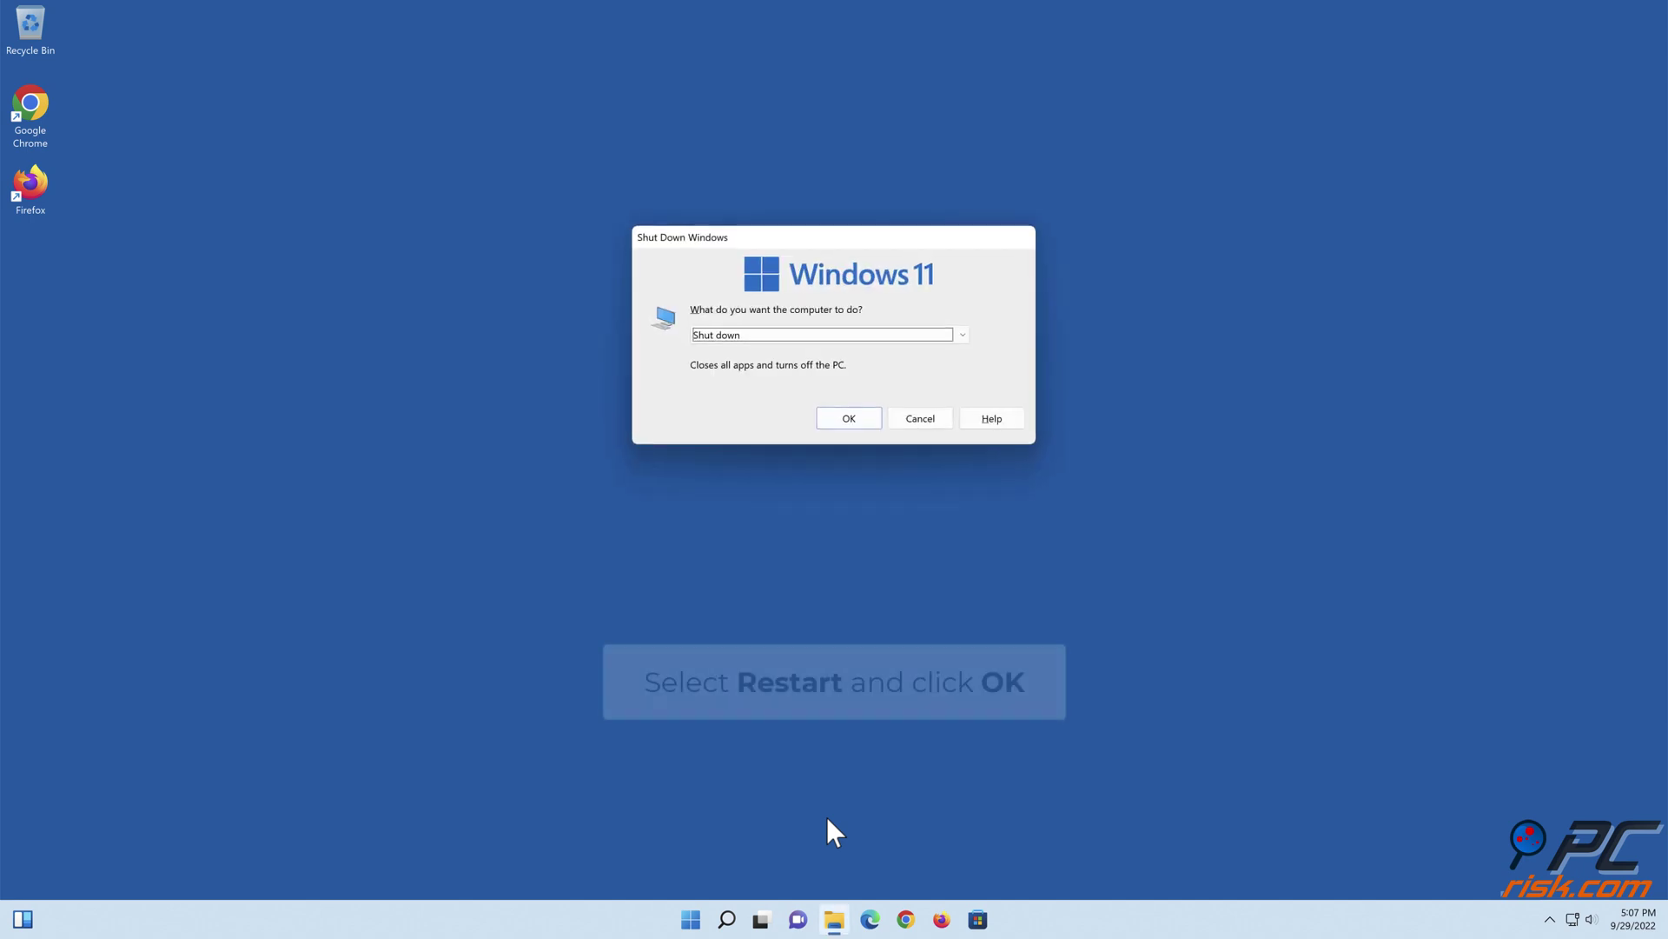
Choose Restart in the Shut Down Windows dialog and confirm with OK
{"action": "left_click", "coordinate": [961, 335]}
{"action": "left_click", "coordinate": [736, 404]}
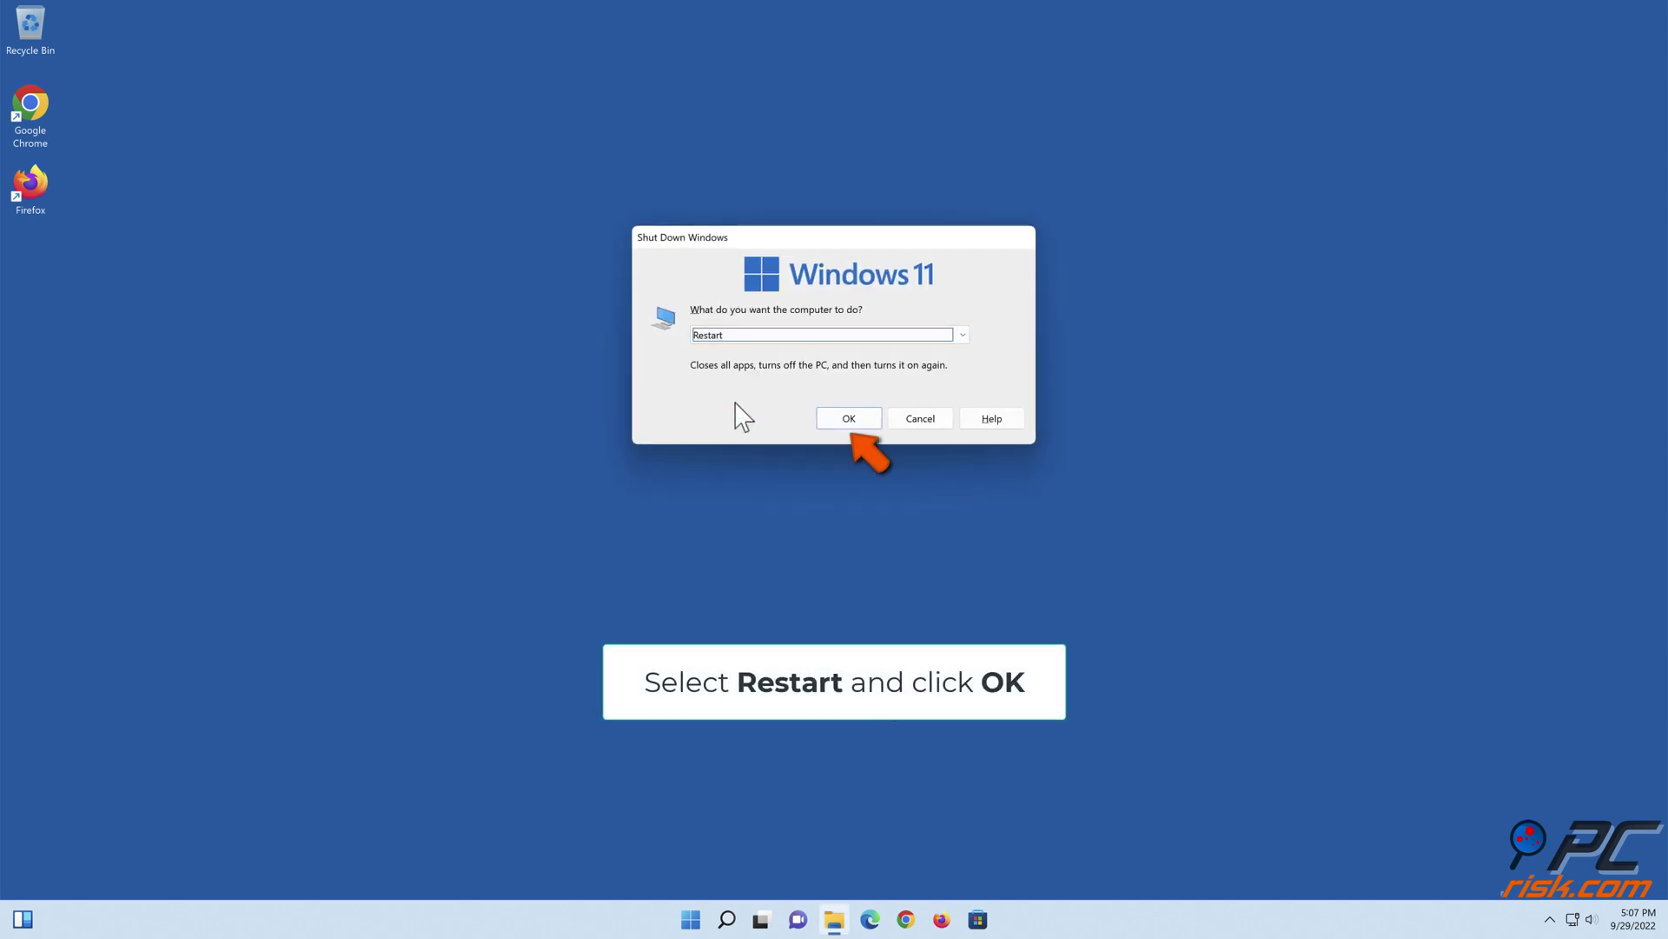
{"action": "left_click", "coordinate": [850, 424]}
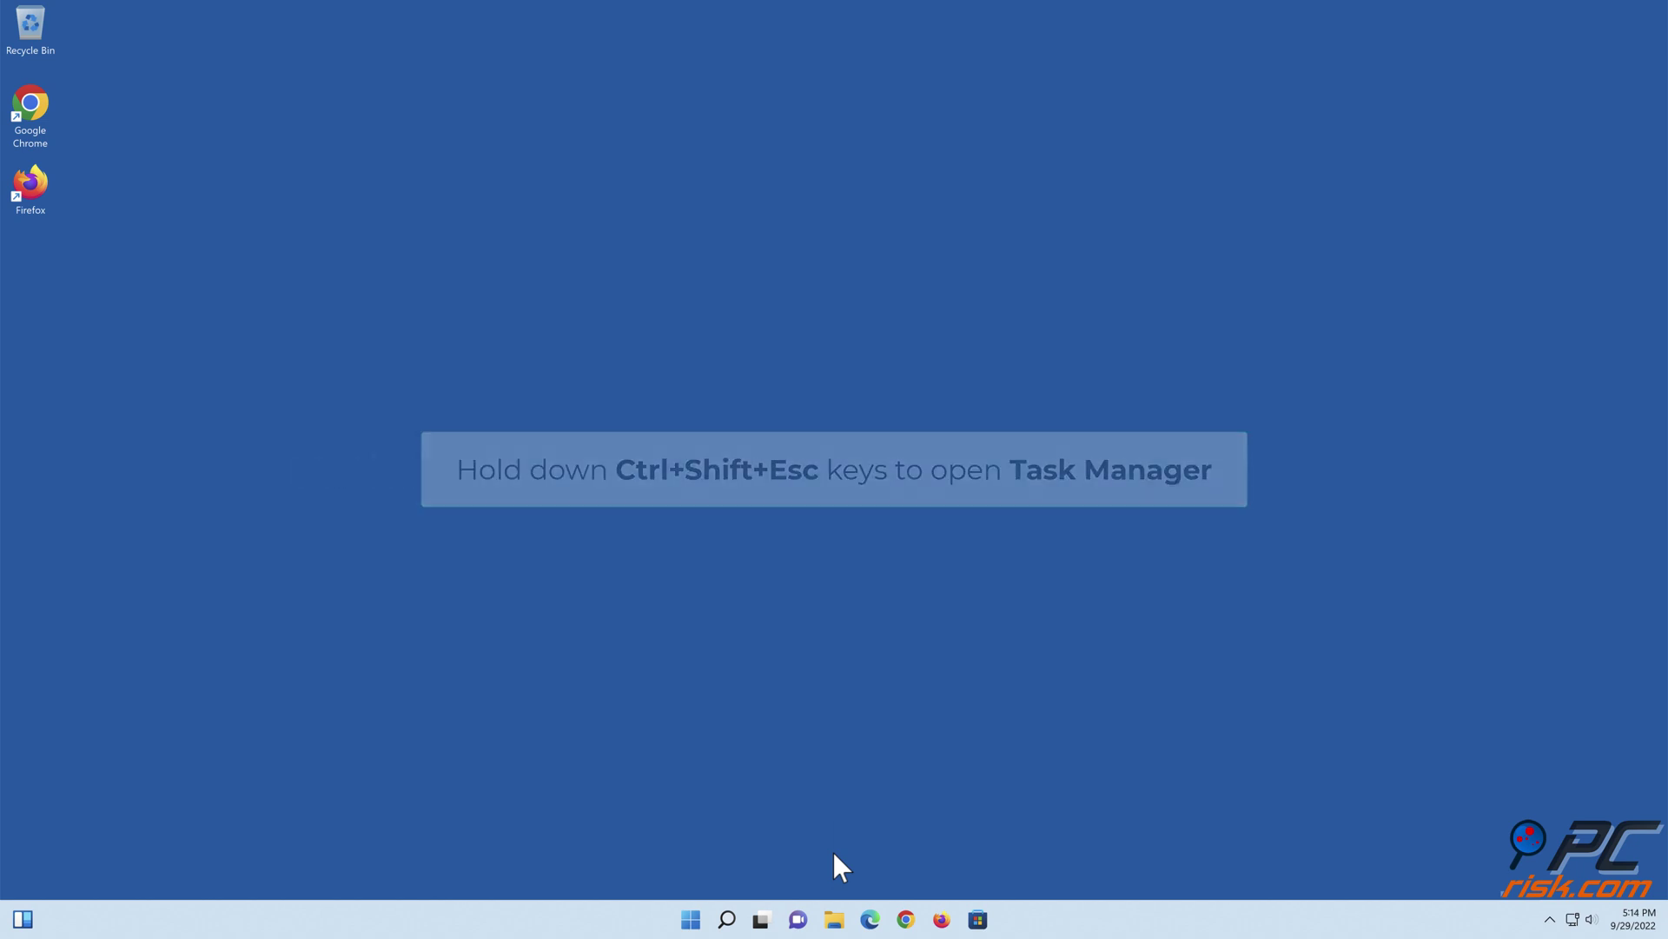
Run 'regedit' as a new Task Manager task to open Registry Editor
{"action": "key", "text": "ctrl+shift+Escape"}
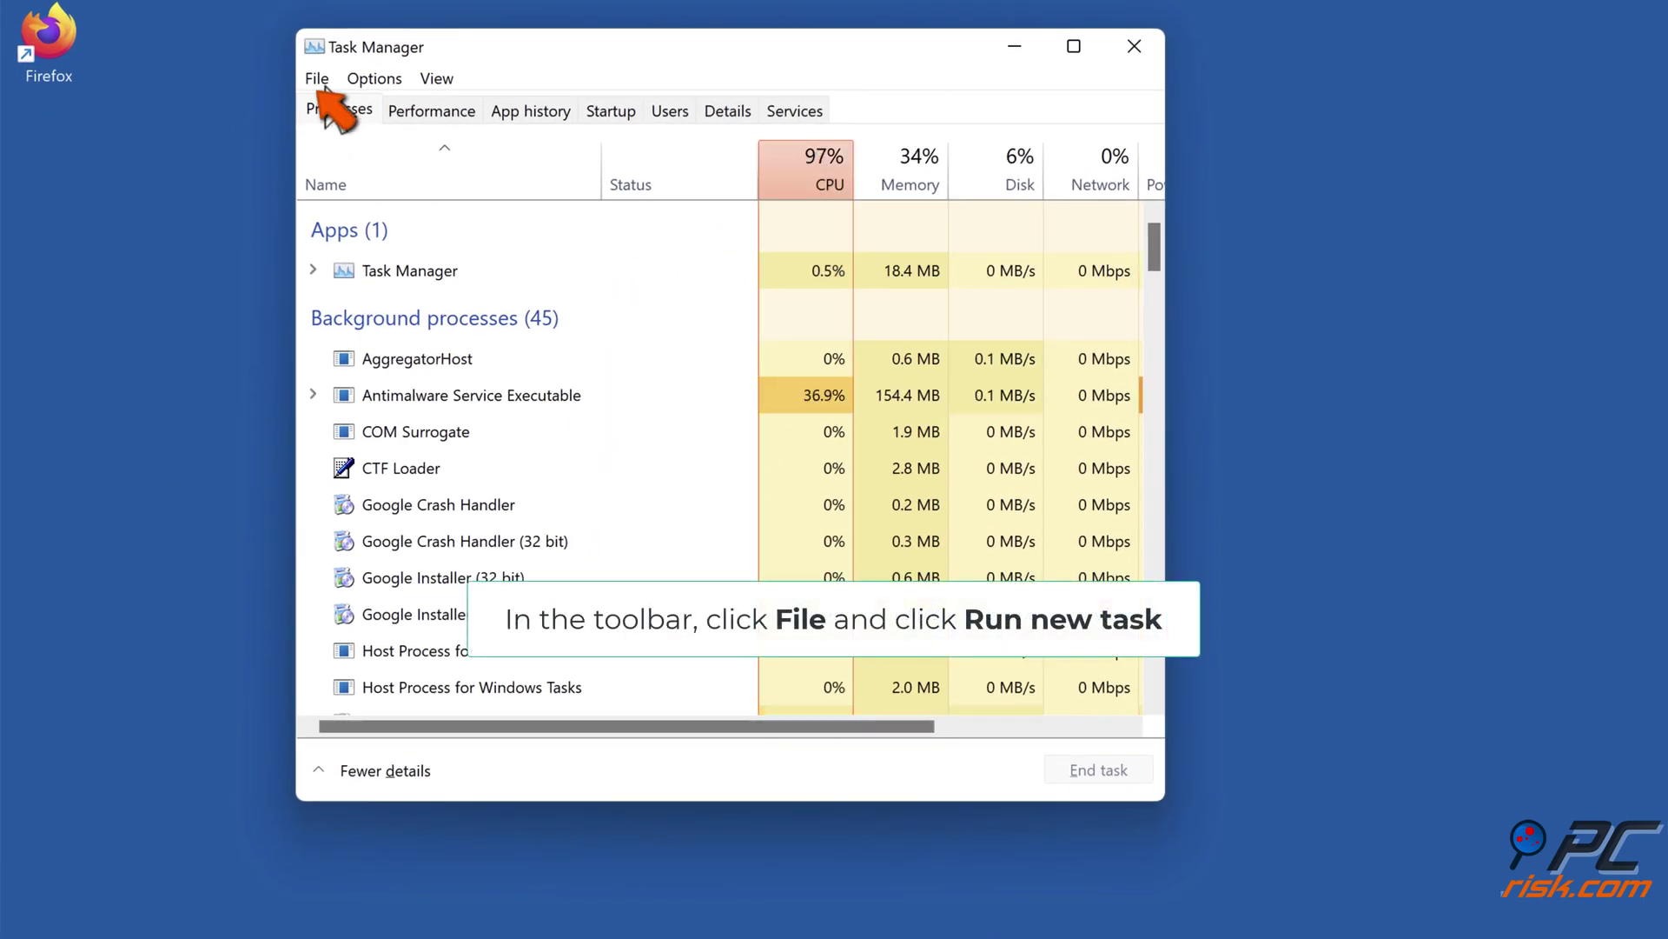
{"action": "left_click", "coordinate": [319, 80]}
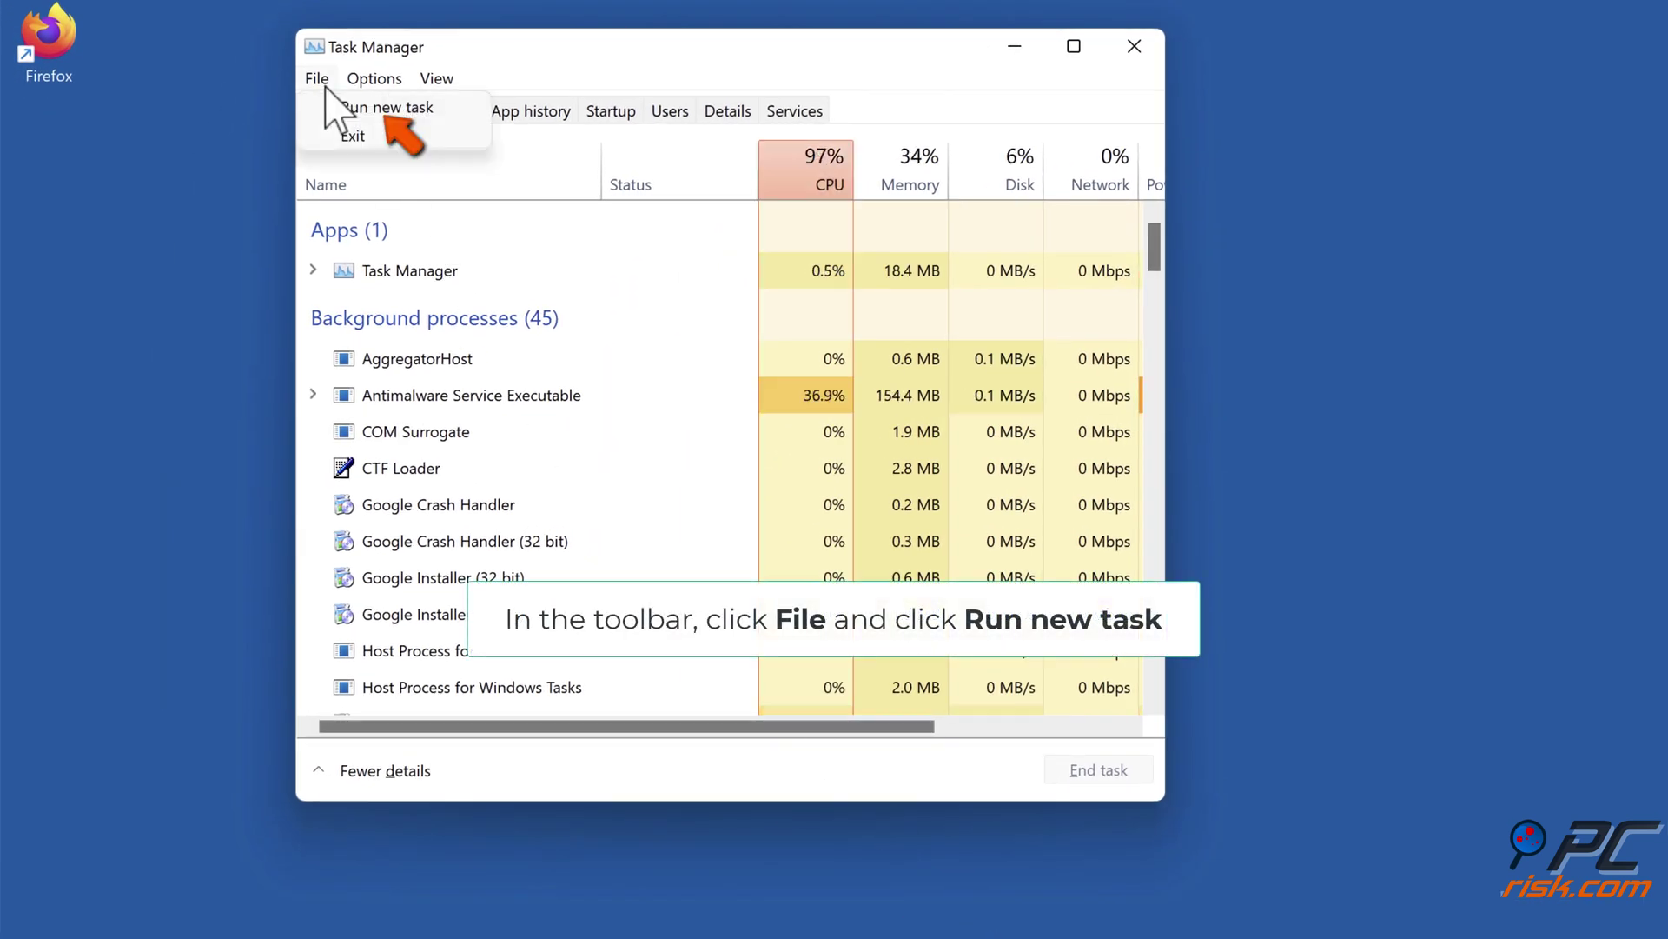
{"action": "left_click", "coordinate": [381, 108]}
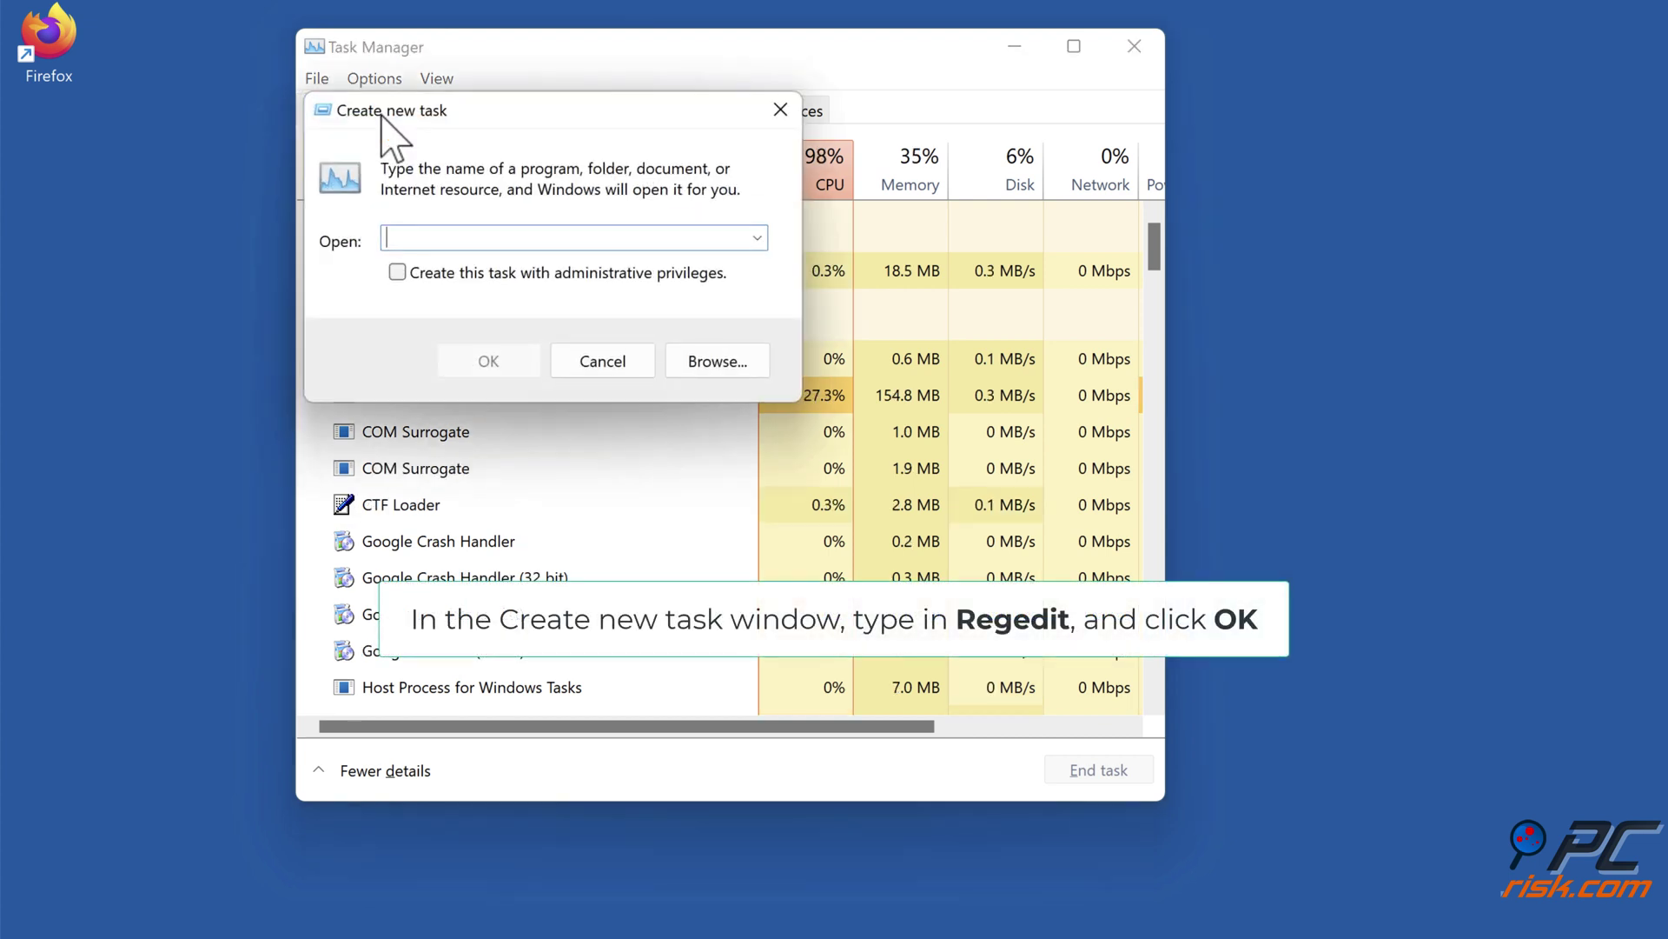
{"action": "type", "text": "regedit"}
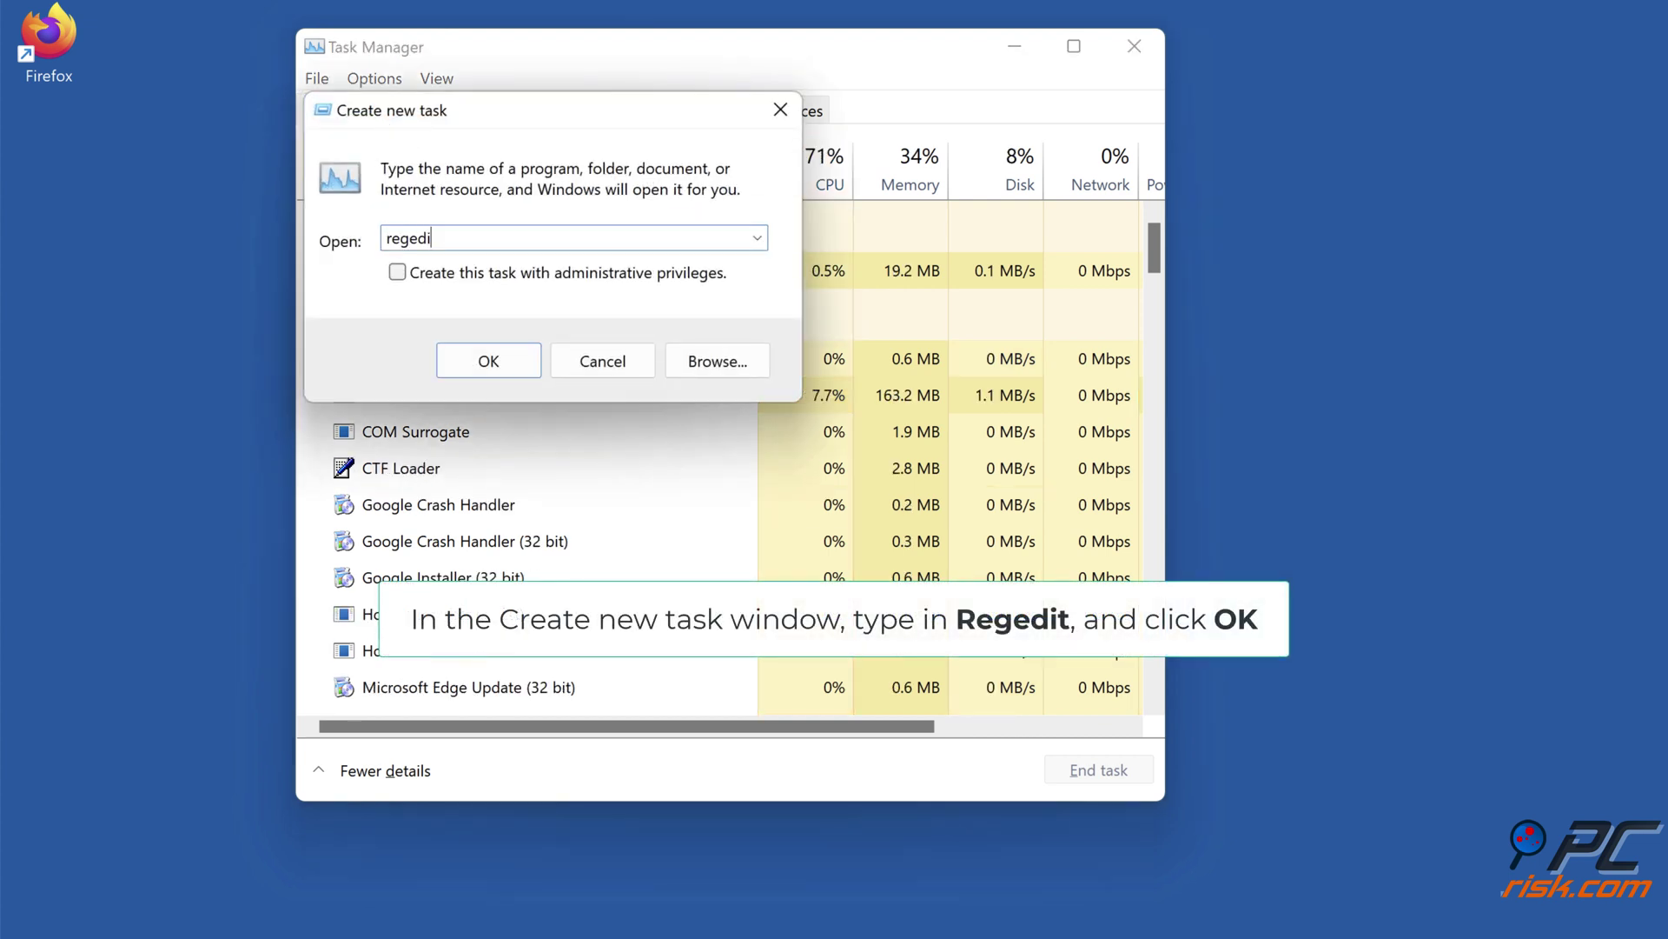
{"action": "left_click", "coordinate": [489, 369]}
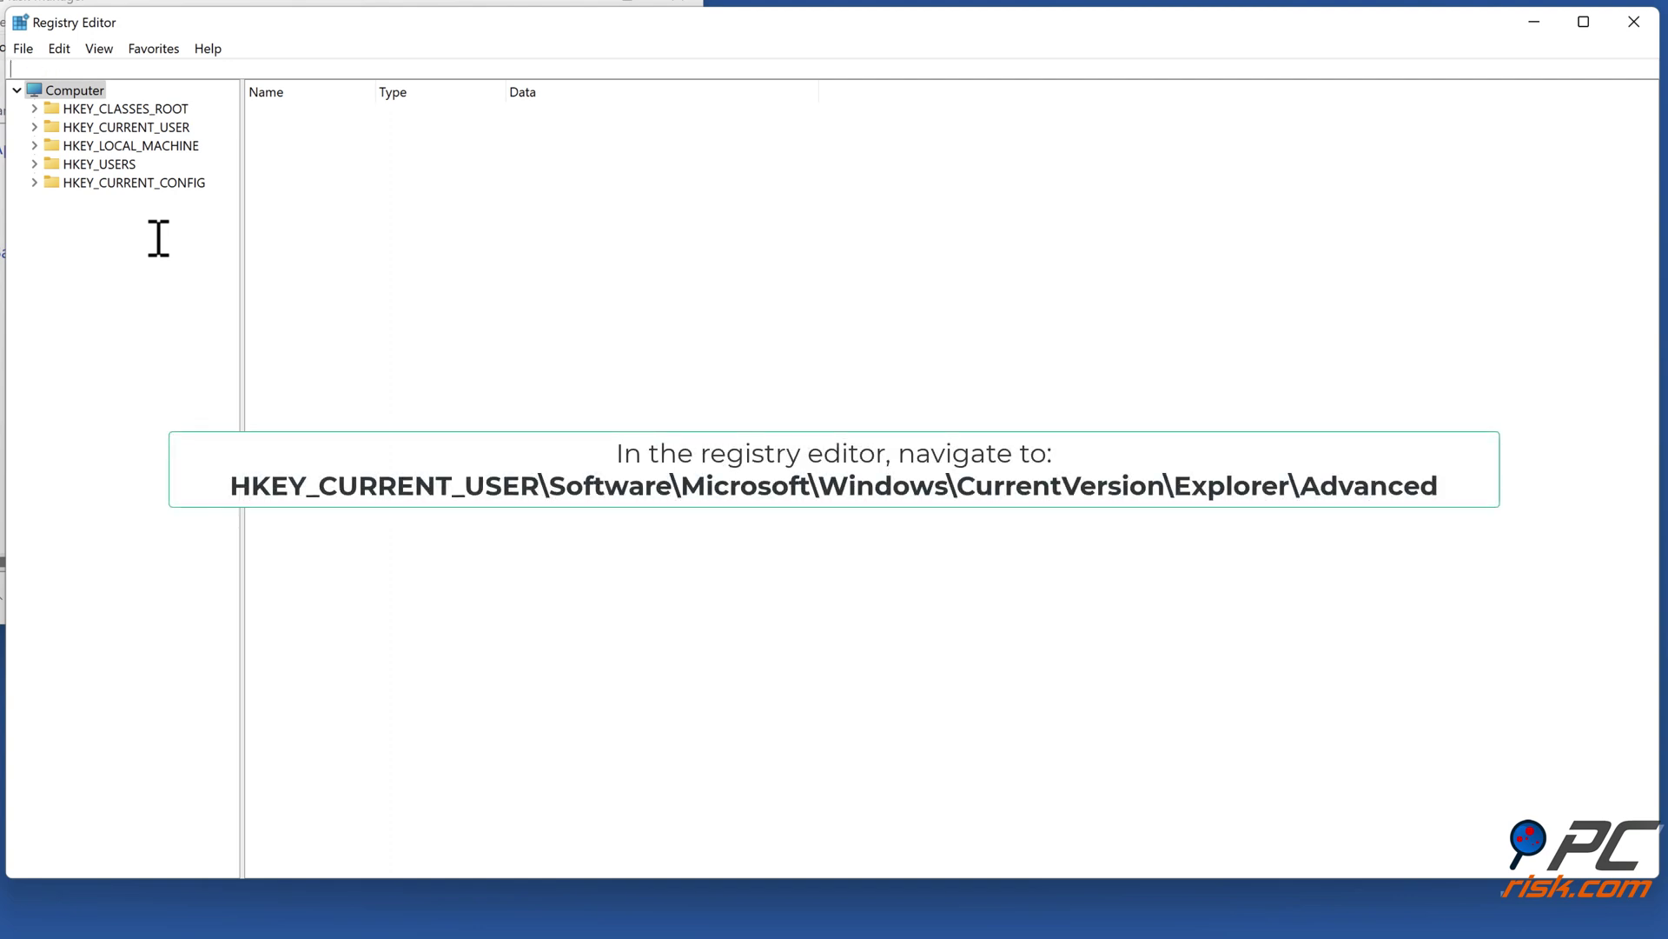
Go to the Explorer\Advanced key and add a DWORD (32-bit) value named EnableXamlStartMenu
{"action": "type", "text": "HKEY_CURRENT_USER\\Software\\Microsoft\\Windows\\CurrentVersion\\Explorer\\Advanced"}
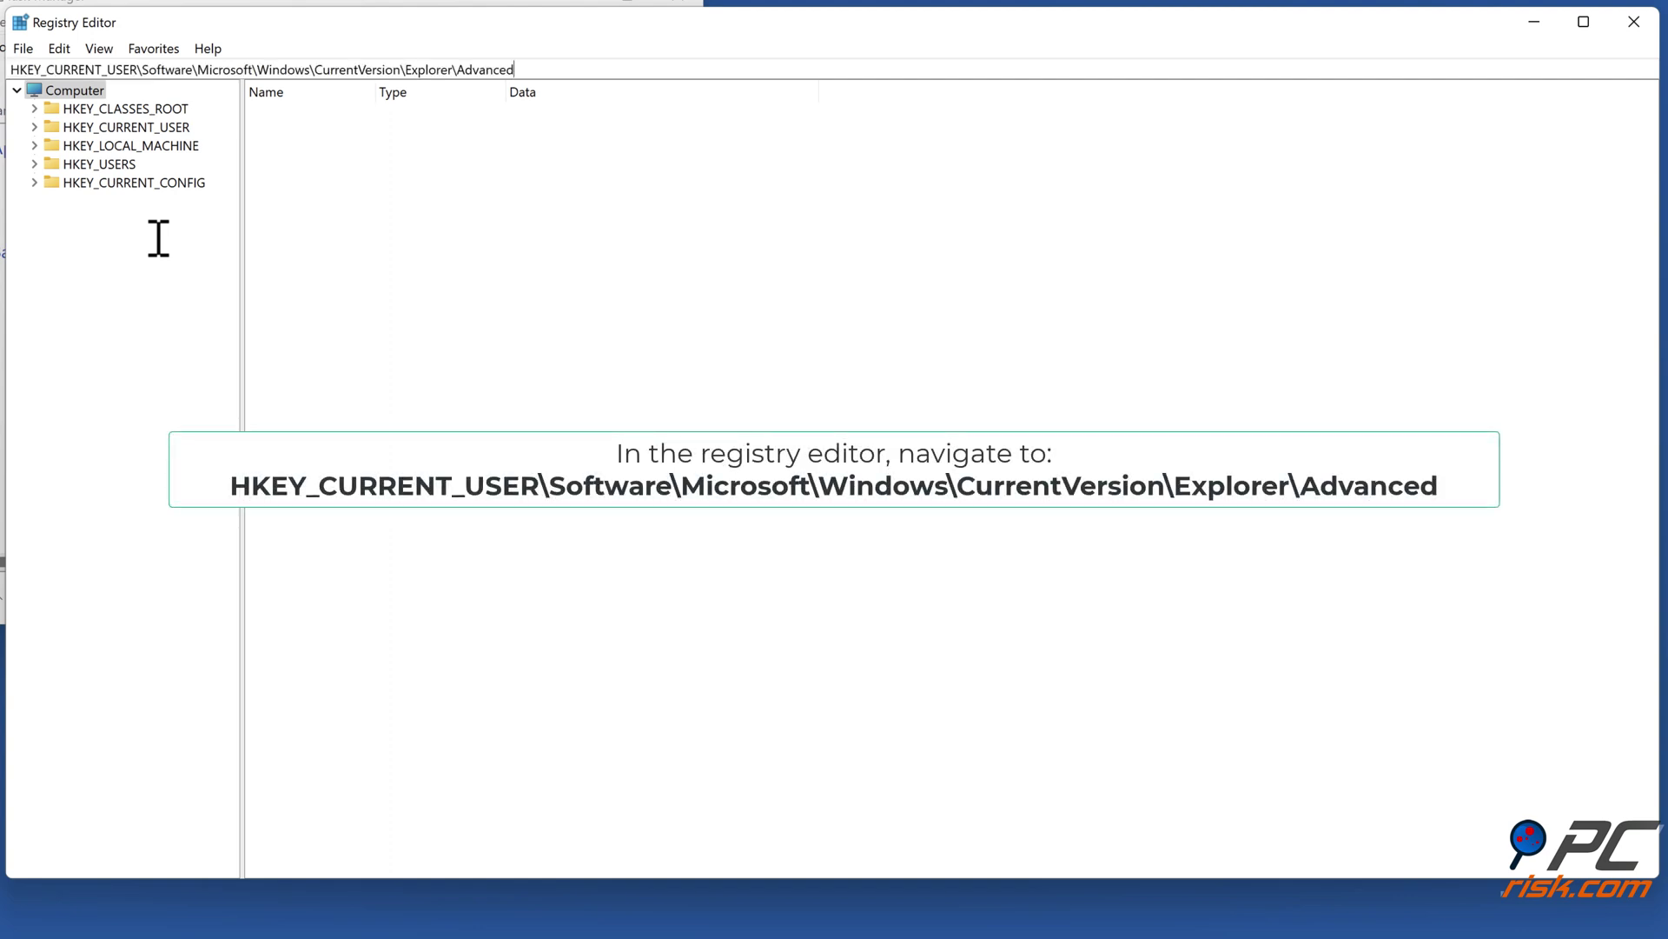
{"action": "key", "text": "Return"}
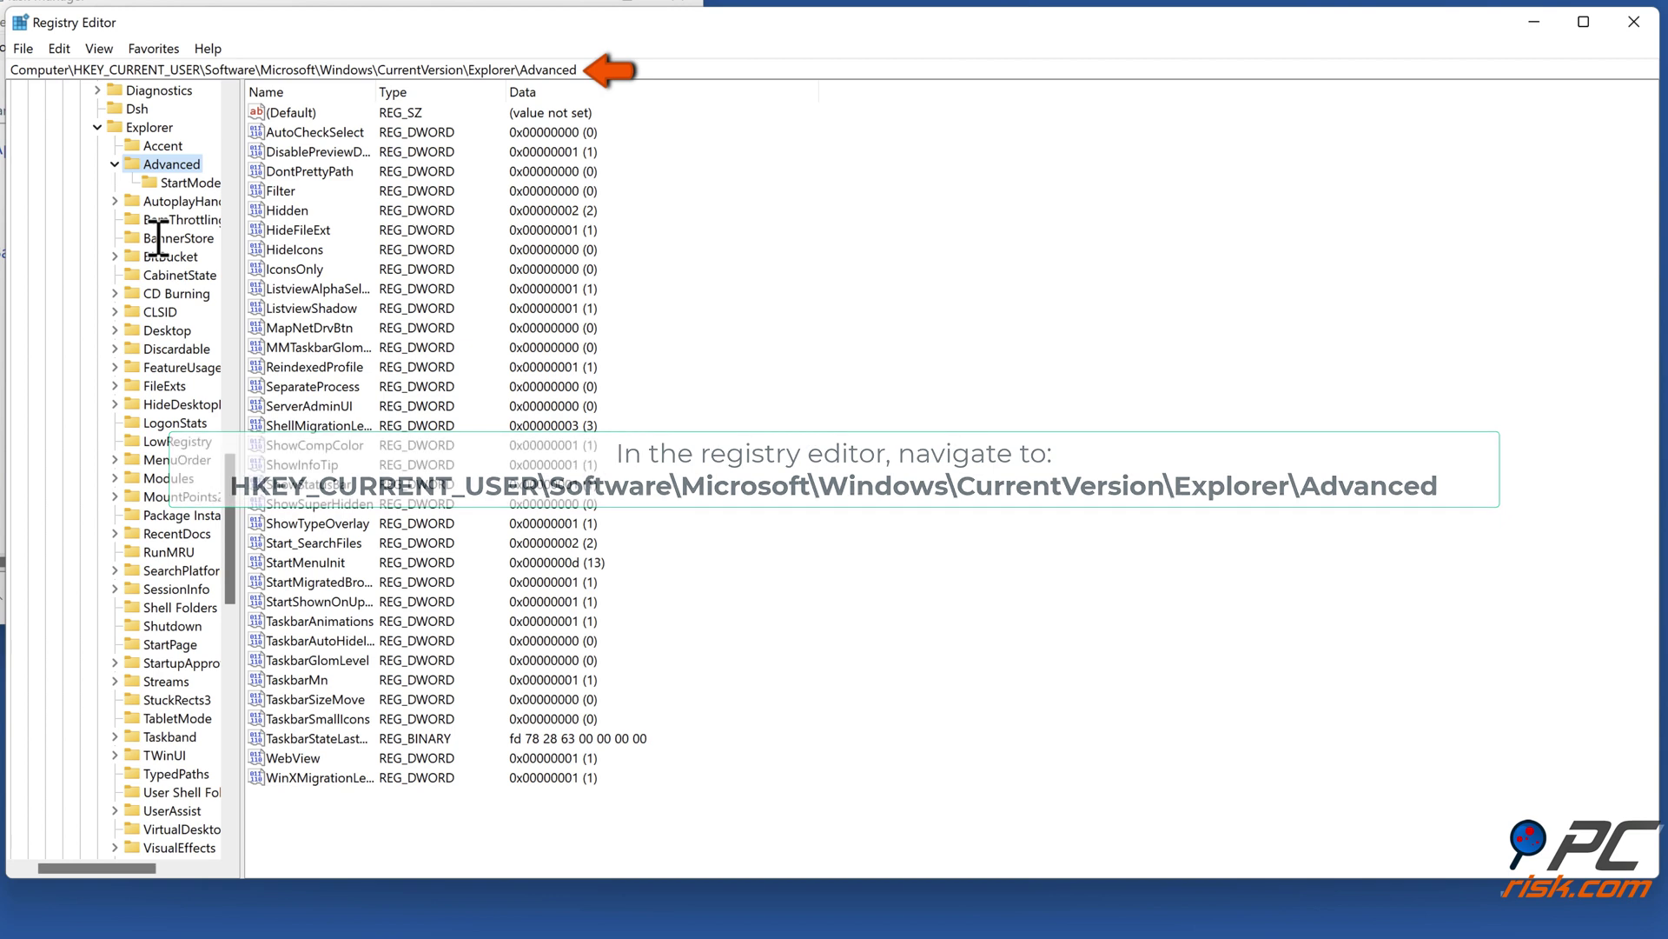
{"action": "right_click", "coordinate": [179, 167]}
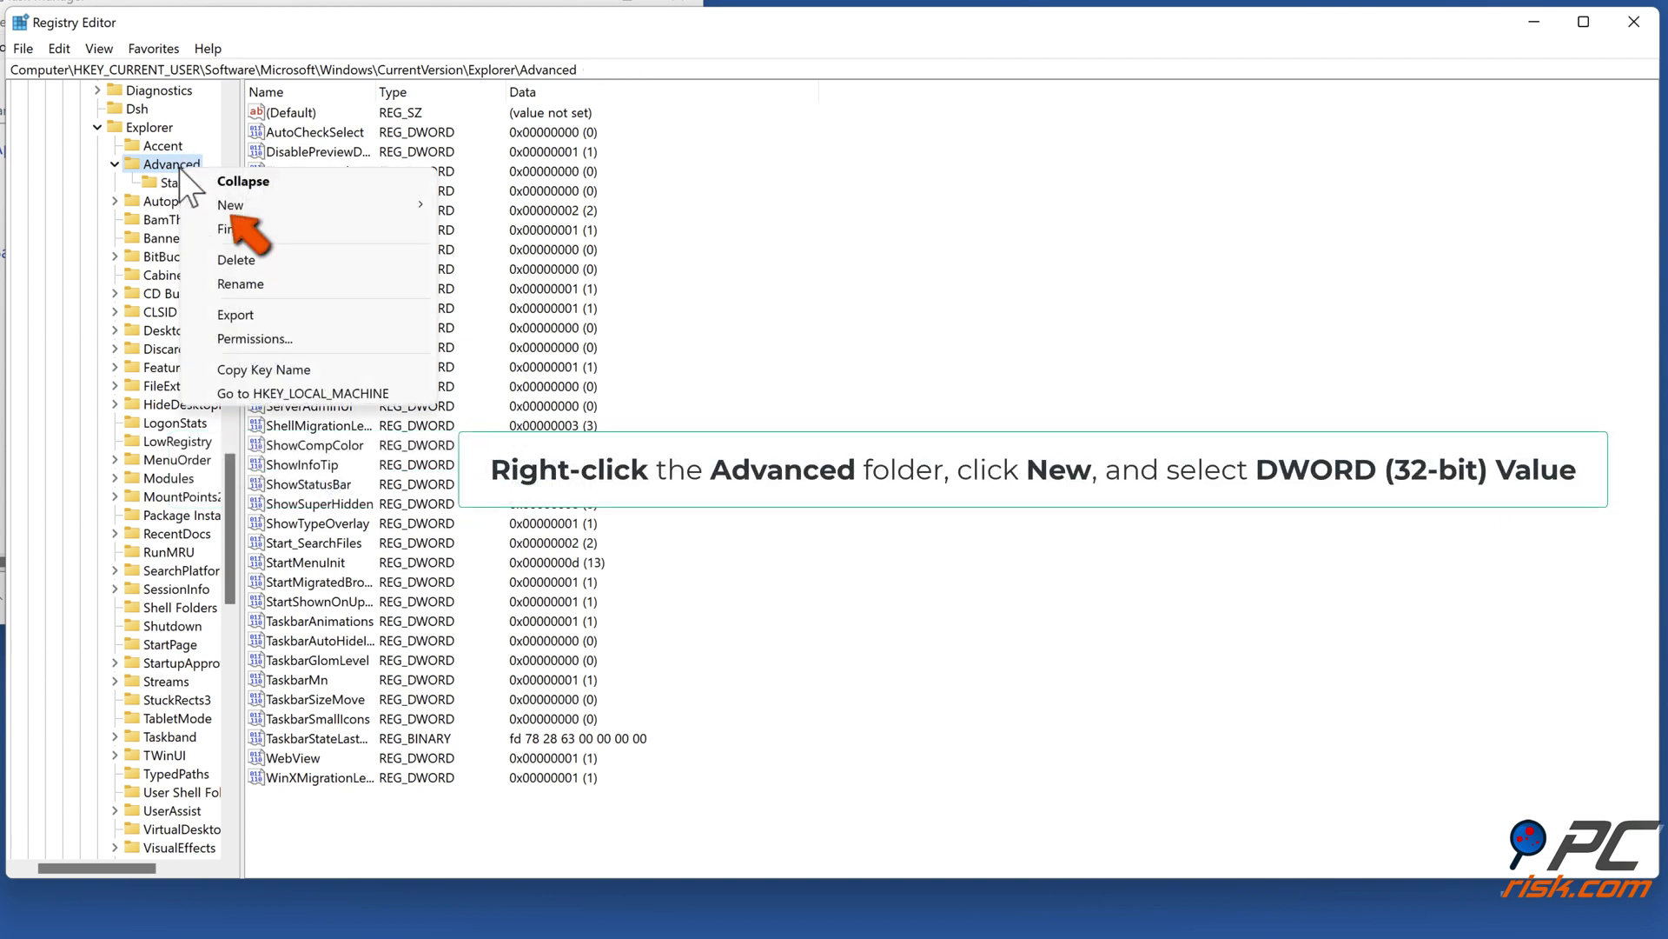
{"action": "left_click", "coordinate": [245, 207]}
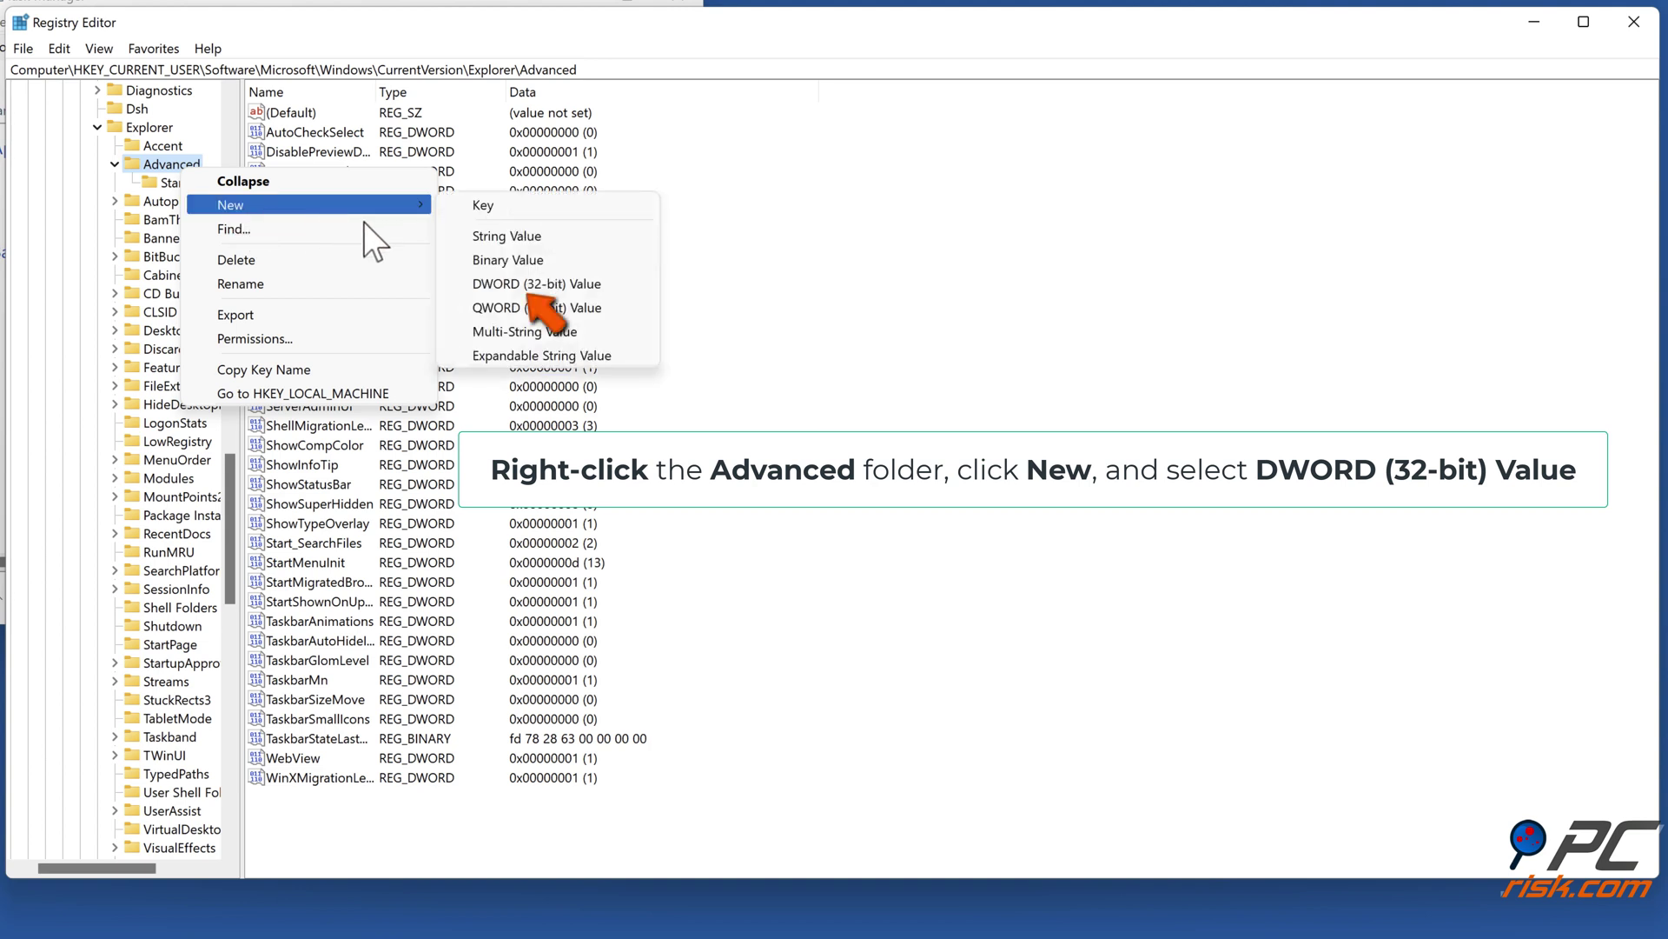
{"action": "left_click", "coordinate": [540, 285]}
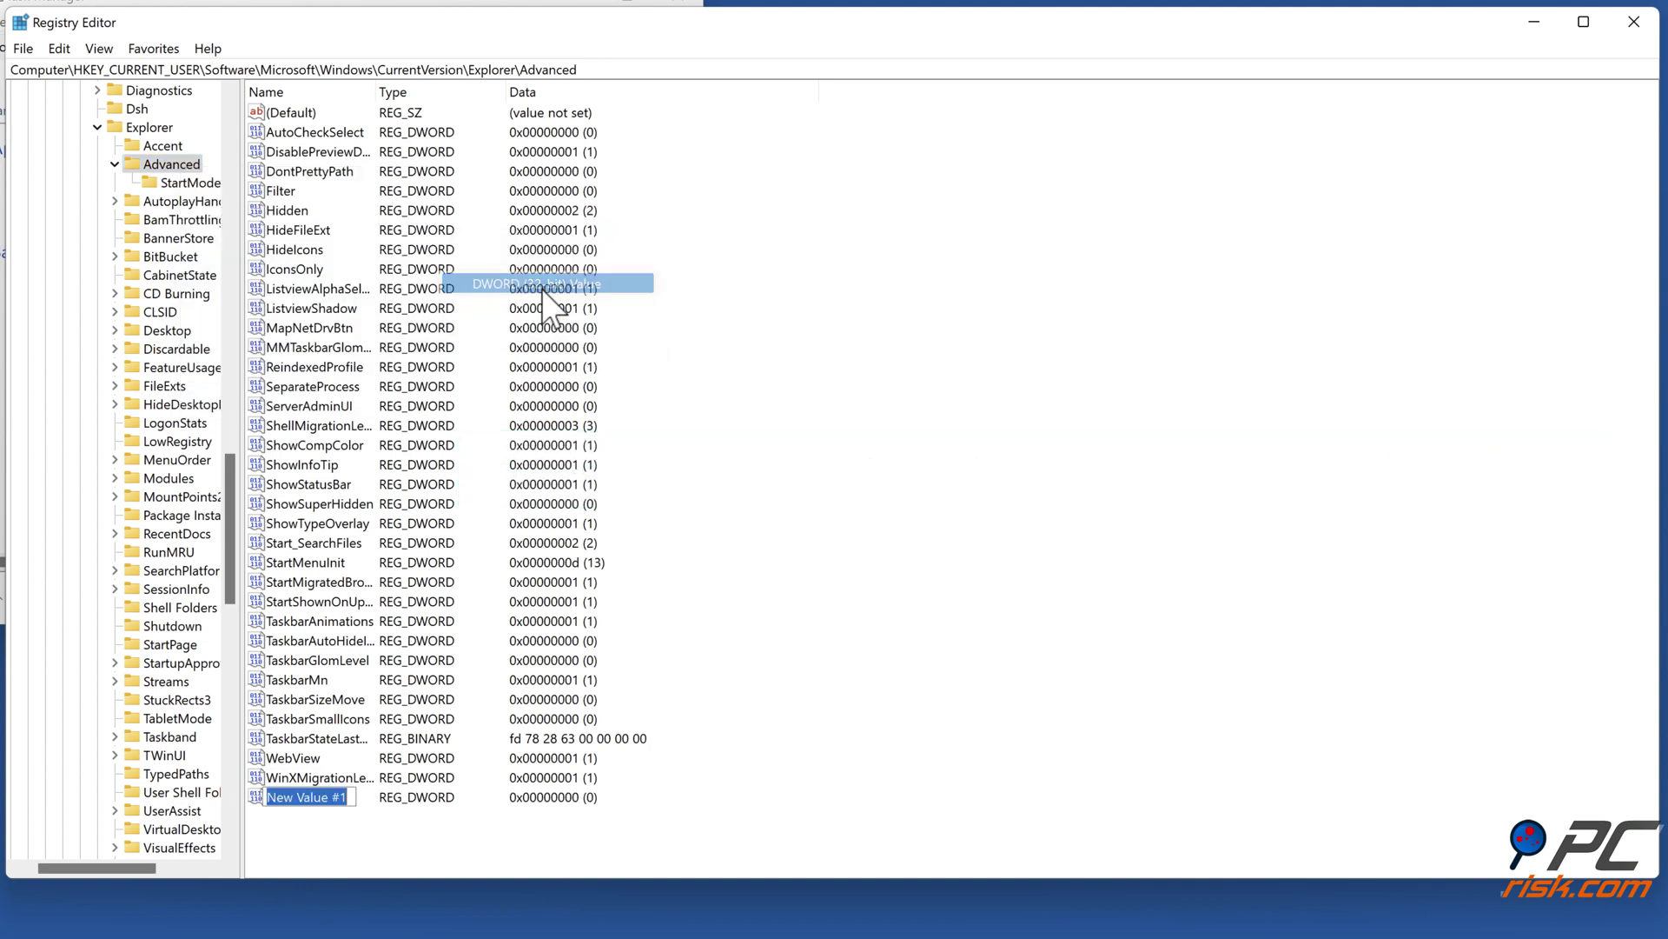
{"action": "type", "text": "EnableXamlStartMenu"}
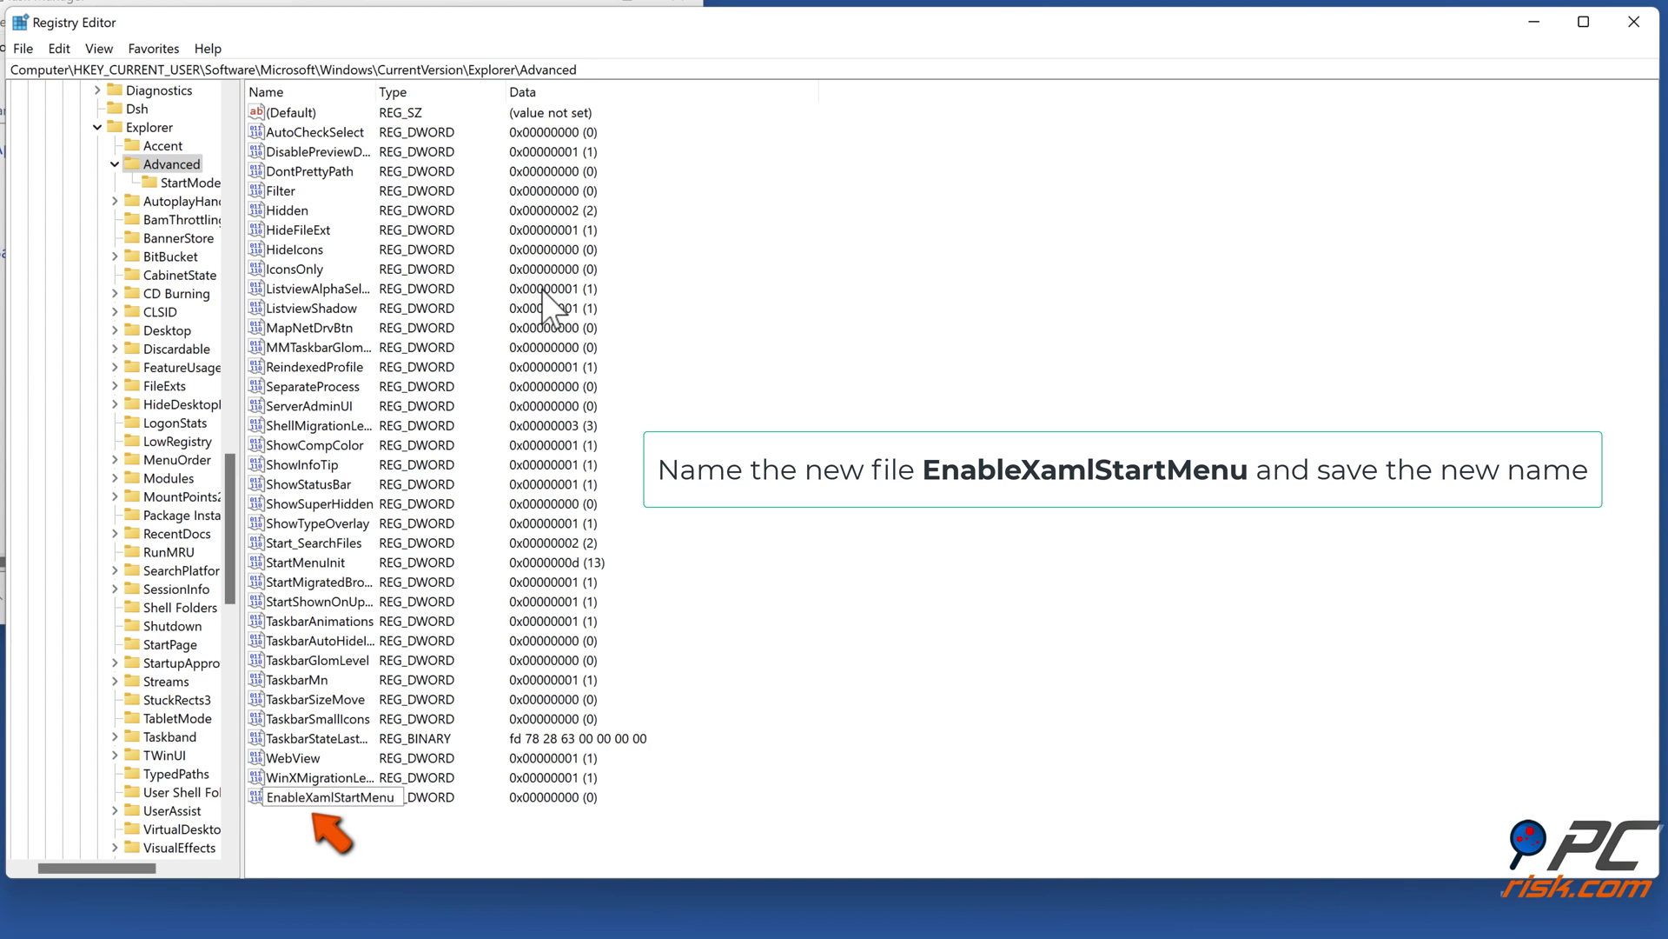
{"action": "key", "text": "Return"}
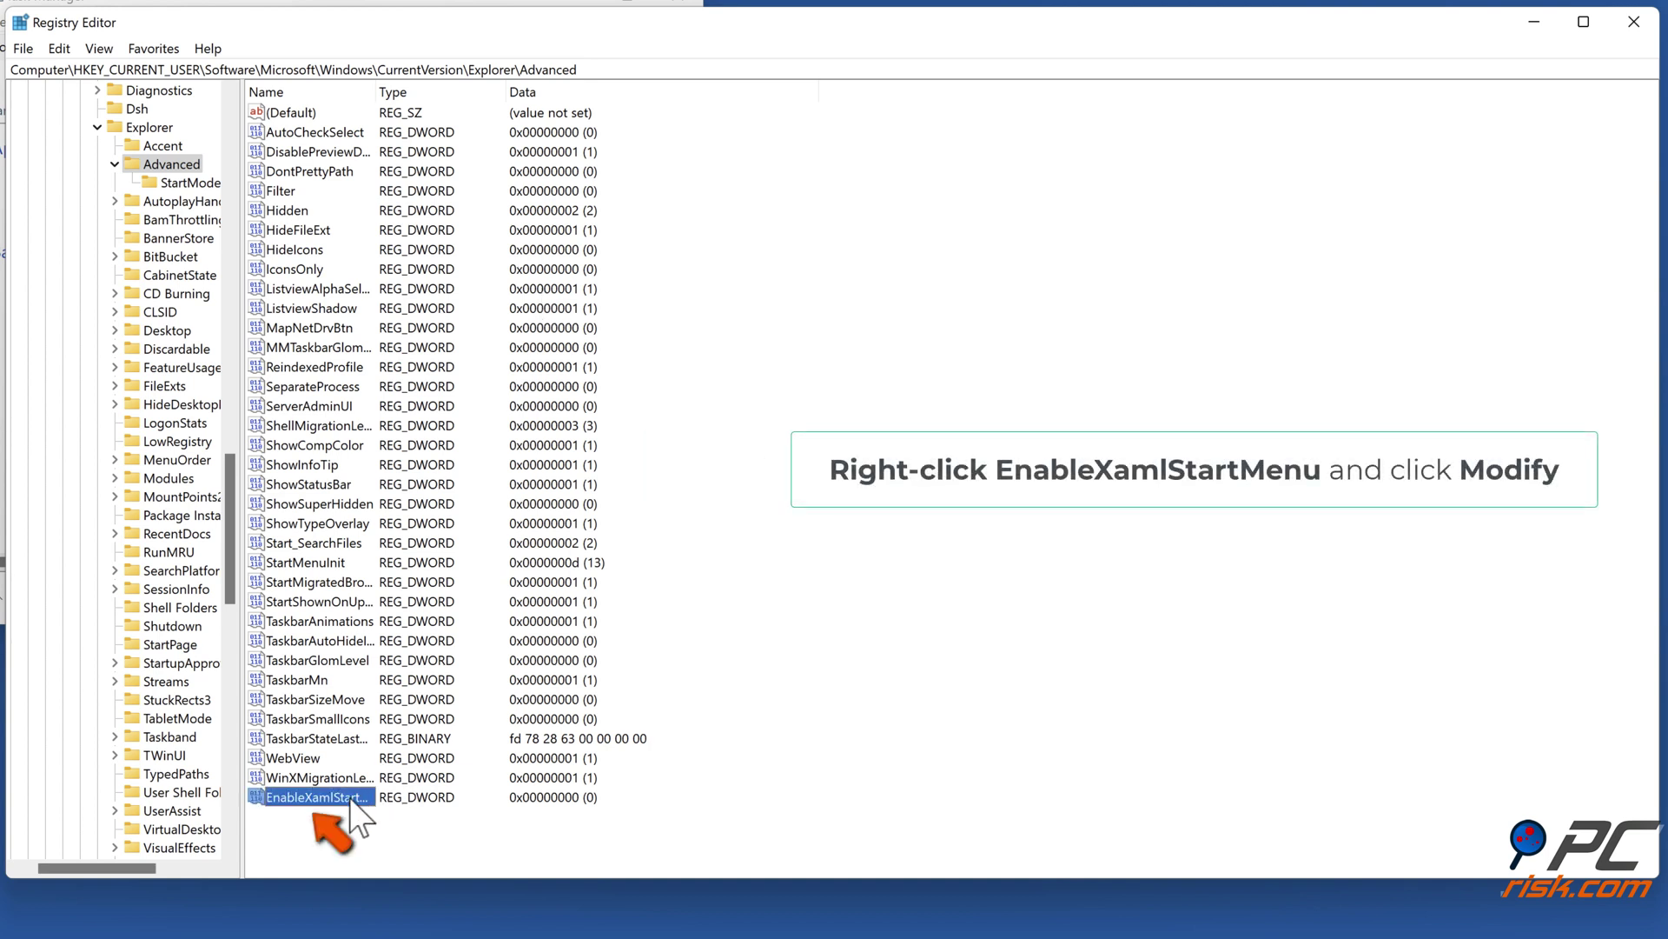
Set EnableXamlStartMenu's value data to 0, then close Registry Editor and Task Manager
{"action": "right_click", "coordinate": [327, 801]}
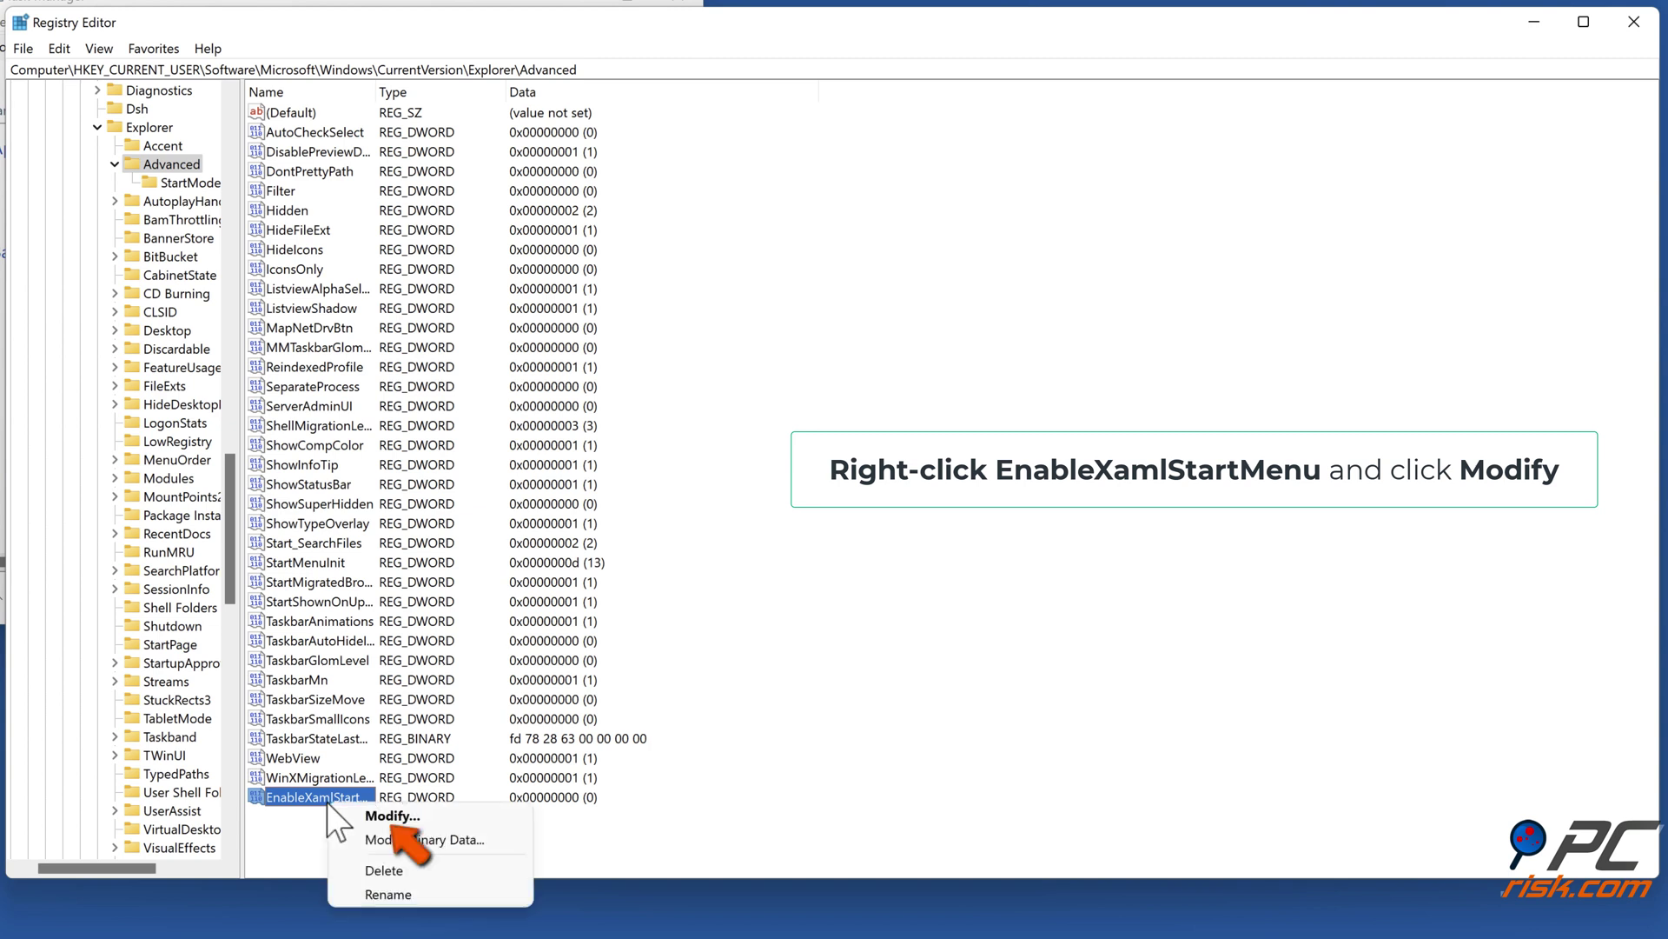
{"action": "left_click", "coordinate": [384, 817]}
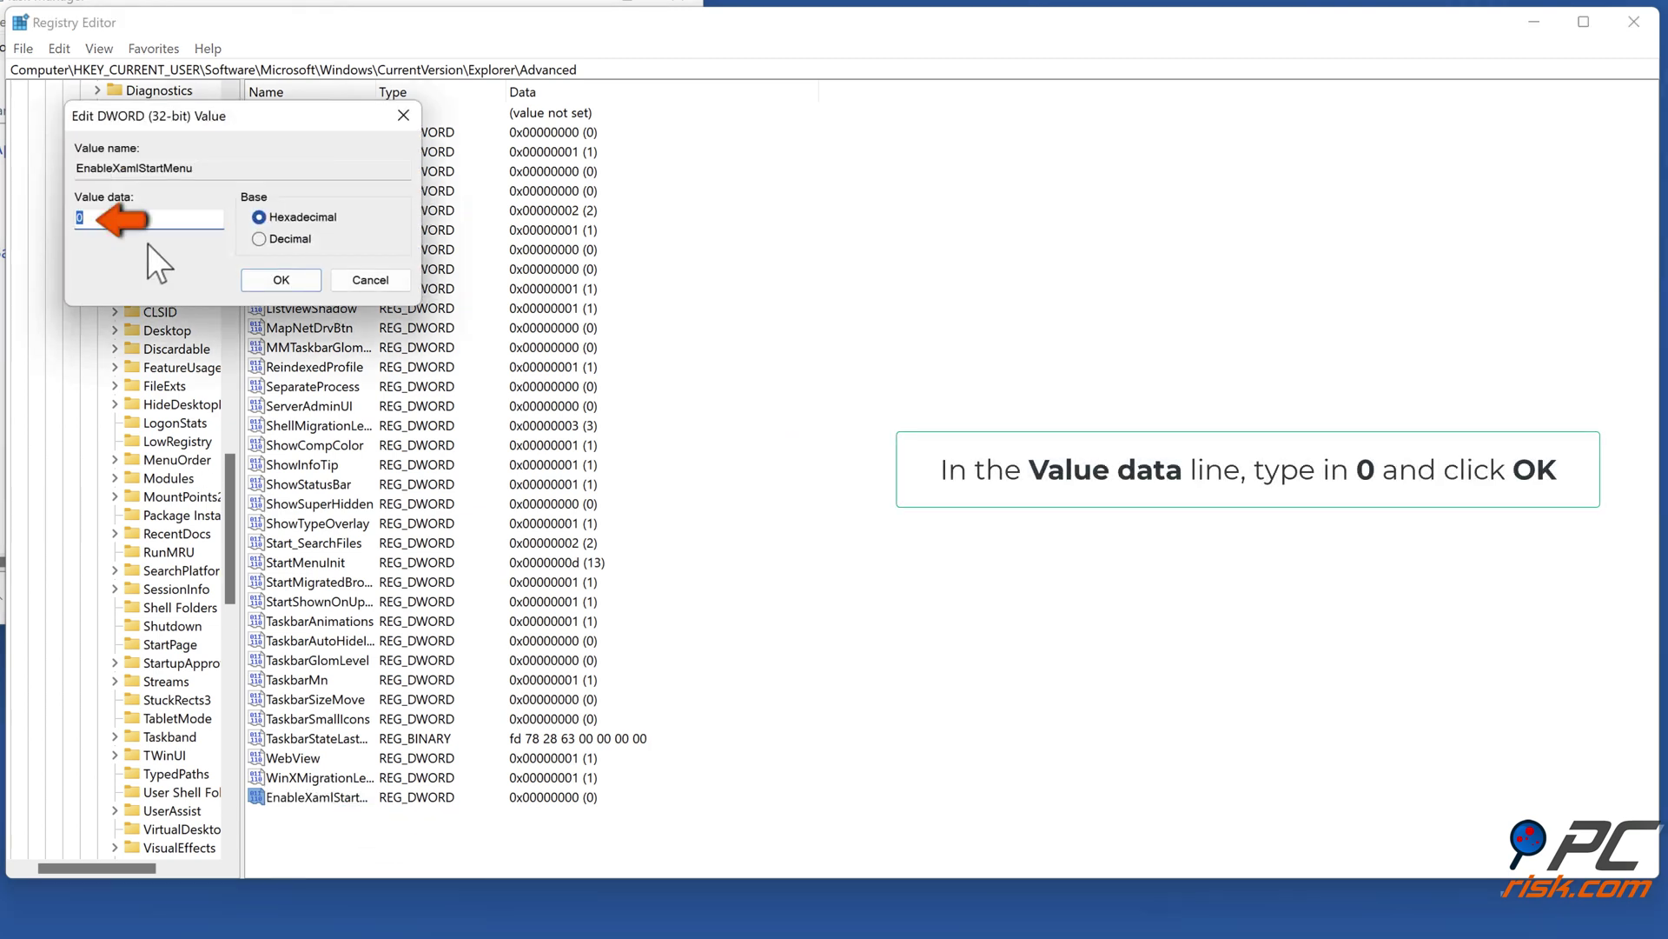
{"action": "type", "text": "0"}
{"action": "left_click", "coordinate": [282, 285]}
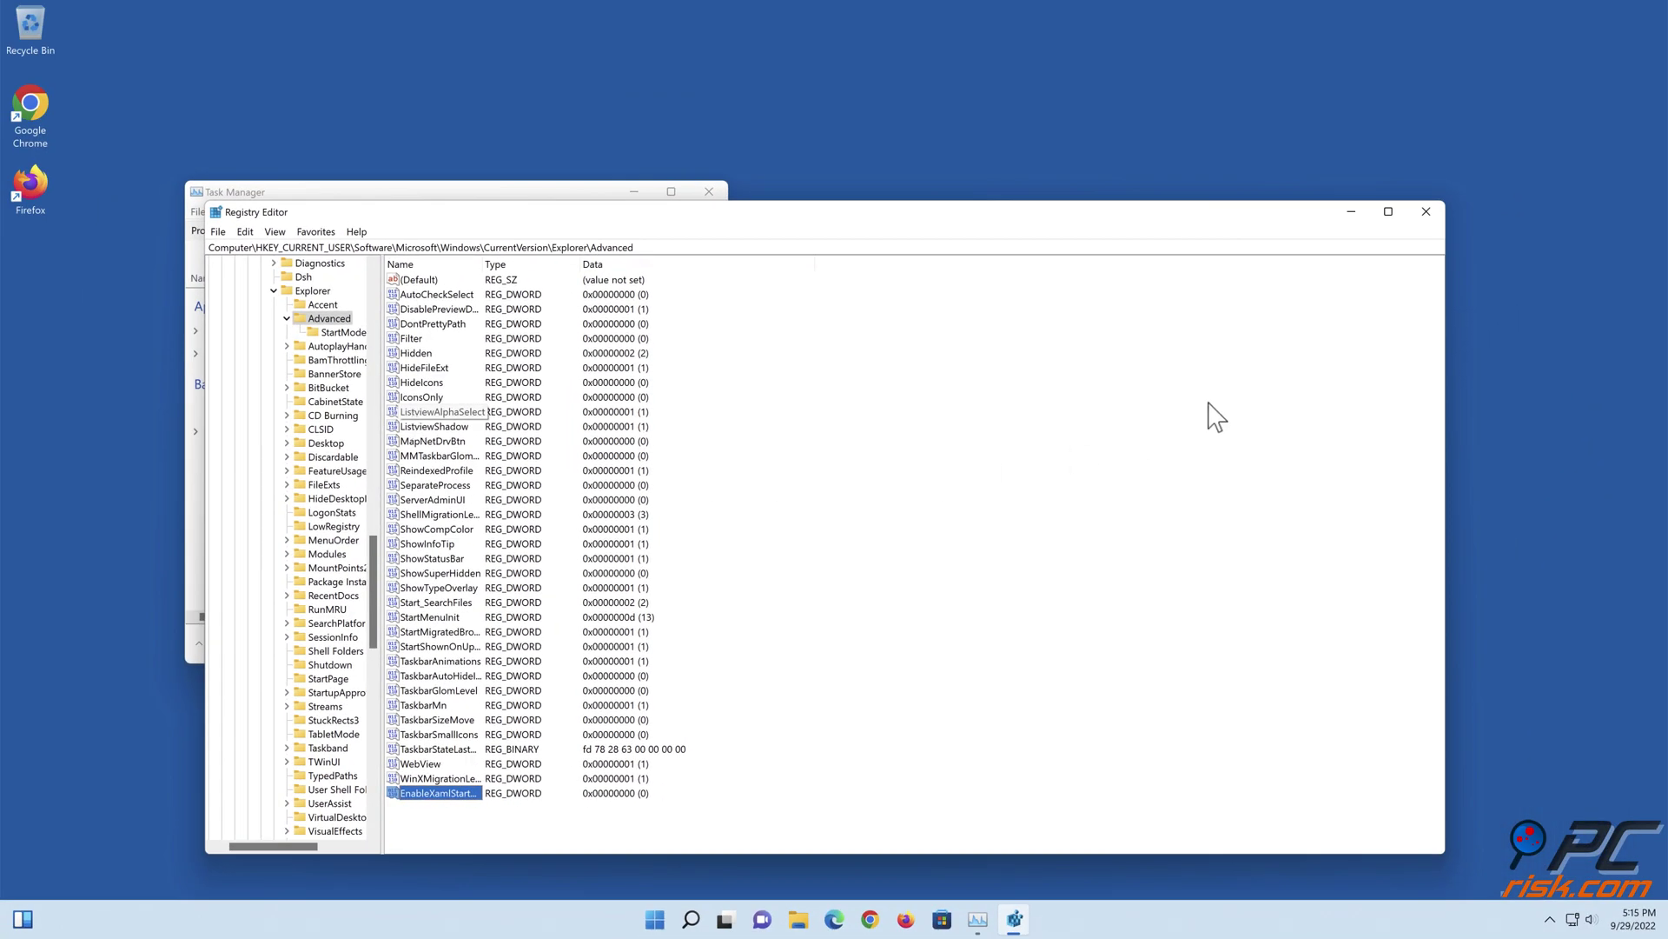
{"action": "left_click", "coordinate": [1426, 211]}
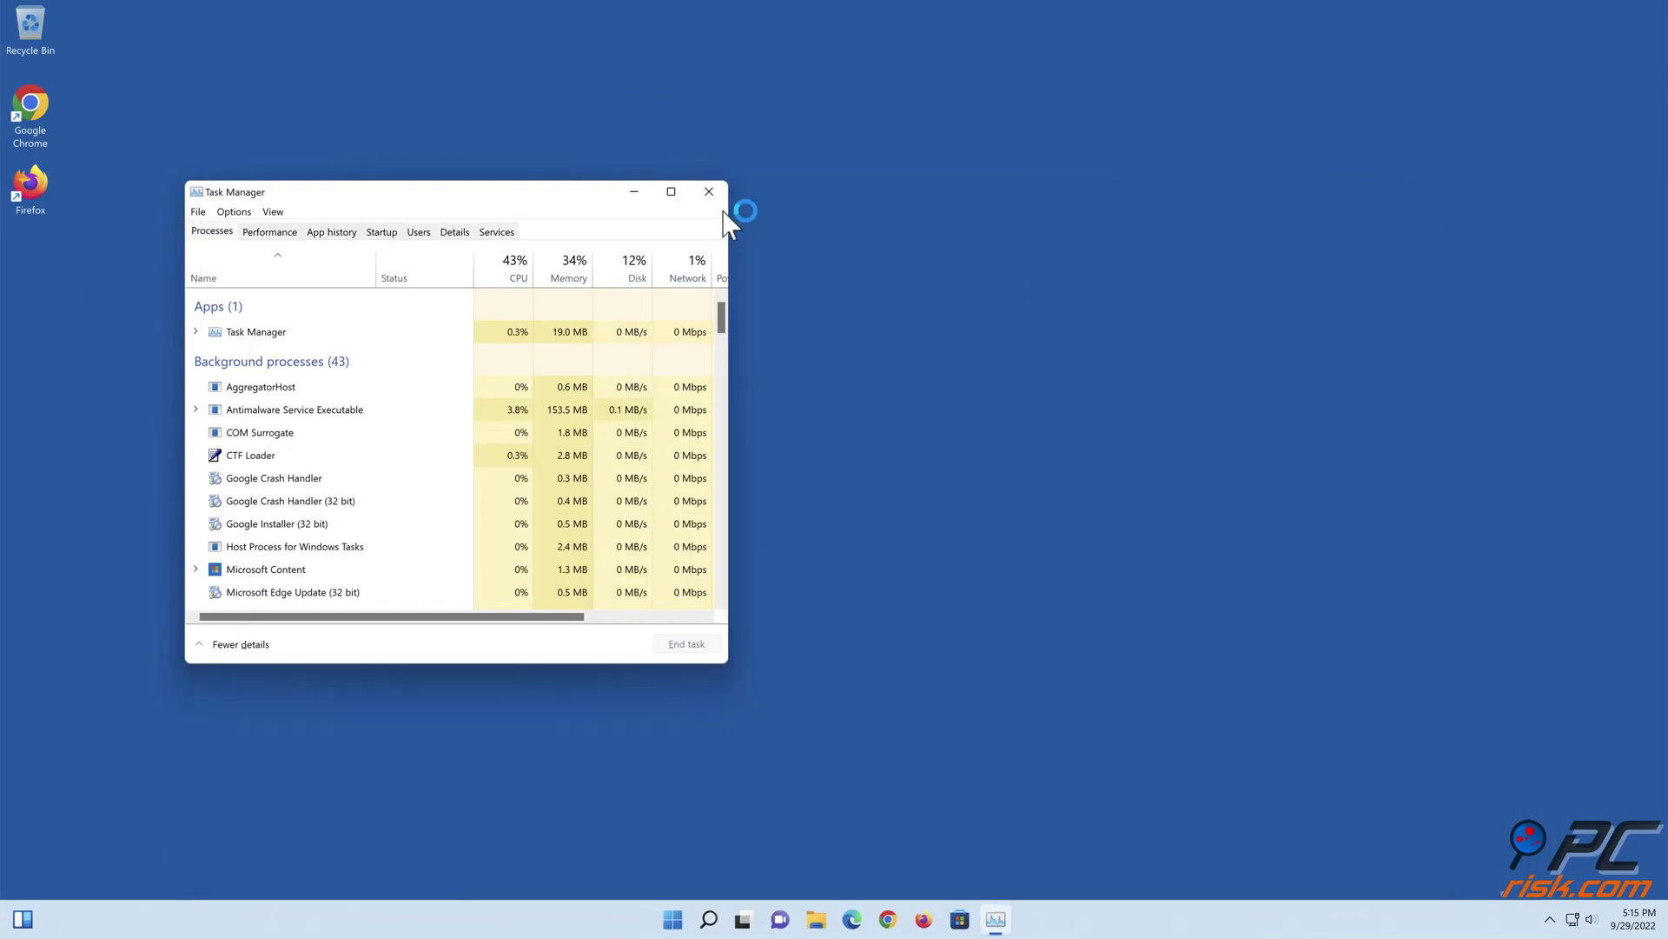
{"action": "left_click", "coordinate": [710, 192]}
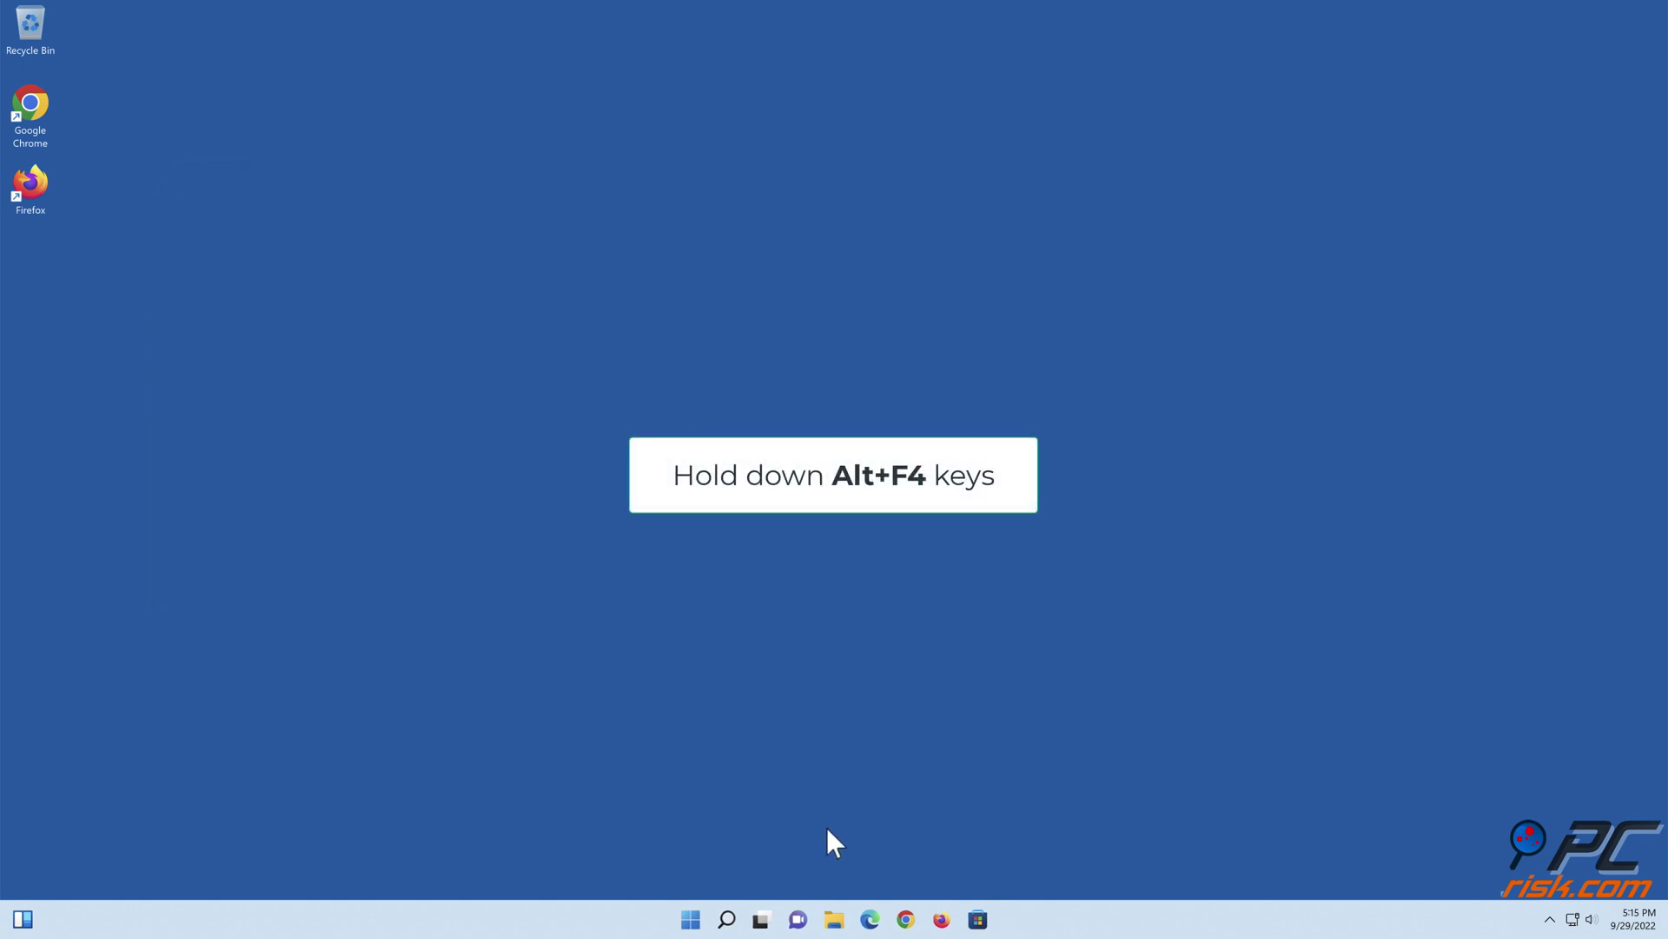
Restart Windows by choosing Restart in the Alt+F4 Shut Down dialog
{"action": "key", "text": "alt+F4"}
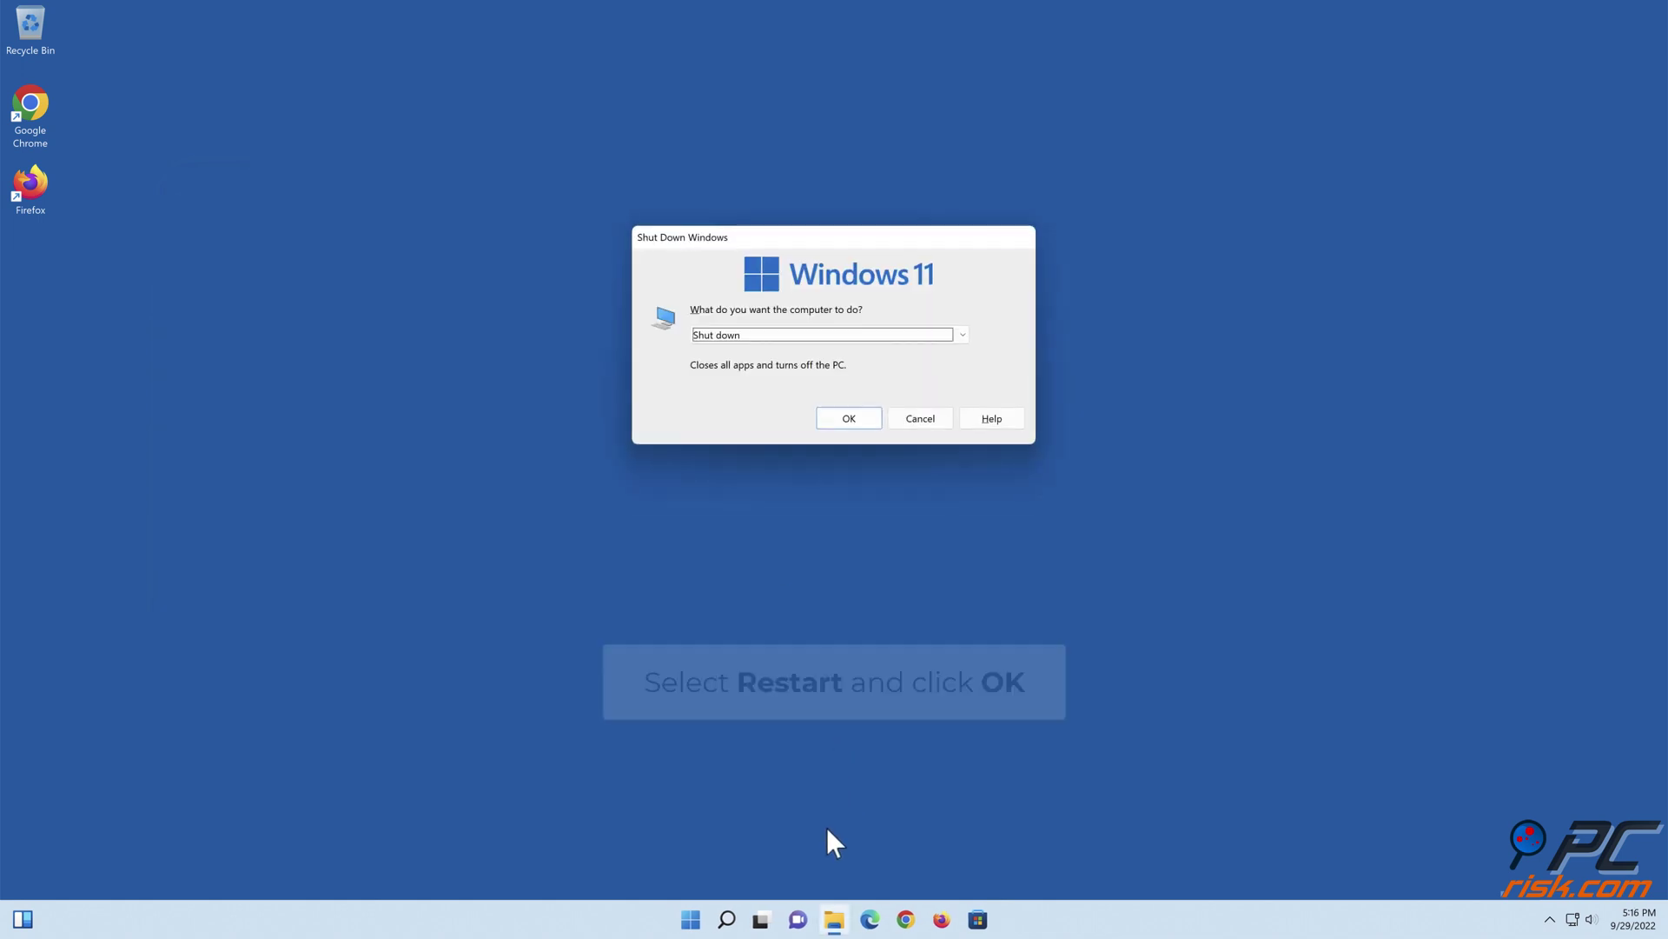
{"action": "left_click", "coordinate": [962, 336]}
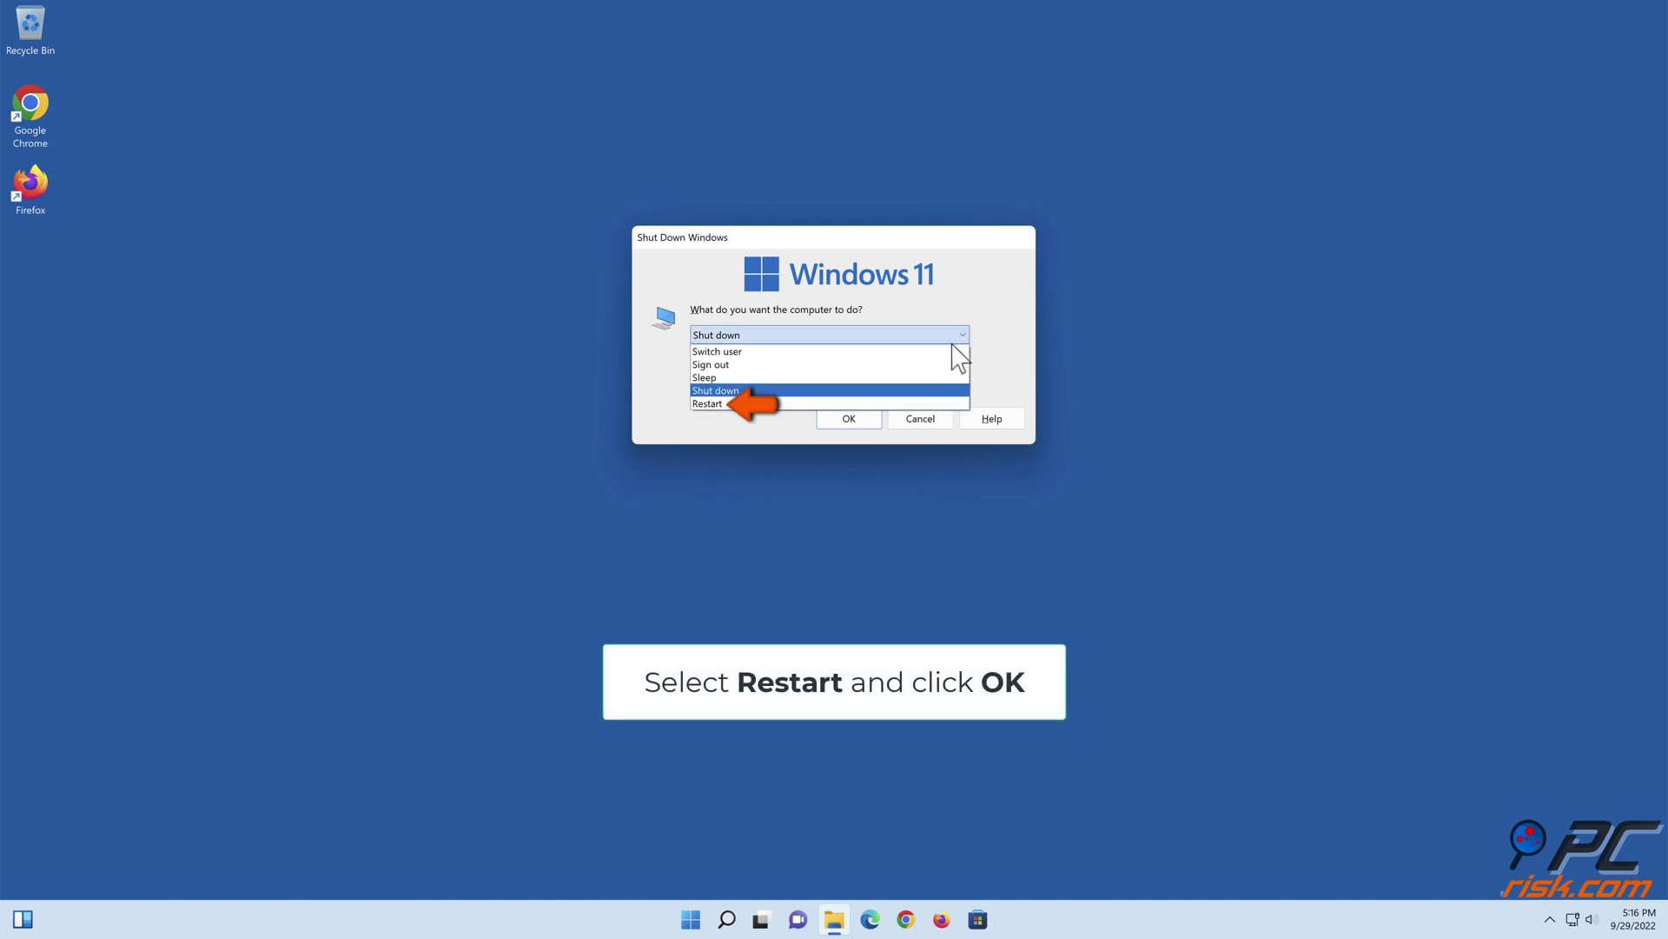
{"action": "left_click", "coordinate": [737, 404]}
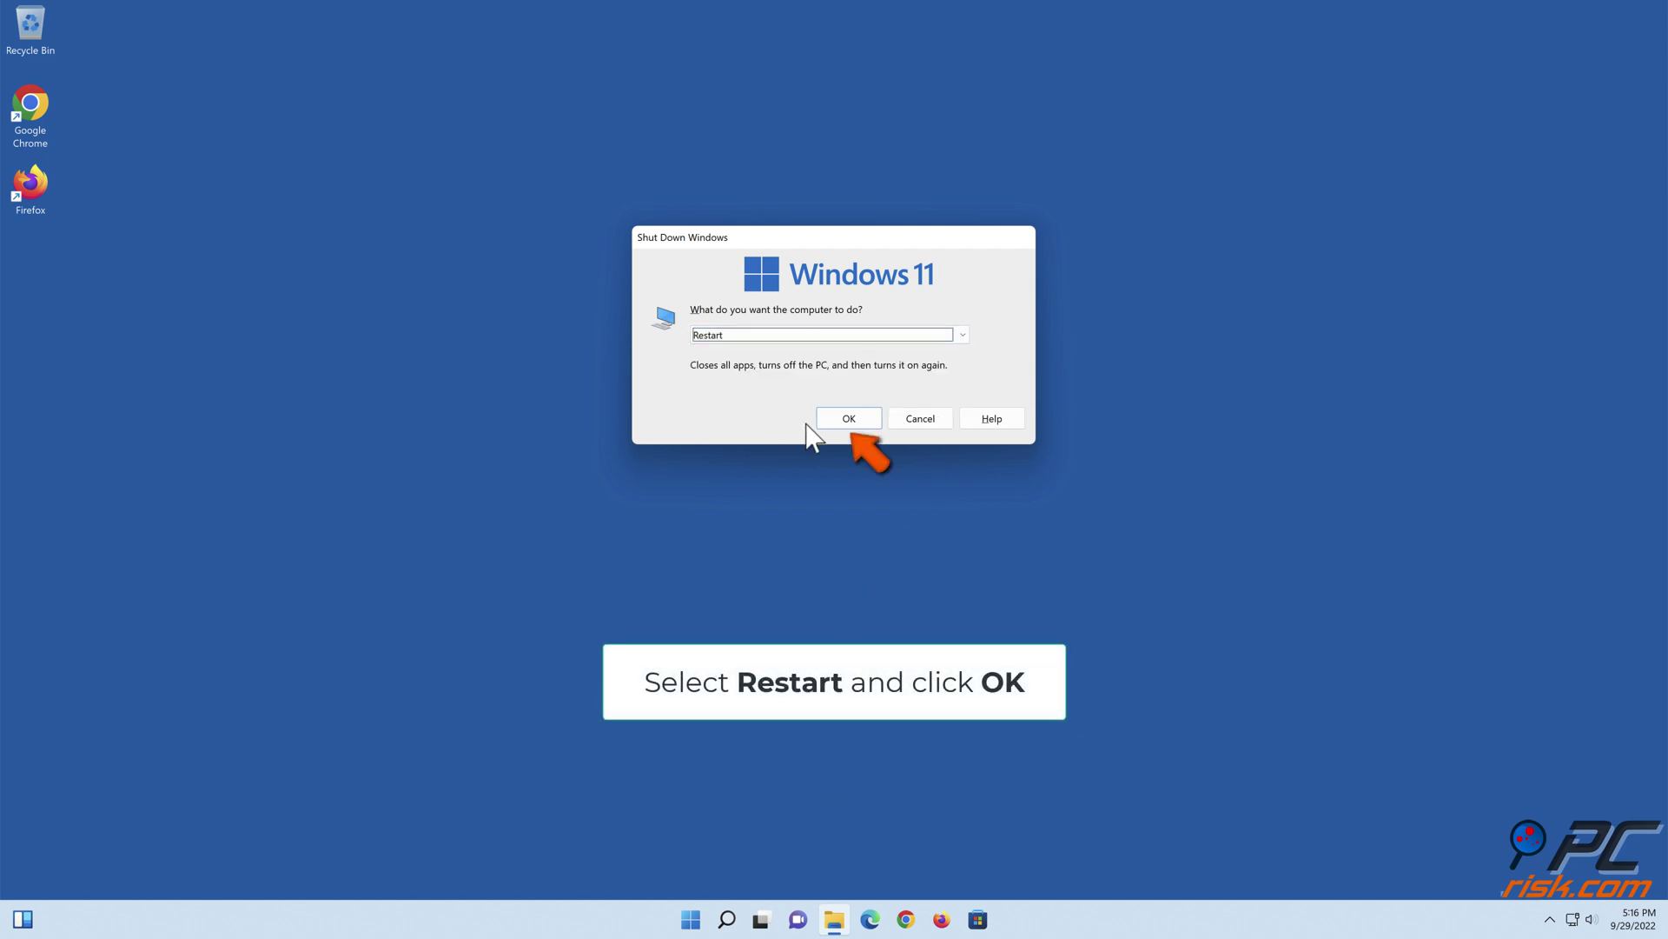
{"action": "left_click", "coordinate": [849, 422]}
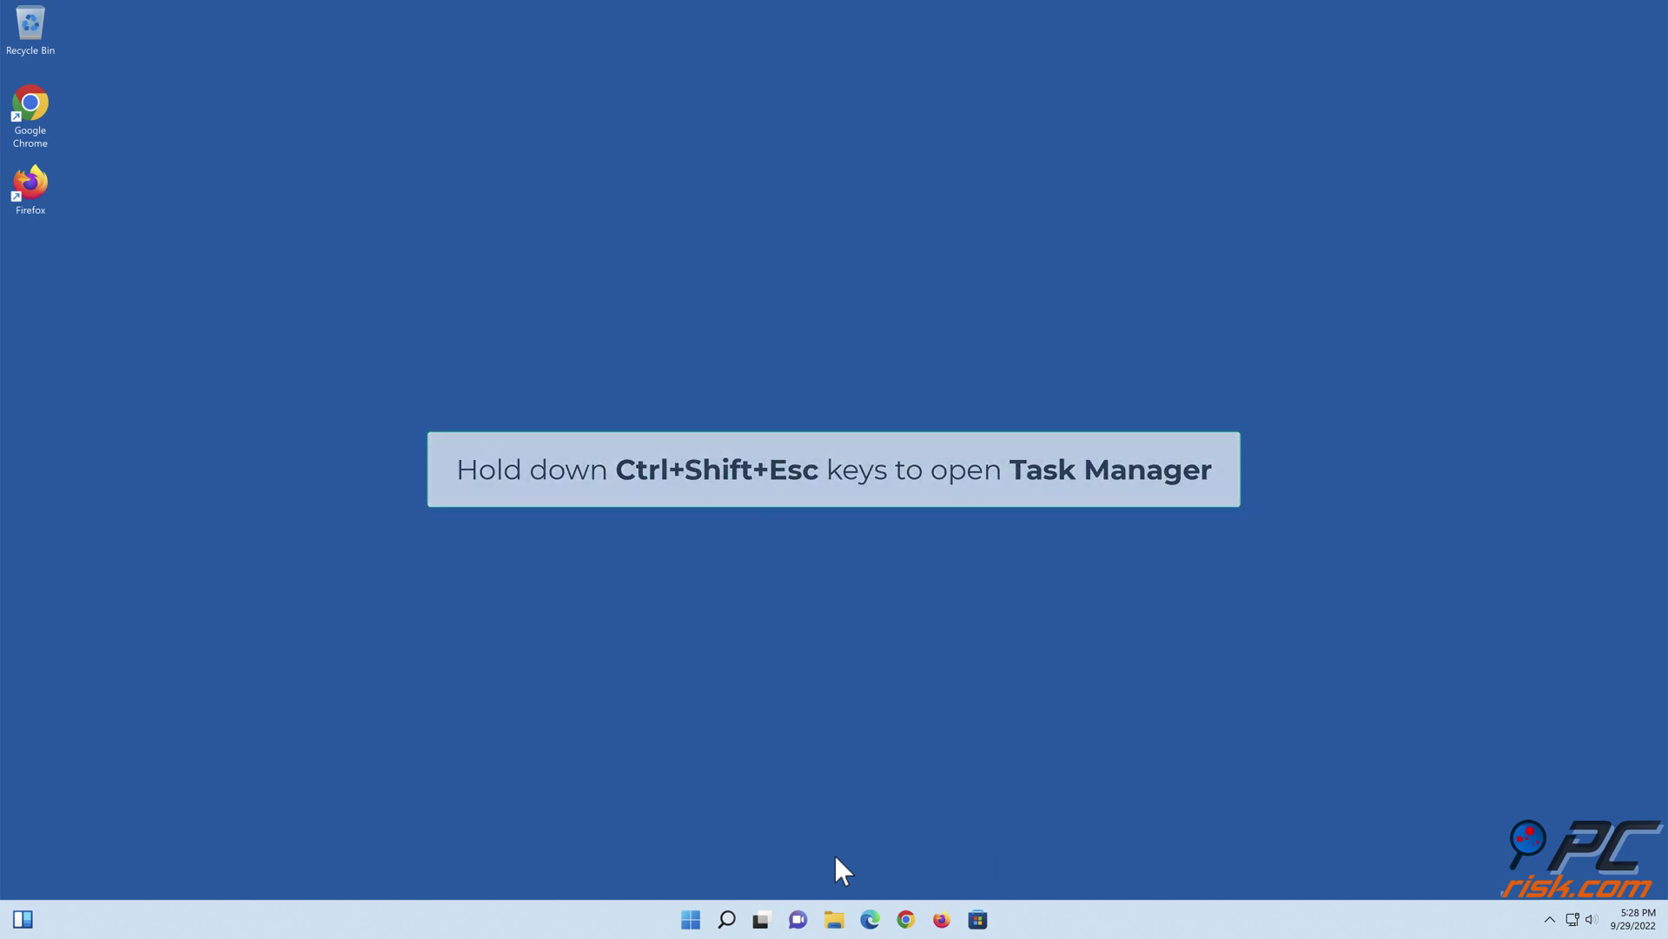
From Task Manager, run cmd as a new task with administrative privileges
{"action": "key", "text": "ctrl+shift+Escape"}
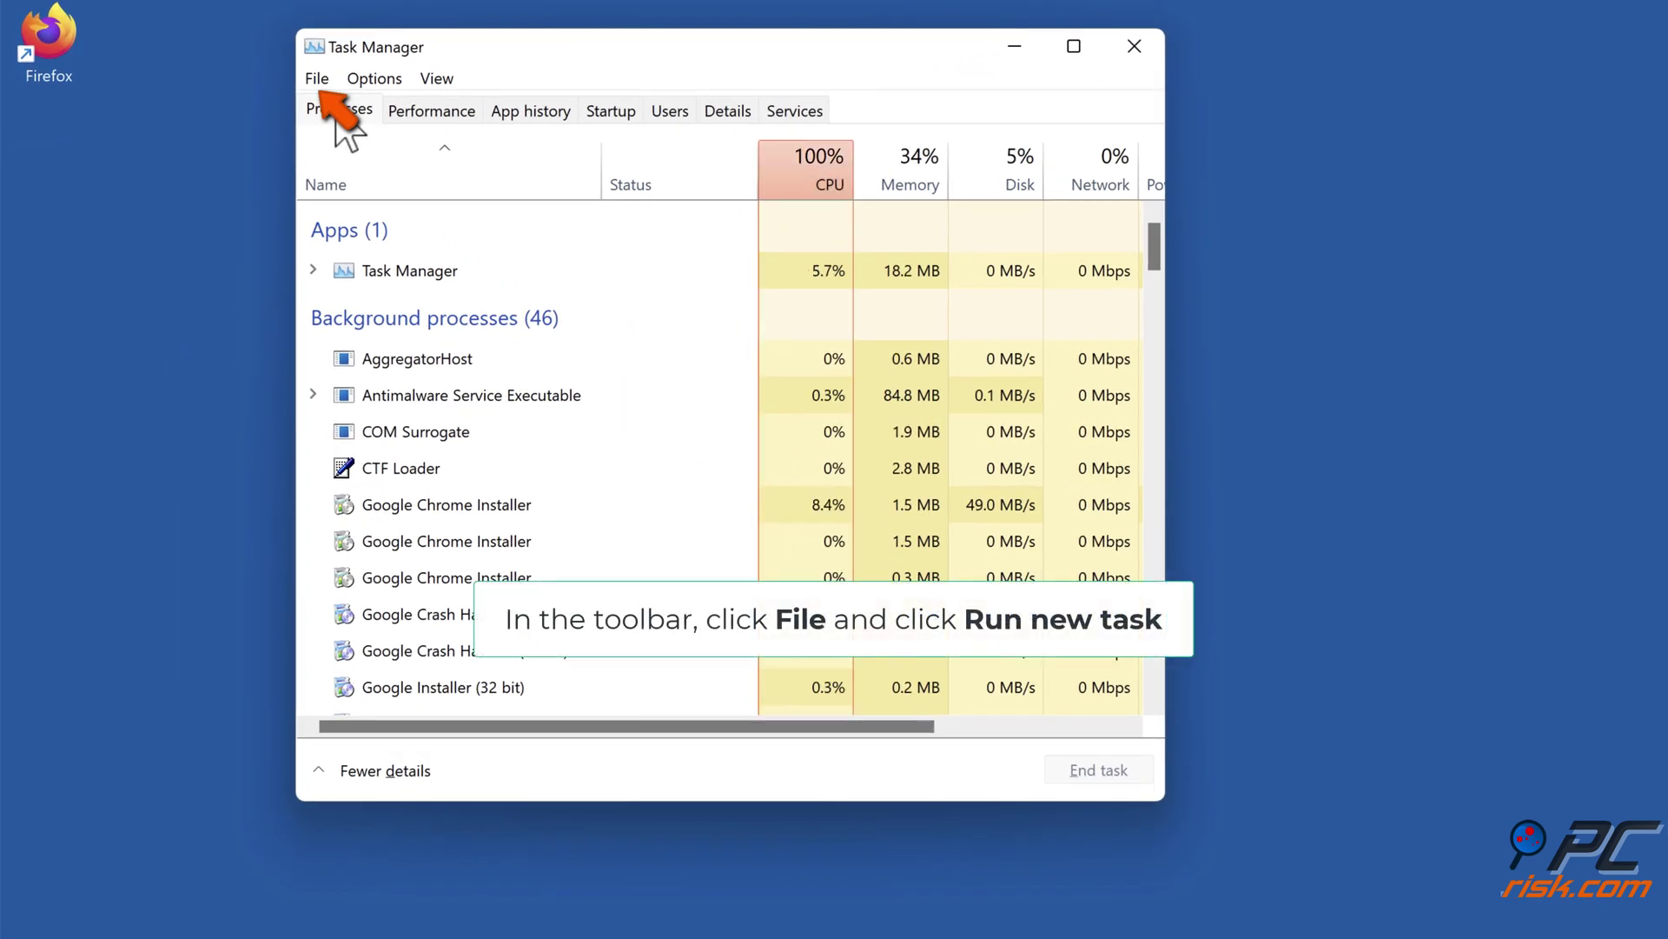
{"action": "left_click", "coordinate": [320, 78]}
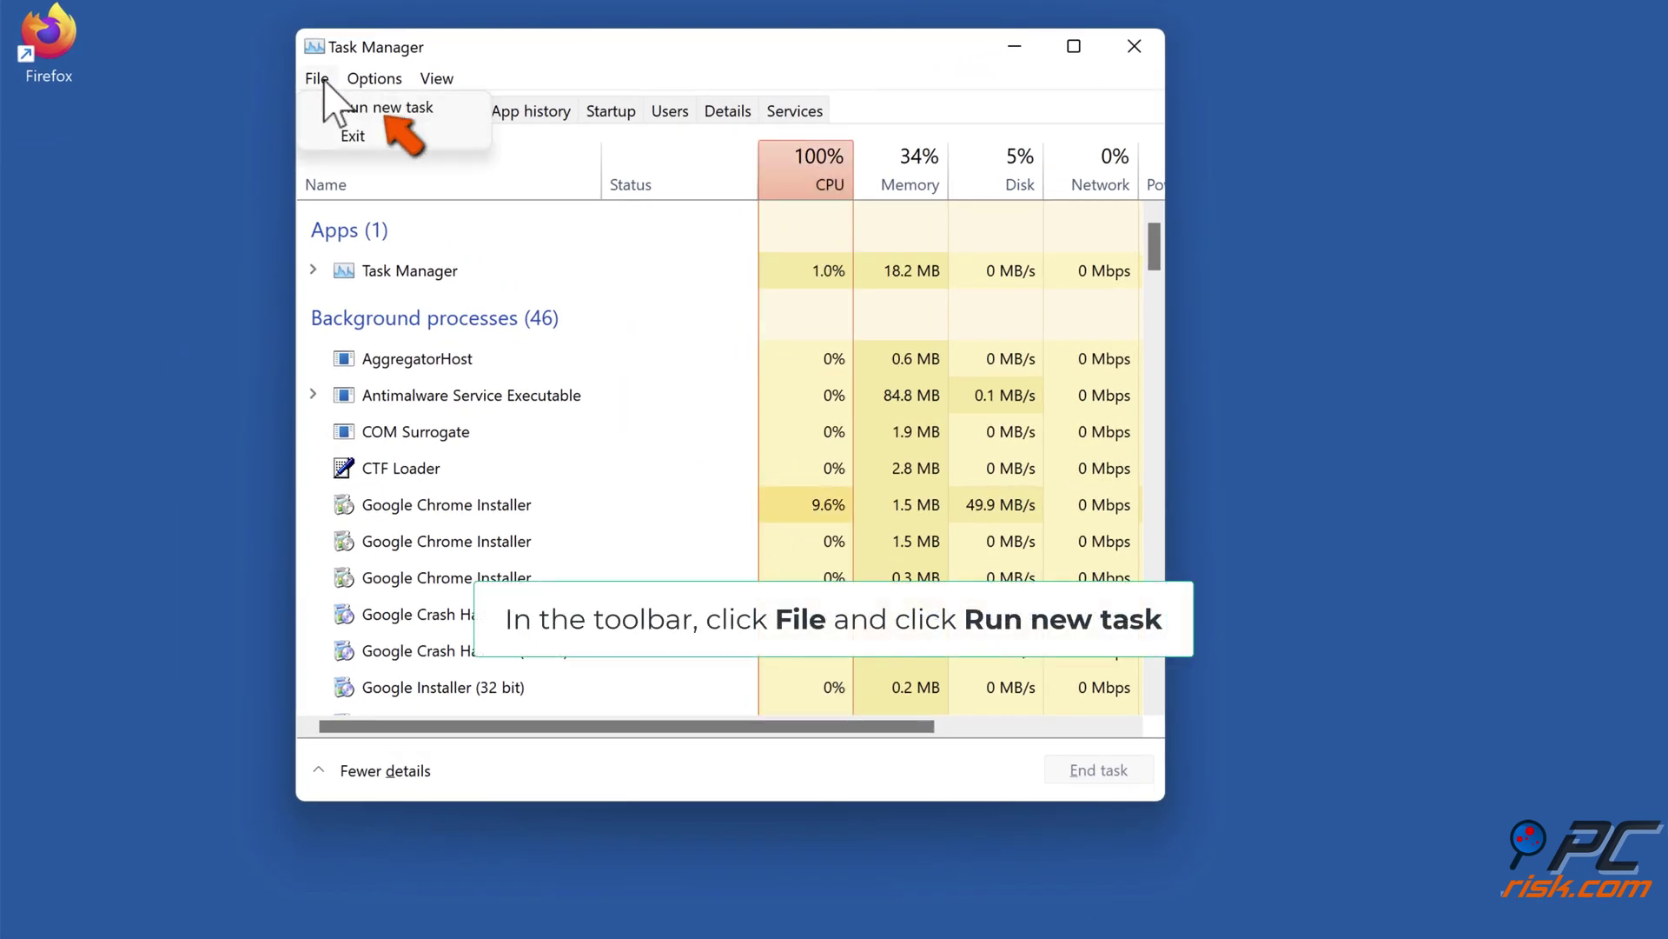
{"action": "left_click", "coordinate": [390, 108]}
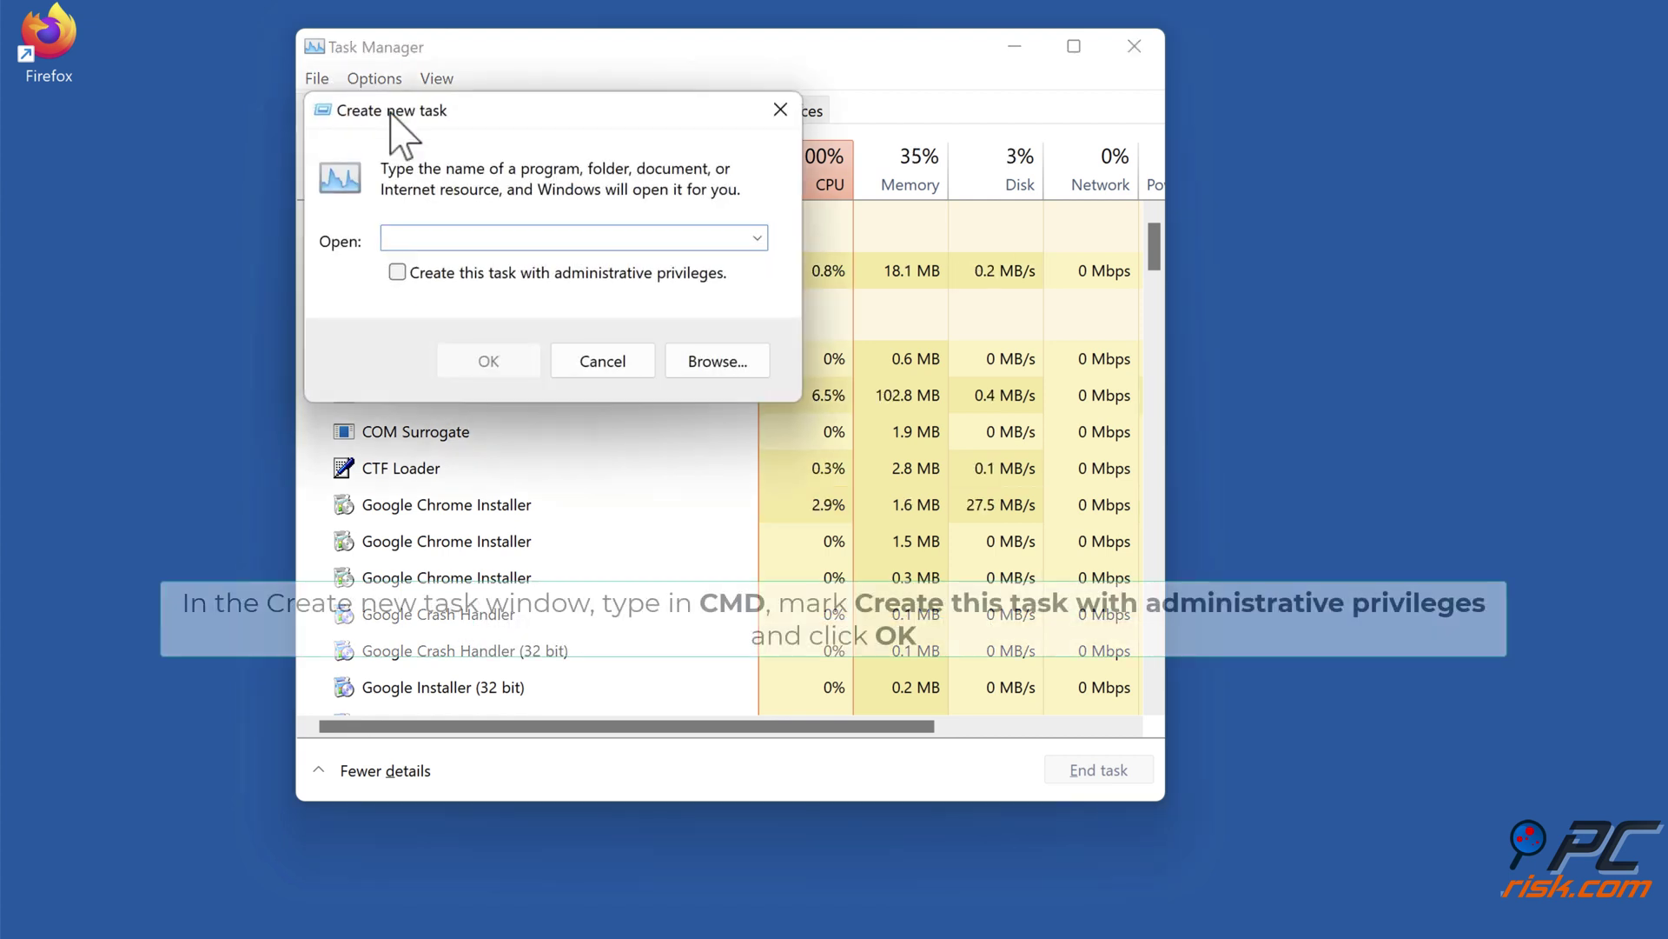
{"action": "type", "text": "cmd"}
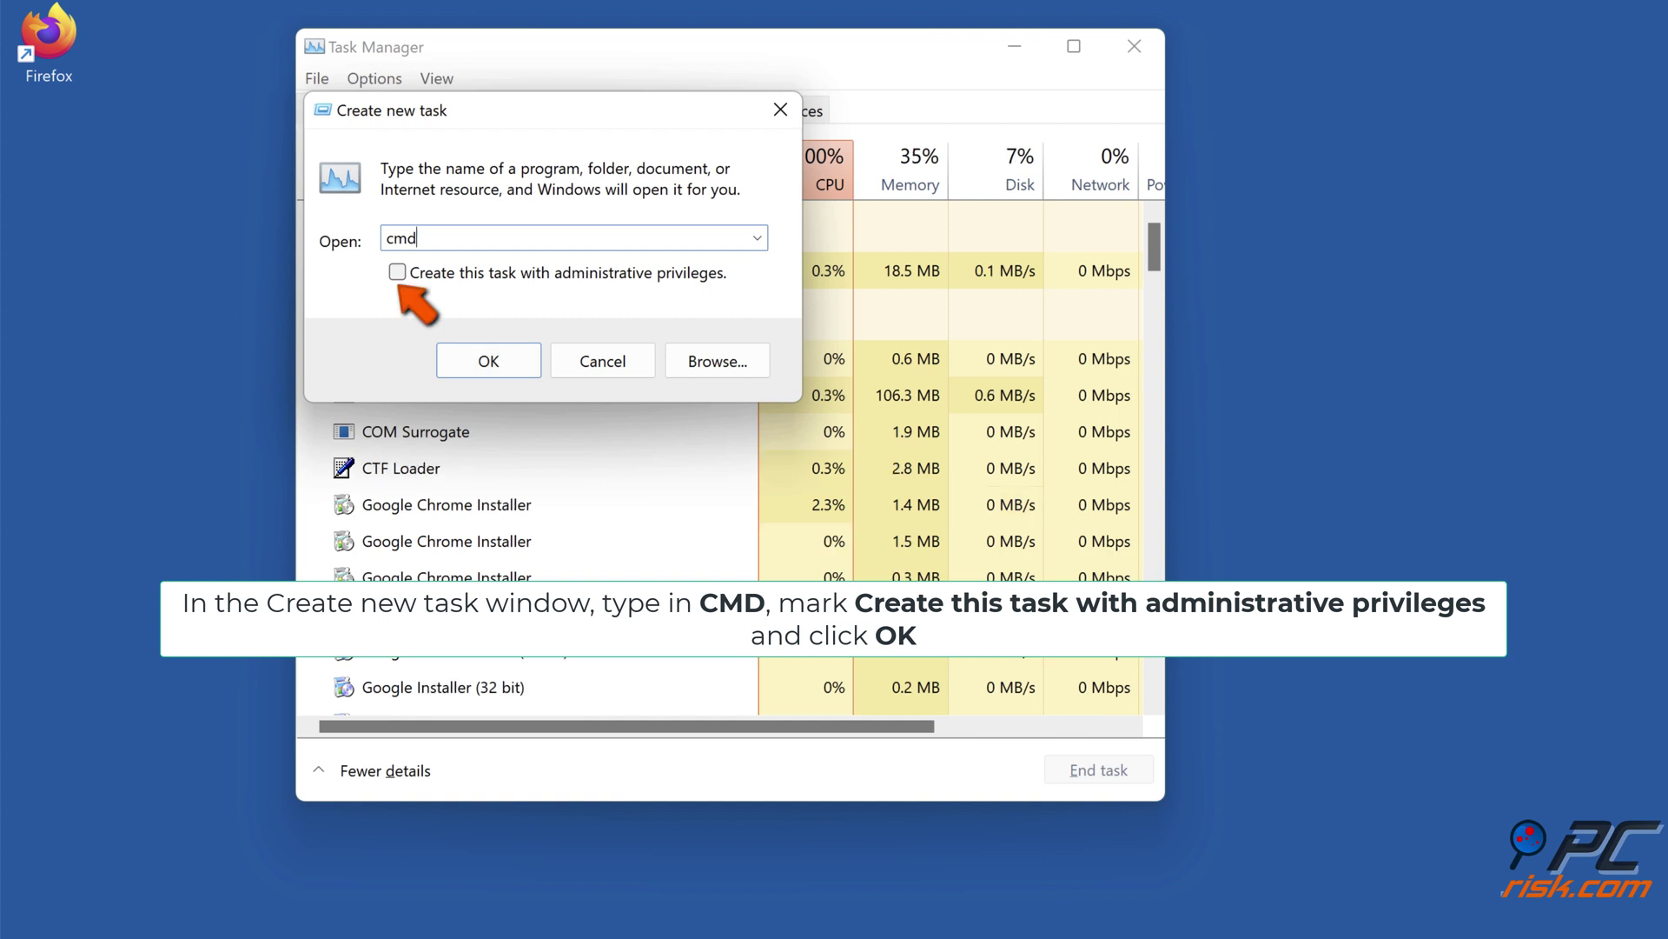
{"action": "left_click", "coordinate": [397, 272]}
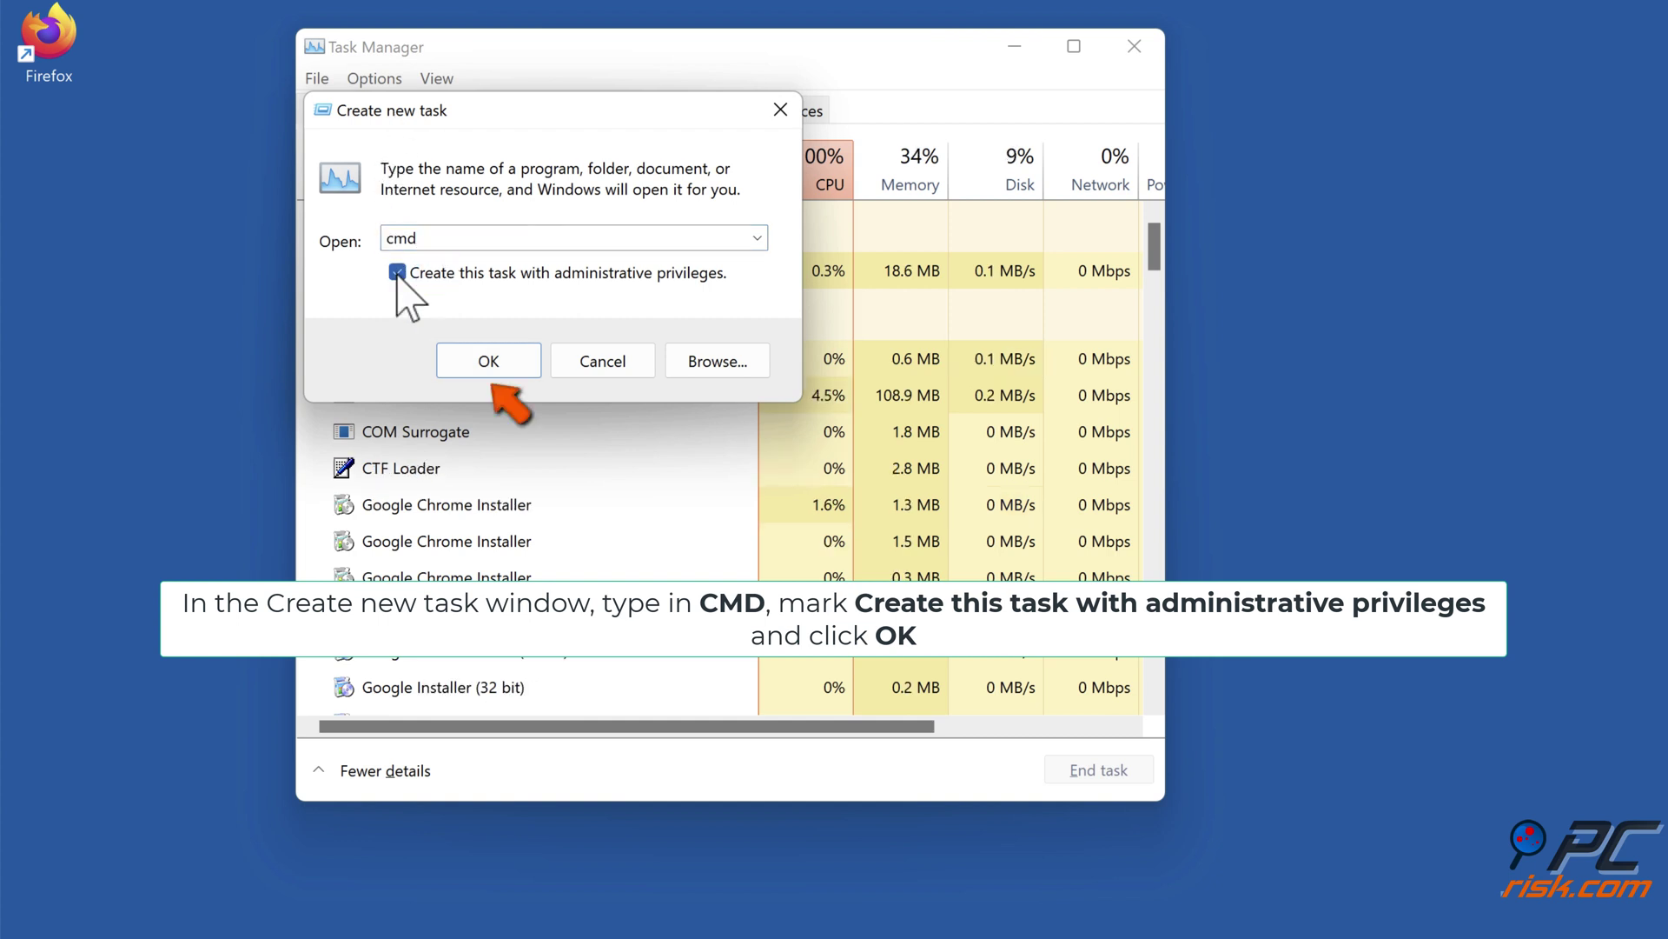
{"action": "left_click", "coordinate": [489, 363]}
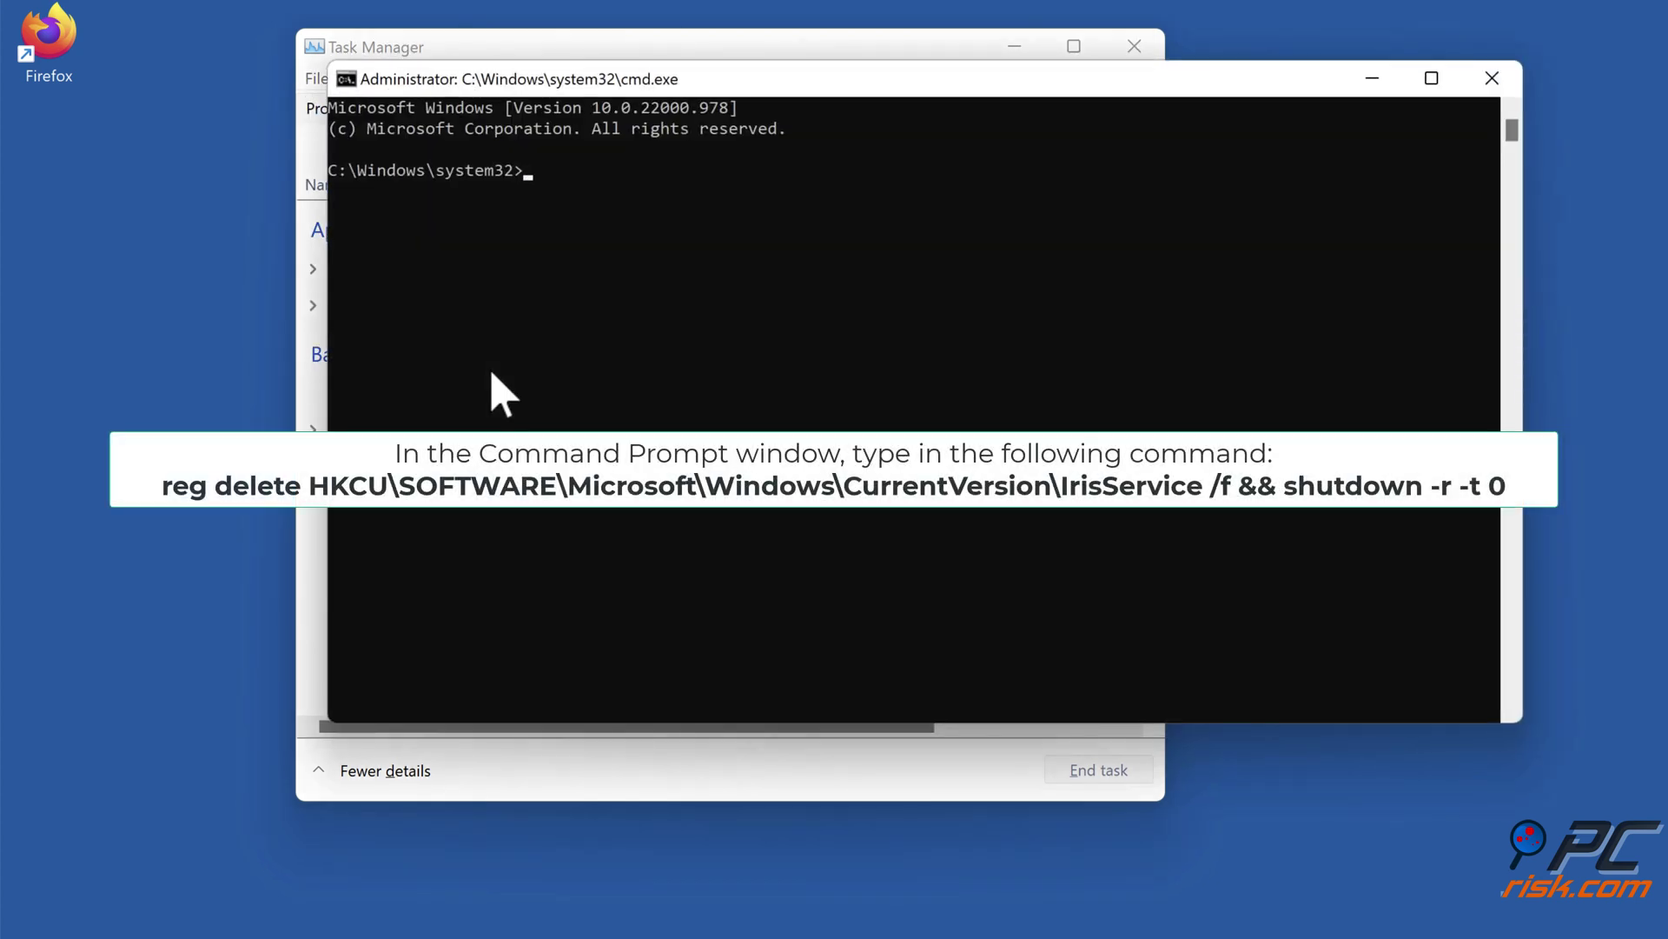
Run 'reg delete HKCU\SOFTWARE\Microsoft\Windows\CurrentVersion\IrisService /f && shutdown -r -t 0' to delete the key and reboot
{"action": "type", "text": "reg delete HKCU\\SOFTWARE\\Microsoft\\Windows\\CurrentVersion\\IrisService /f && shutdown -r -t 0"}
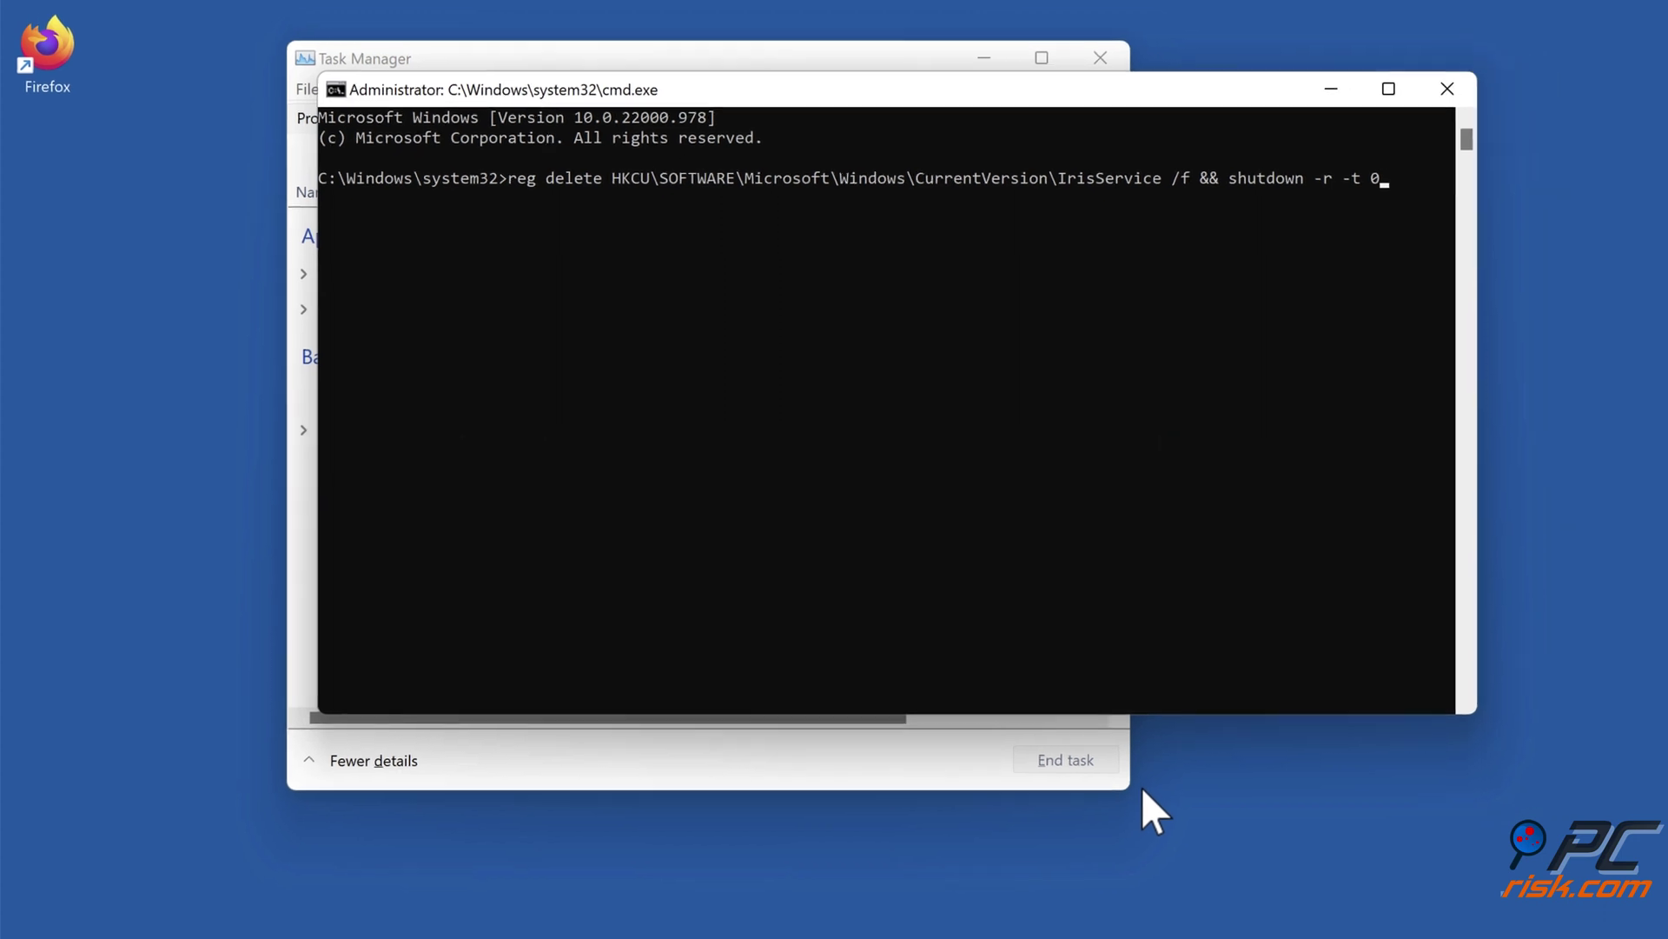
{"action": "key", "text": "Return"}
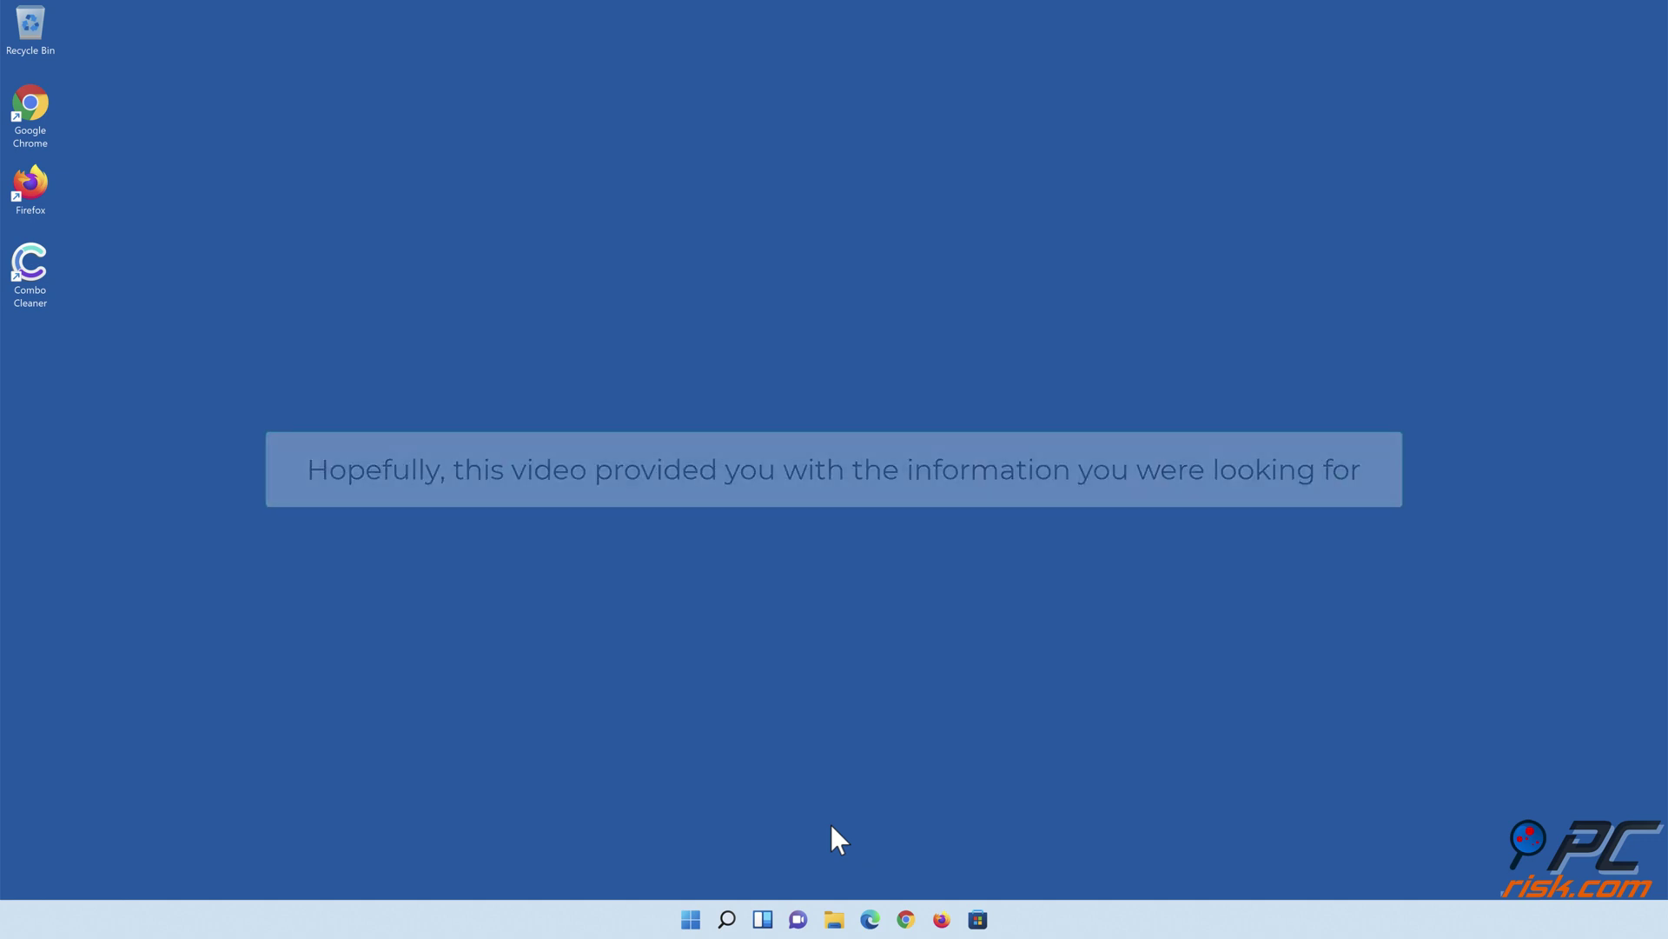
Launch Combo Cleaner, quick-scan, quarantine the 323 detected threats and close the summary
{"action": "double_click", "coordinate": [35, 278]}
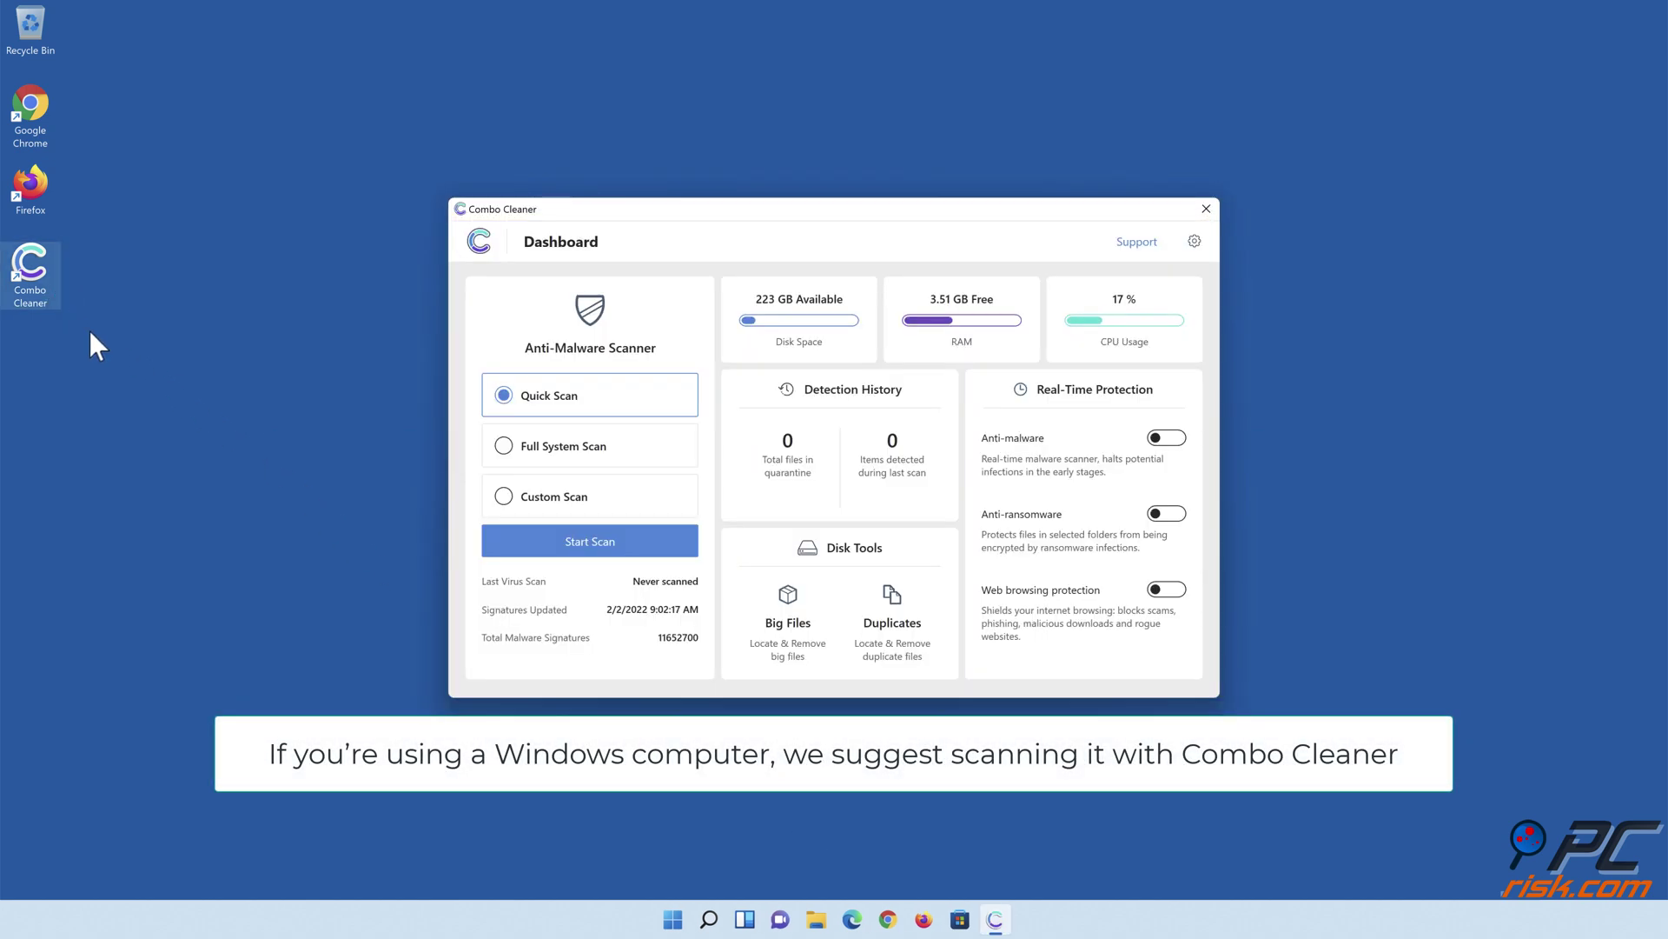
{"action": "left_click", "coordinate": [590, 549]}
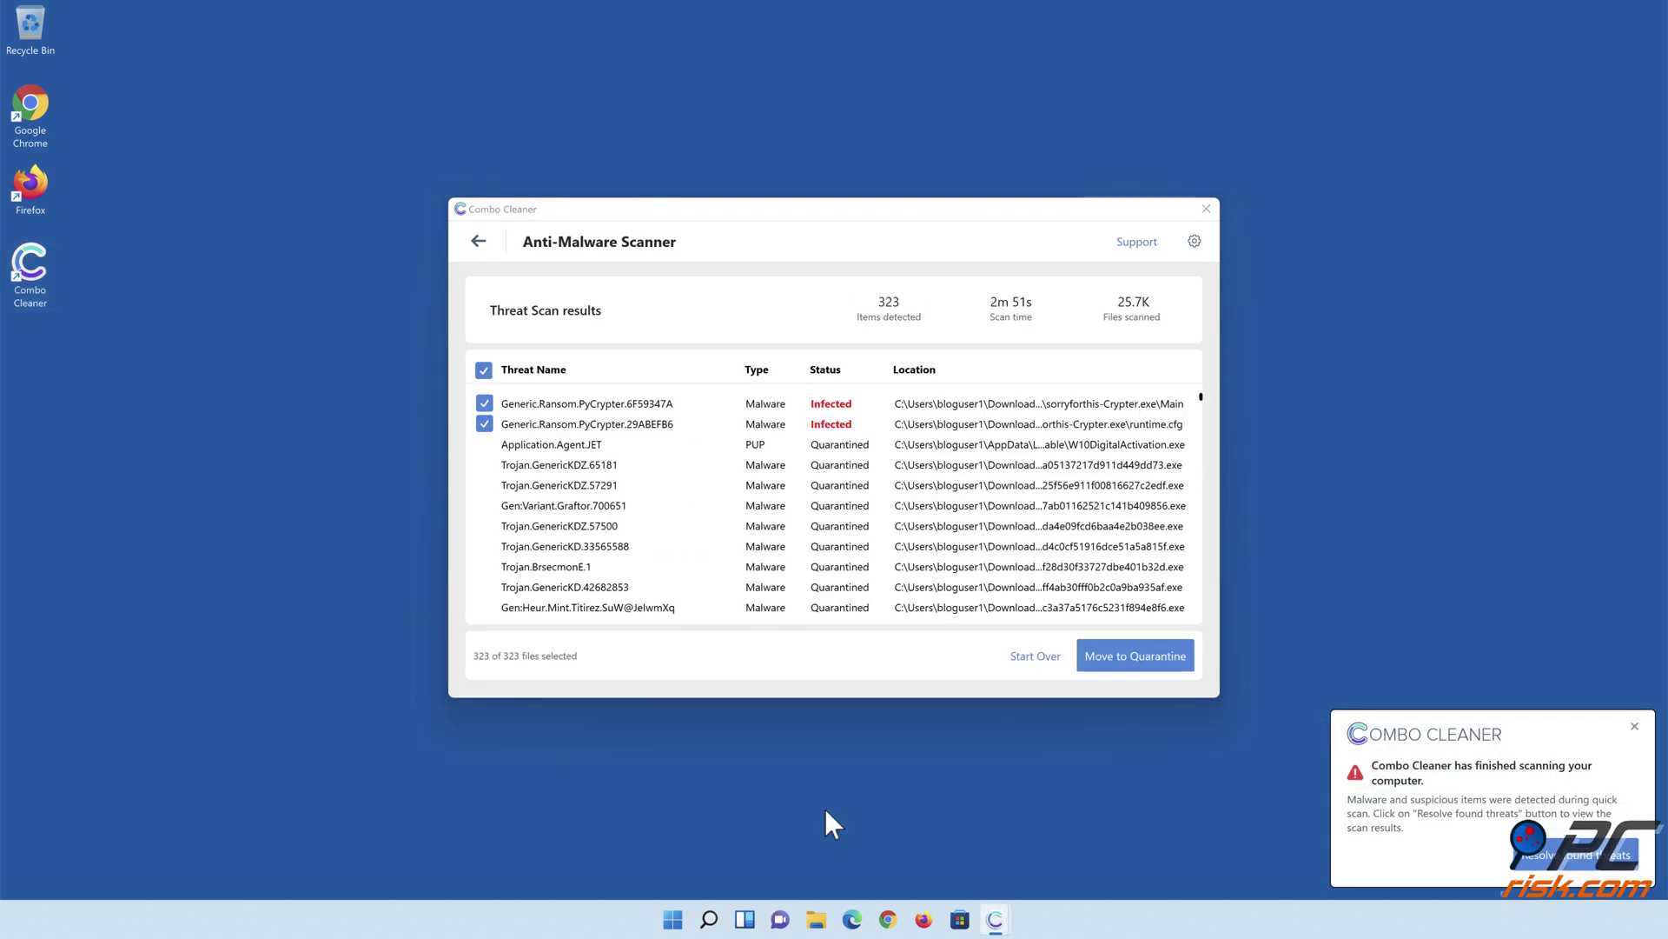
{"action": "left_click", "coordinate": [1128, 662]}
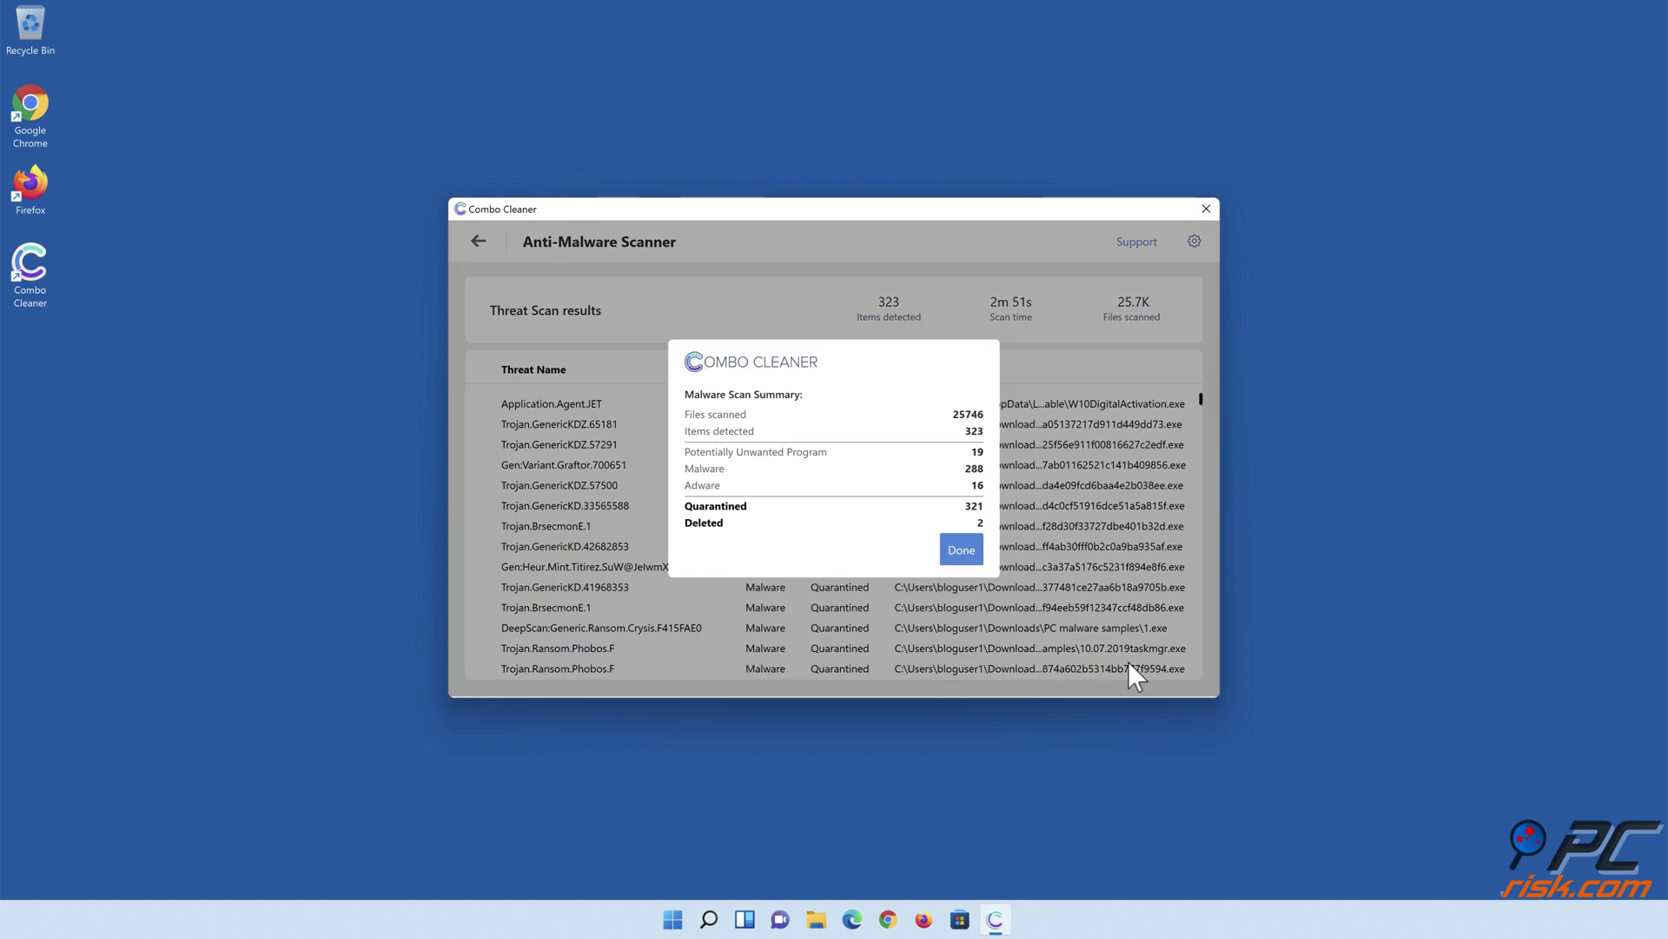
{"action": "left_click", "coordinate": [961, 551]}
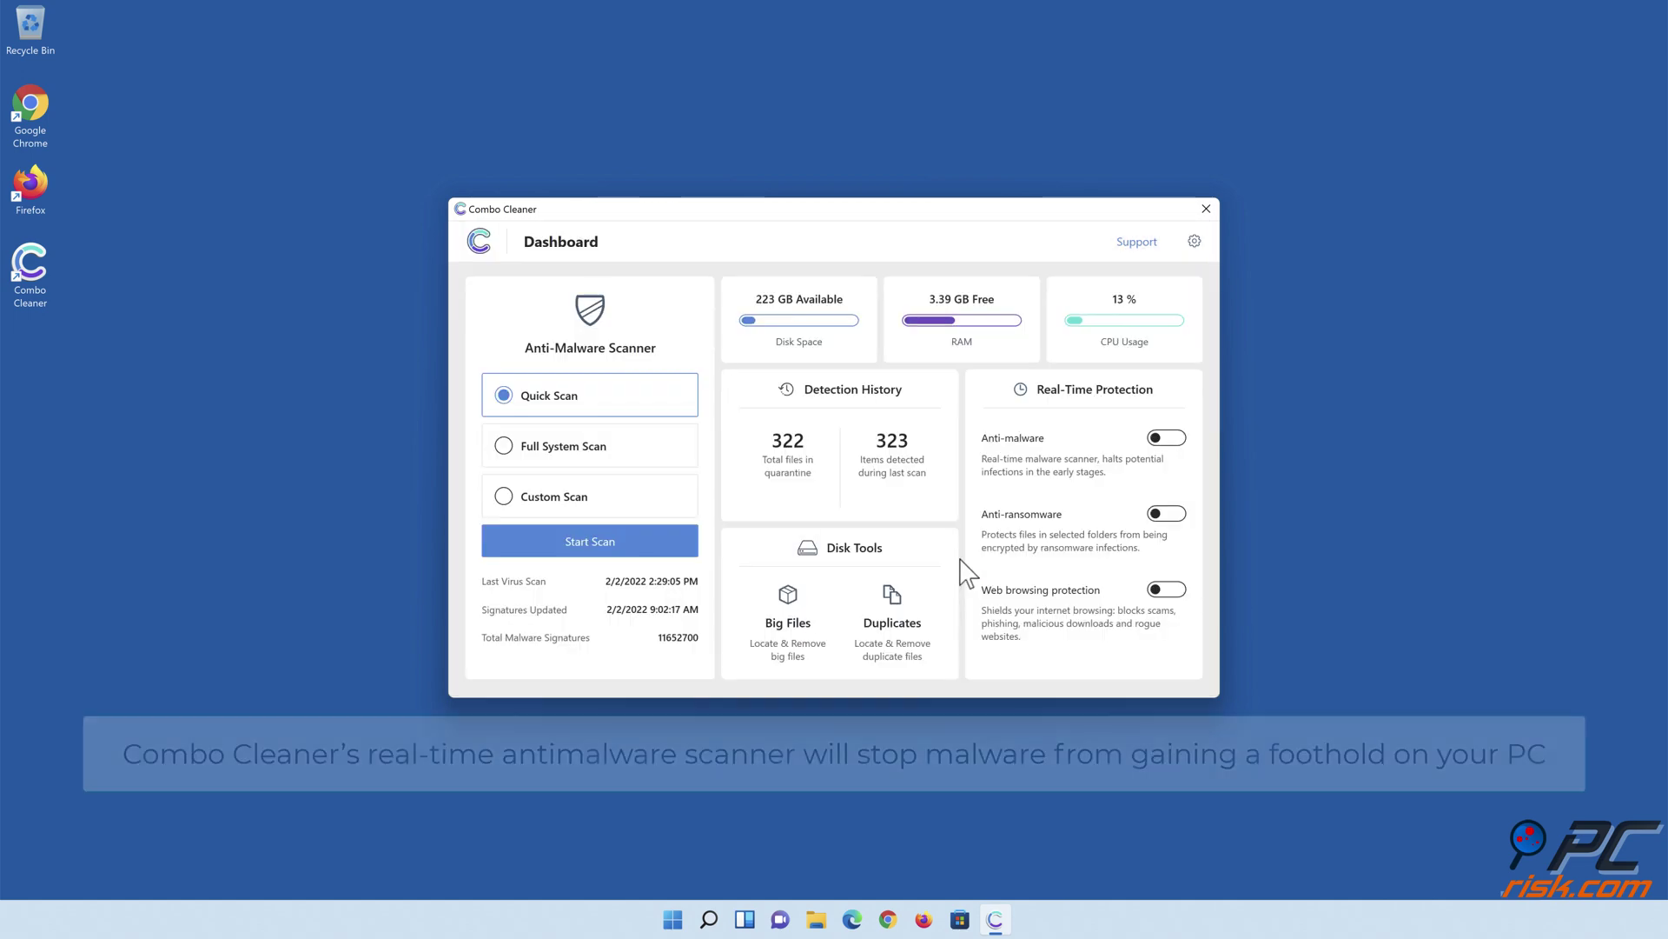
Enable anti-malware and web browsing protection, and add Documents to anti-ransomware protected folders
{"action": "left_click", "coordinate": [1167, 438]}
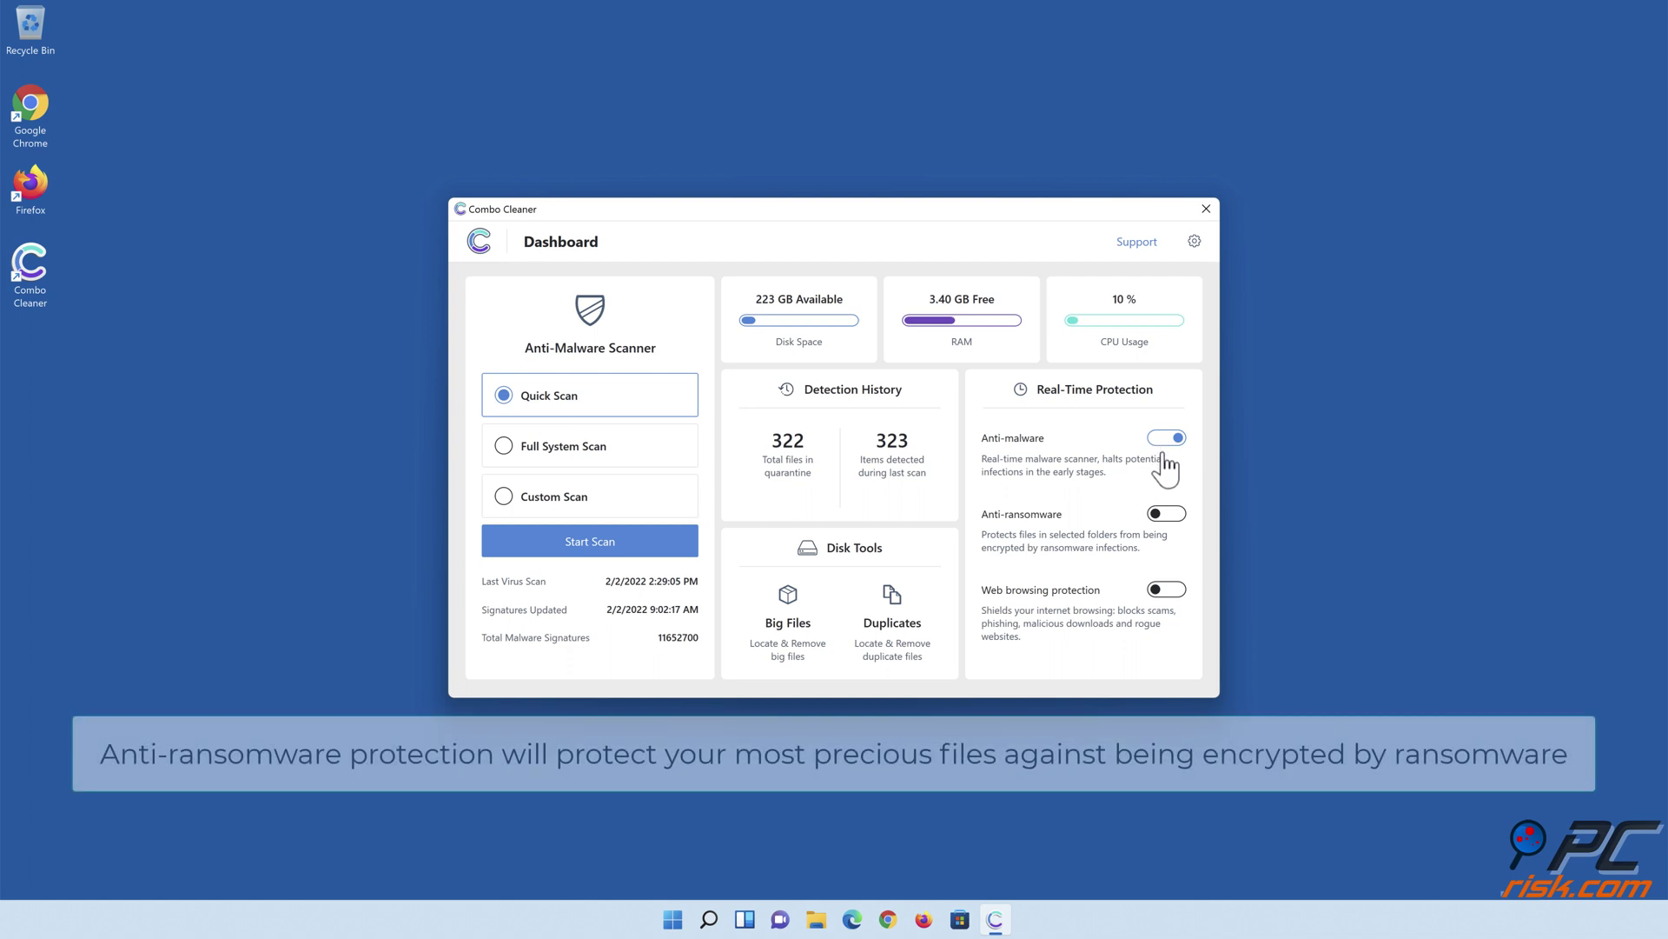
{"action": "left_click", "coordinate": [1168, 519]}
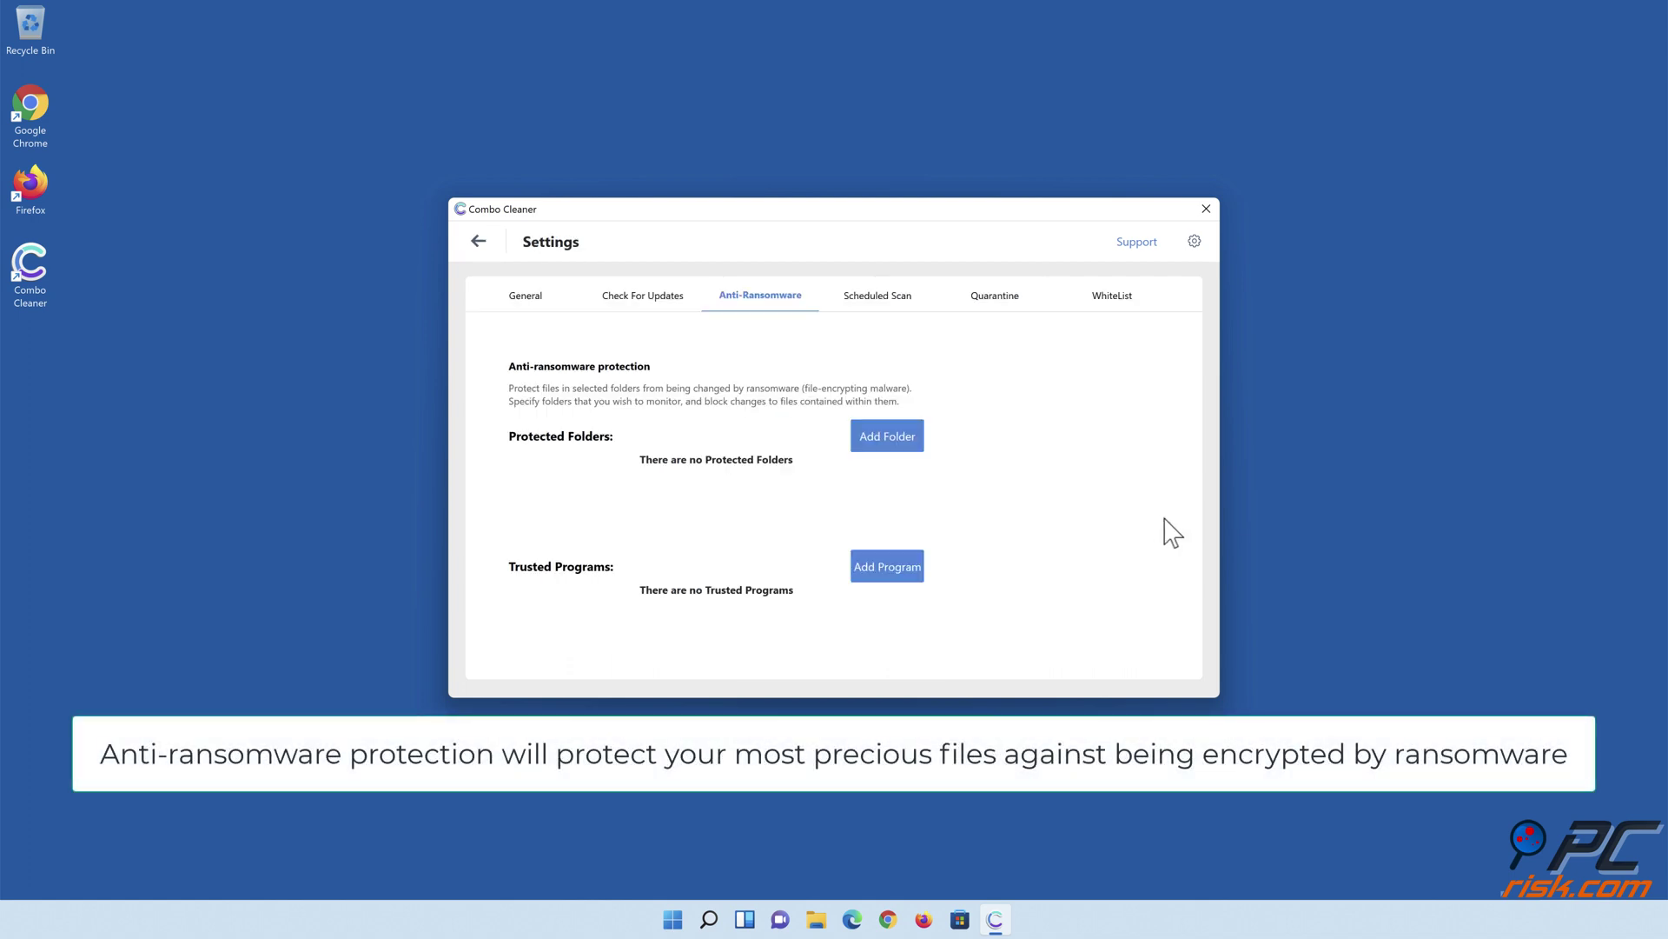
{"action": "left_click", "coordinate": [893, 450]}
{"action": "left_click", "coordinate": [723, 448]}
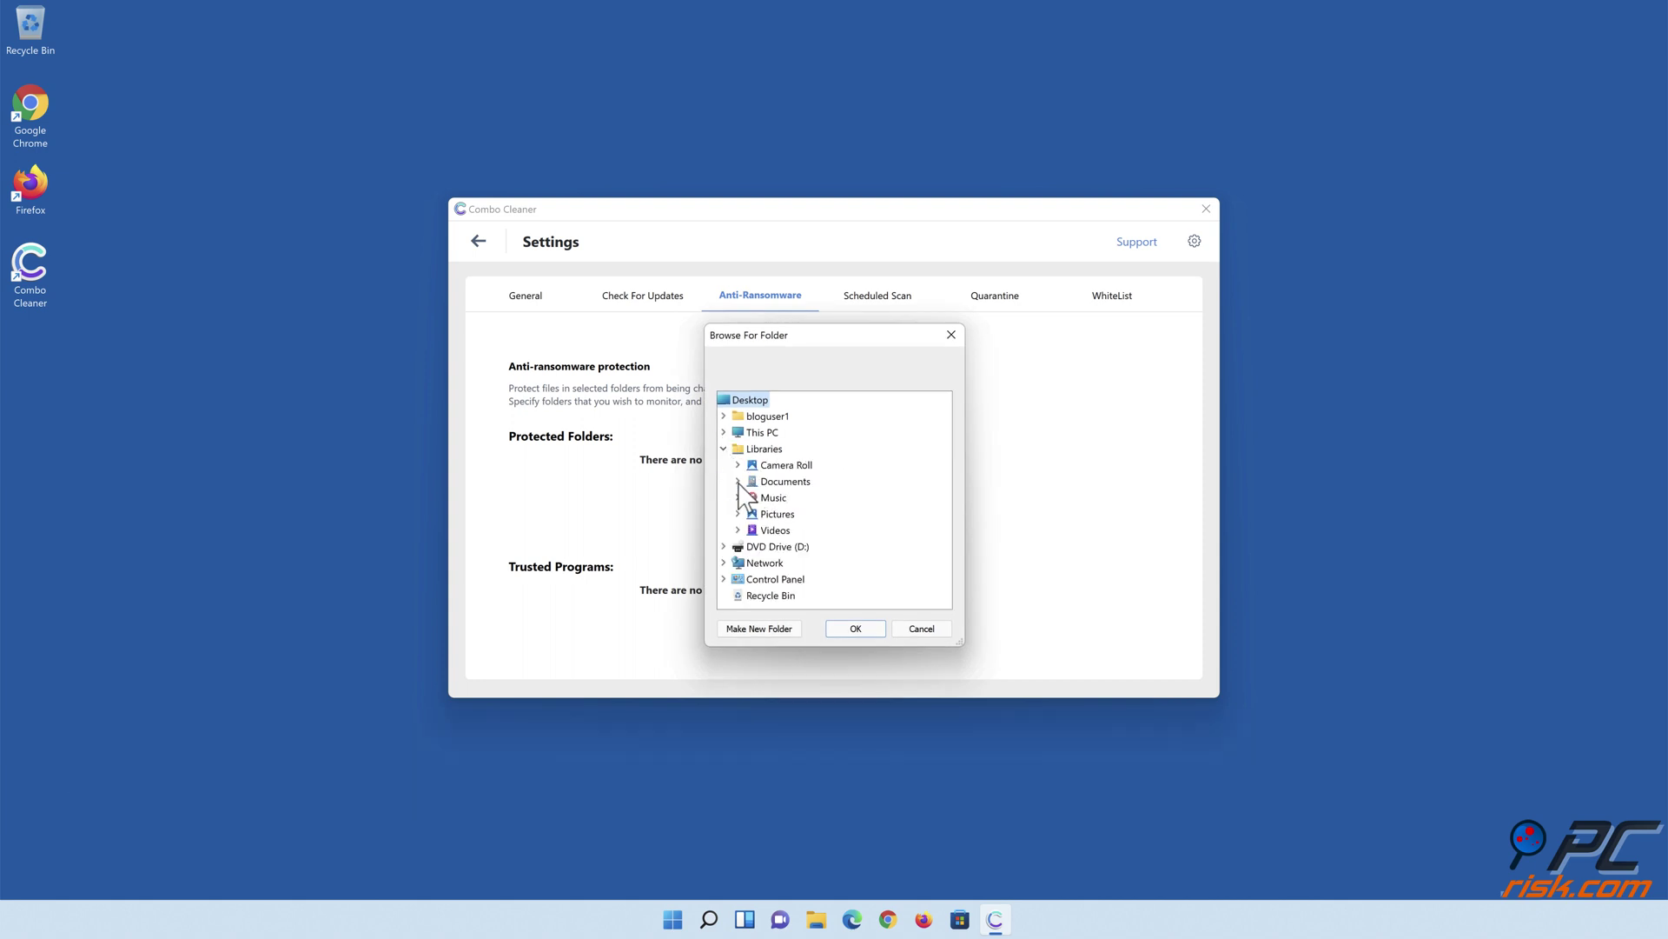
{"action": "left_click", "coordinate": [737, 482]}
{"action": "left_click", "coordinate": [793, 500]}
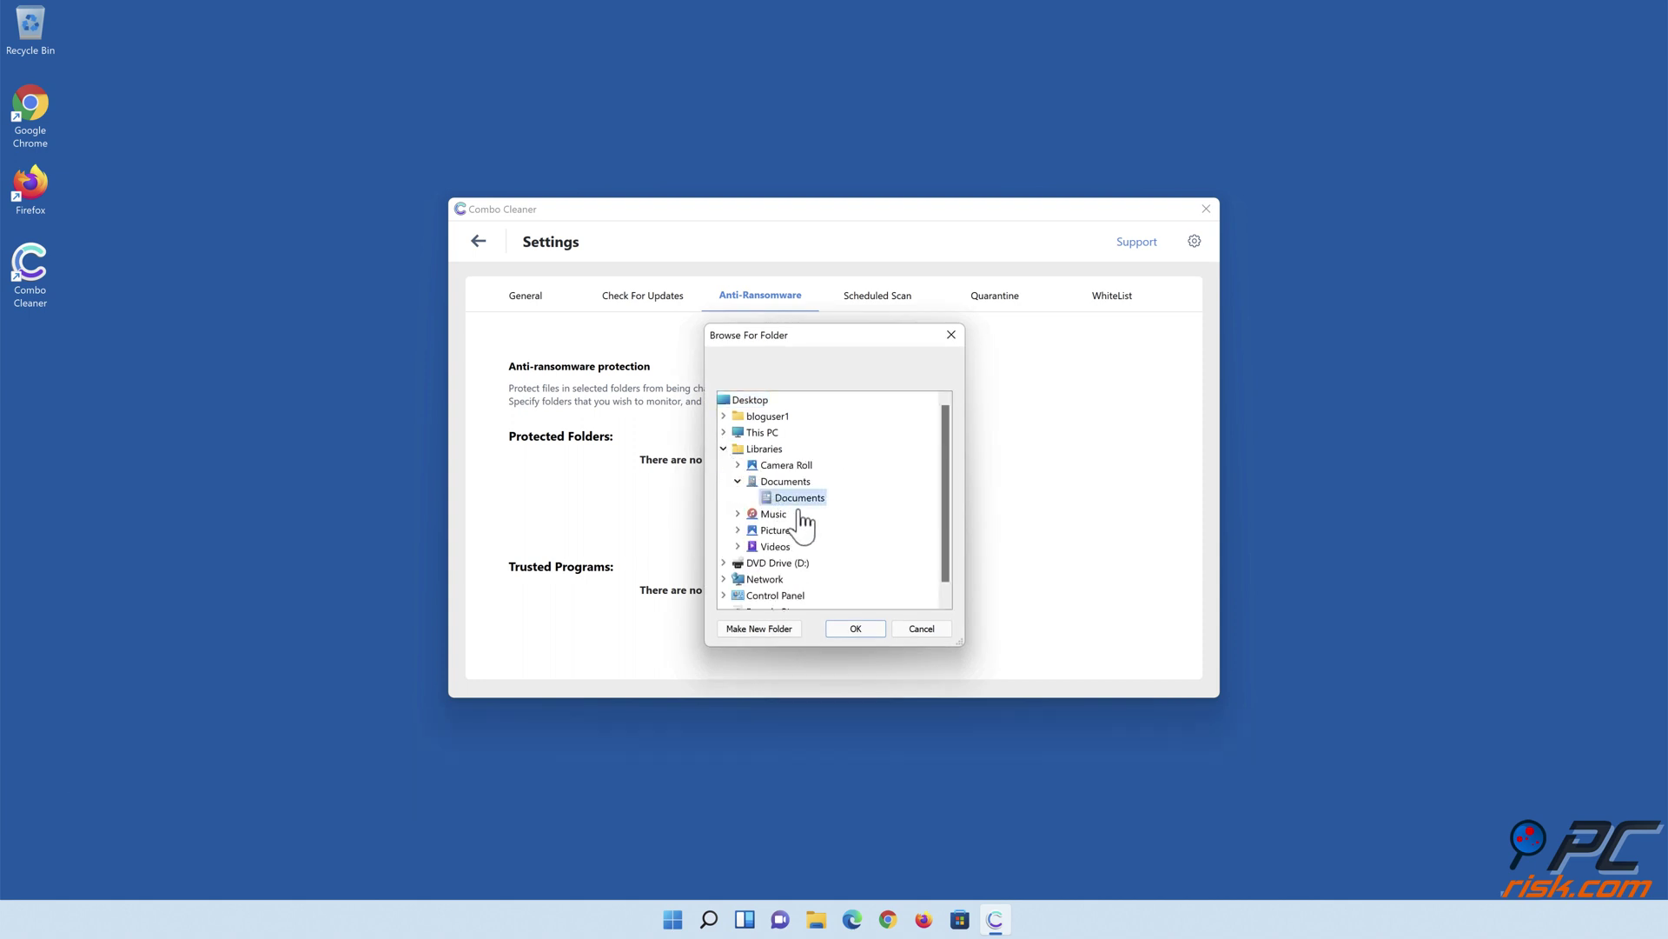
{"action": "left_click", "coordinate": [856, 629]}
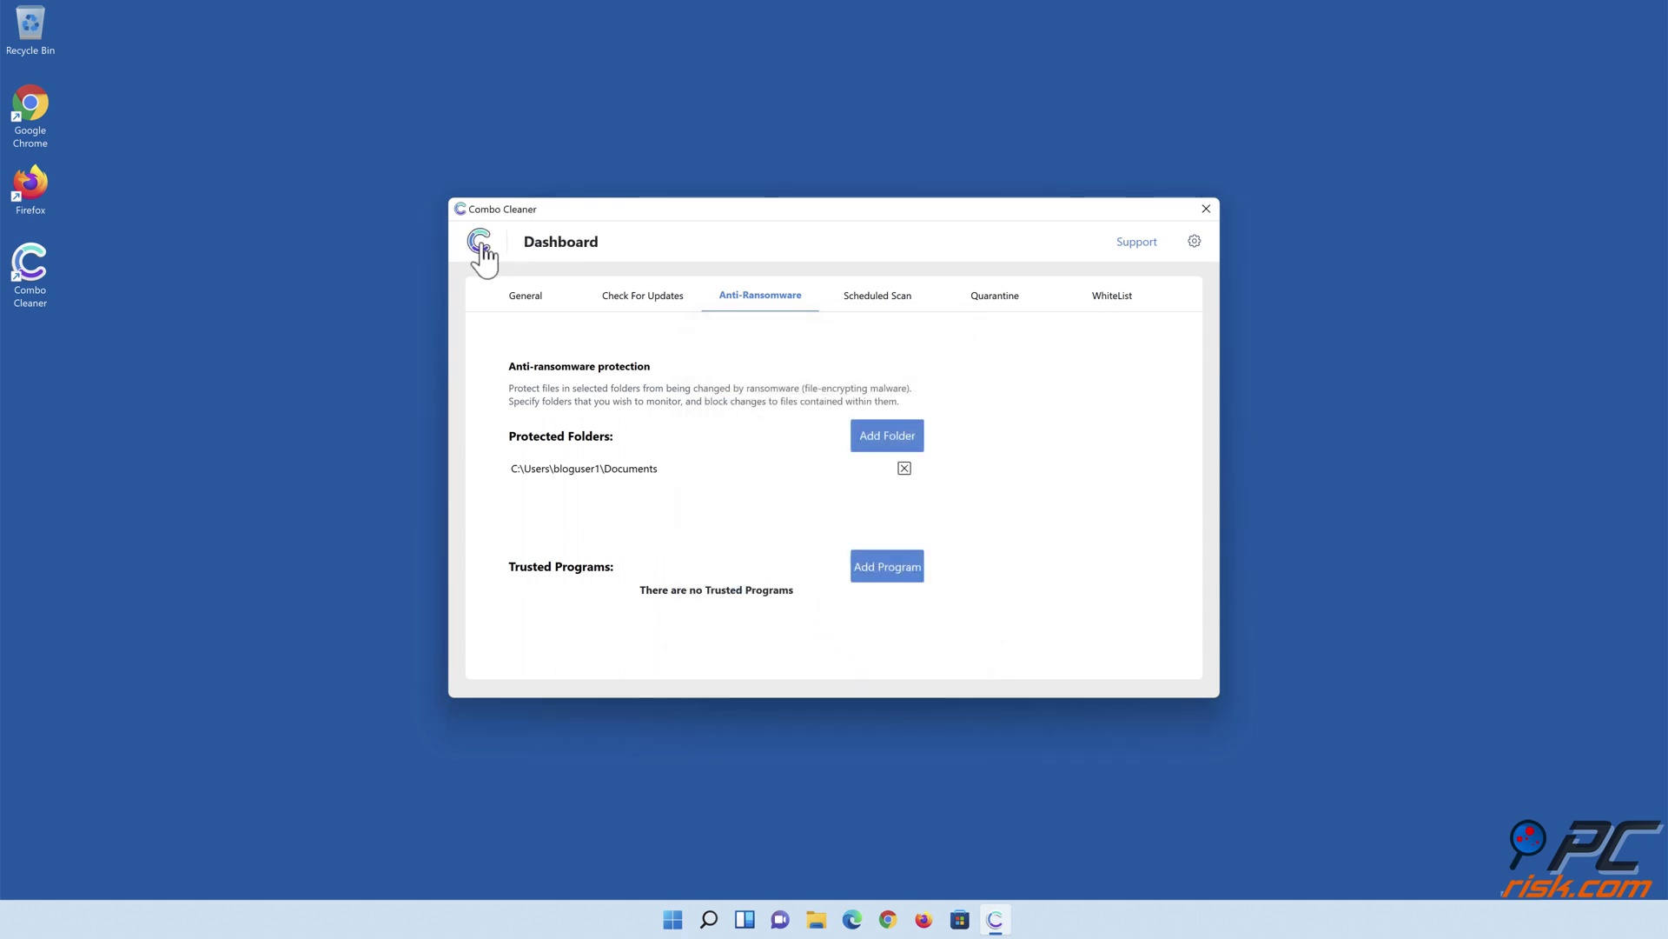
{"action": "left_click", "coordinate": [481, 247]}
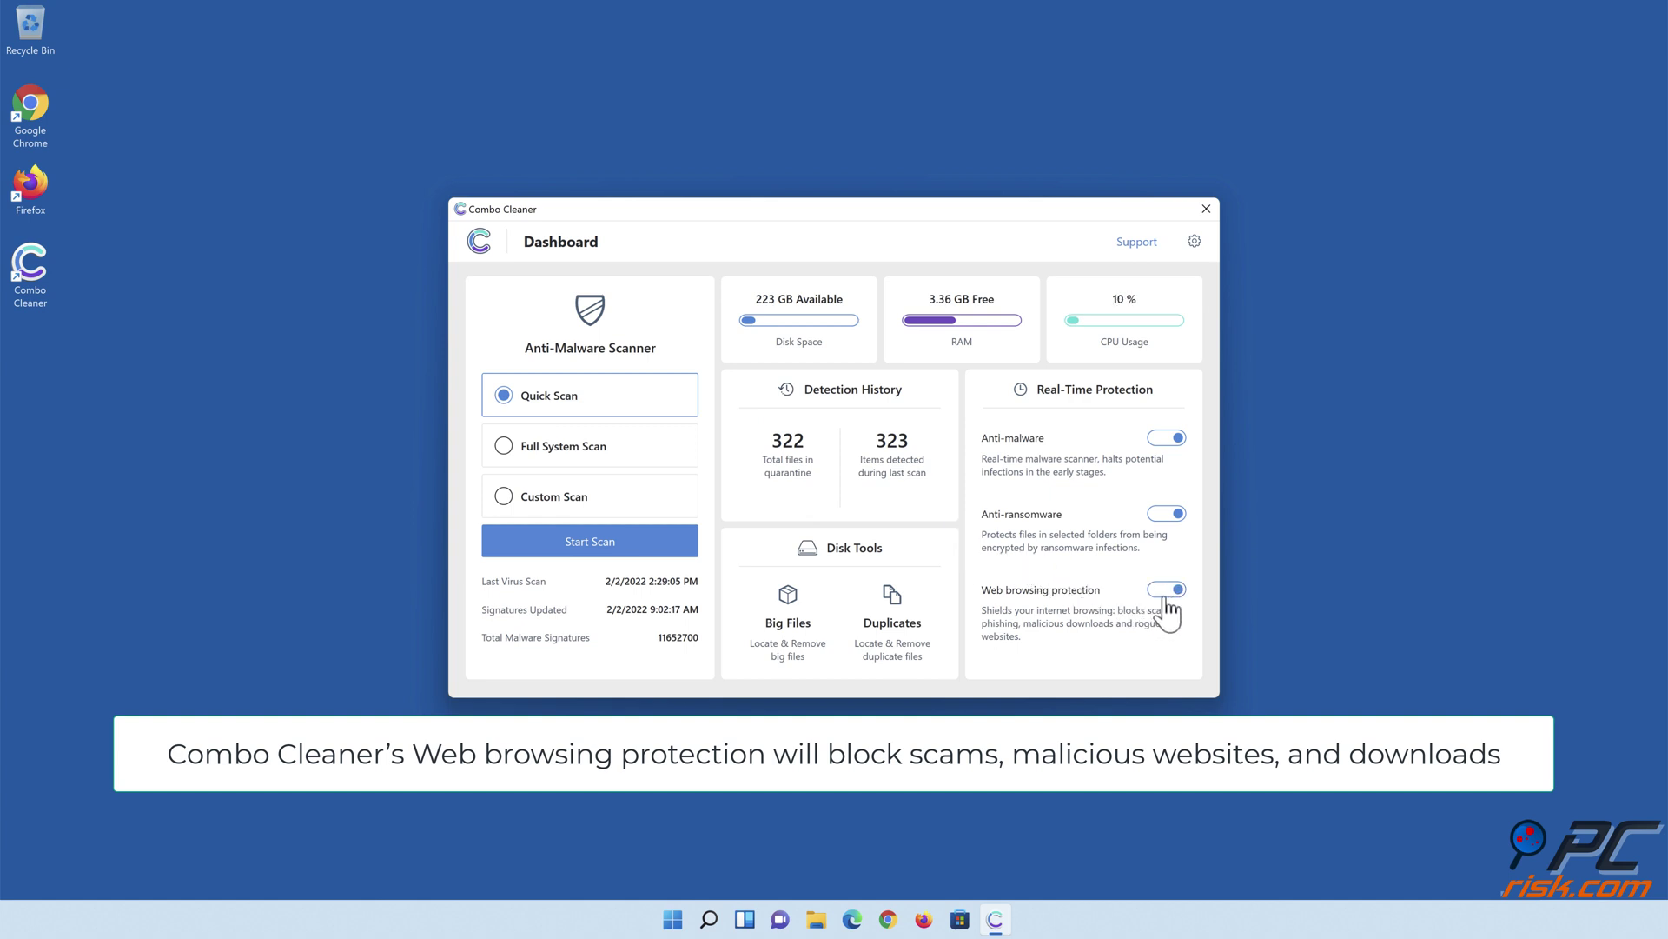
{"action": "left_click", "coordinate": [846, 823]}
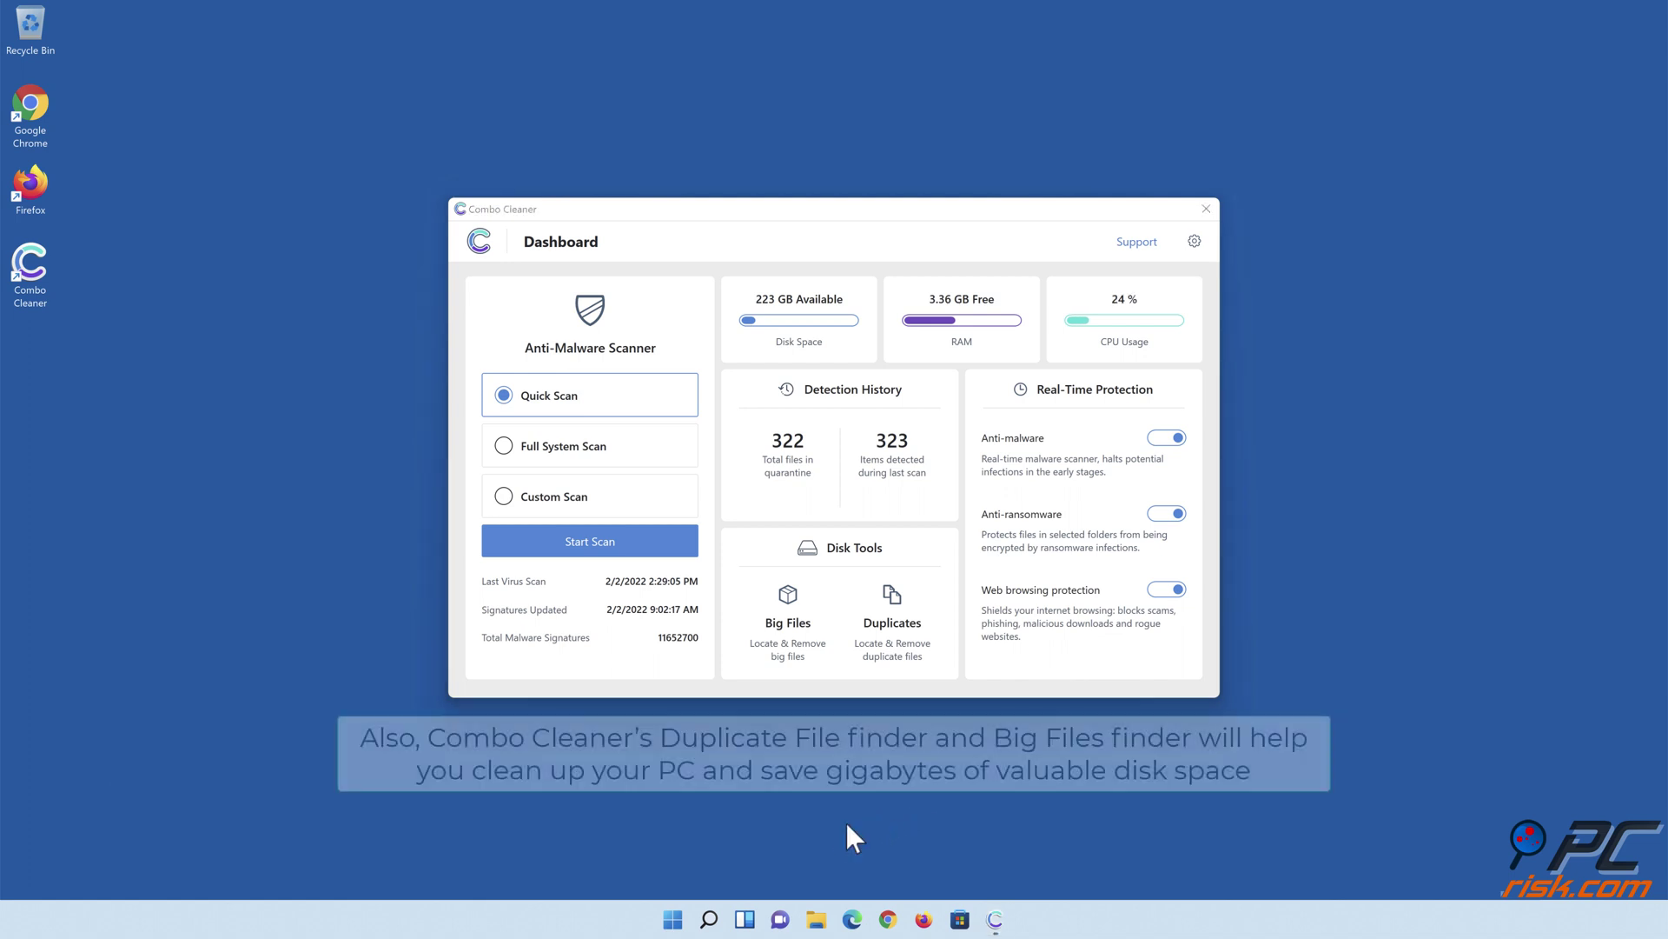